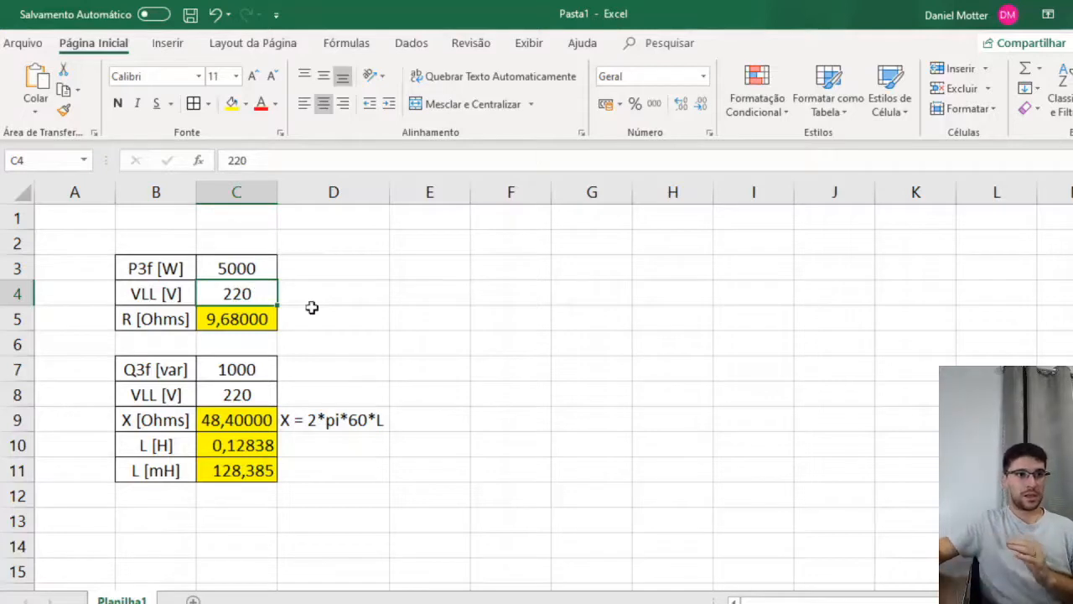
# Review the three-phase power, line voltage and resistance formula in the upper table, cells B3:C5
pyautogui.moveTo(262, 264); pyautogui.dragTo(254, 294)
pyautogui.click(255, 294)
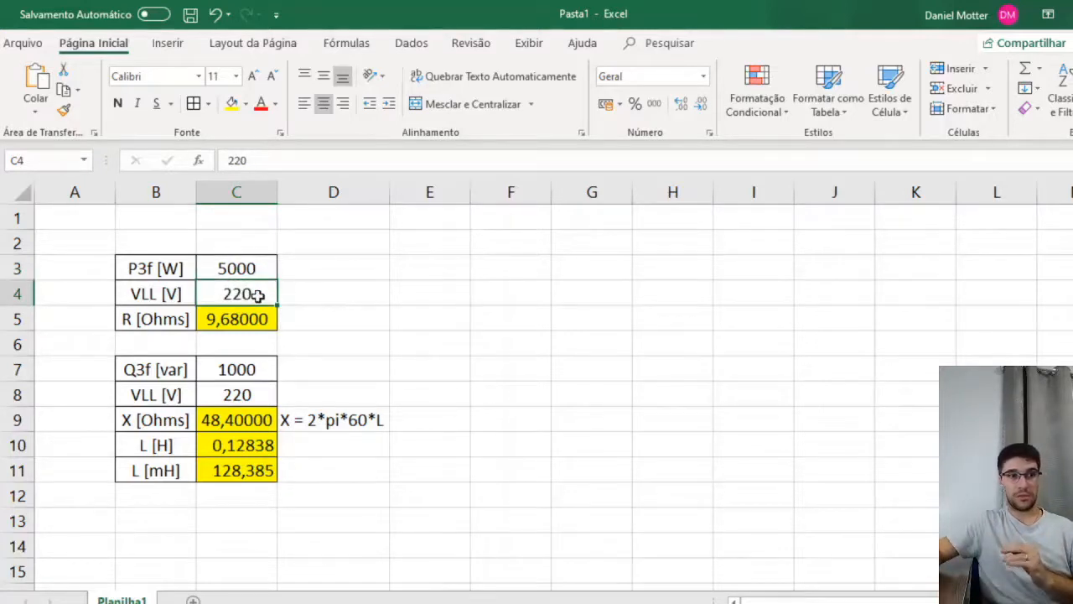
pyautogui.click(261, 271)
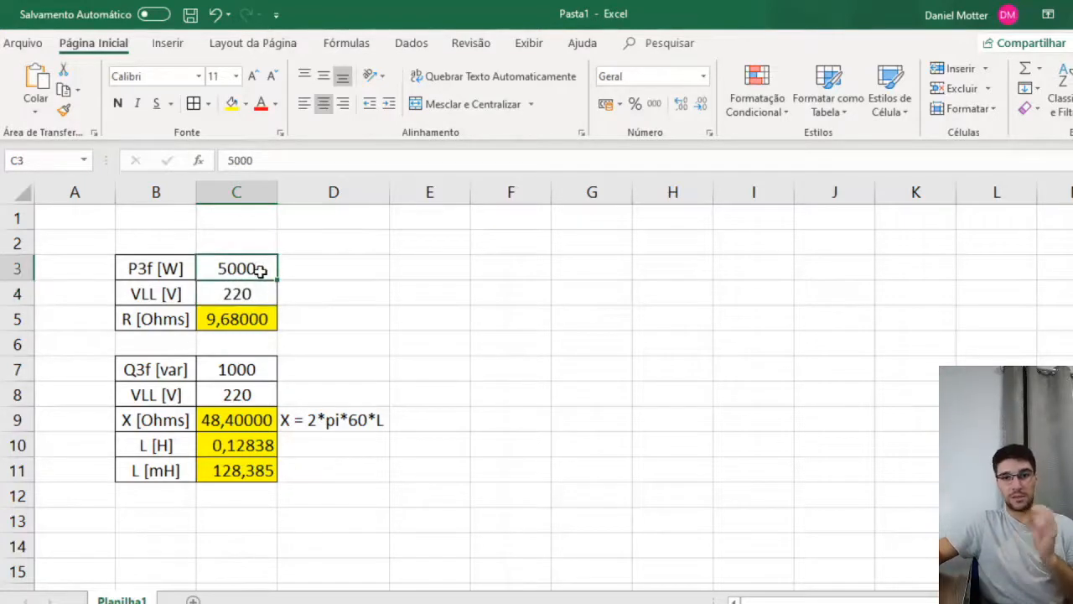
pyautogui.click(262, 297)
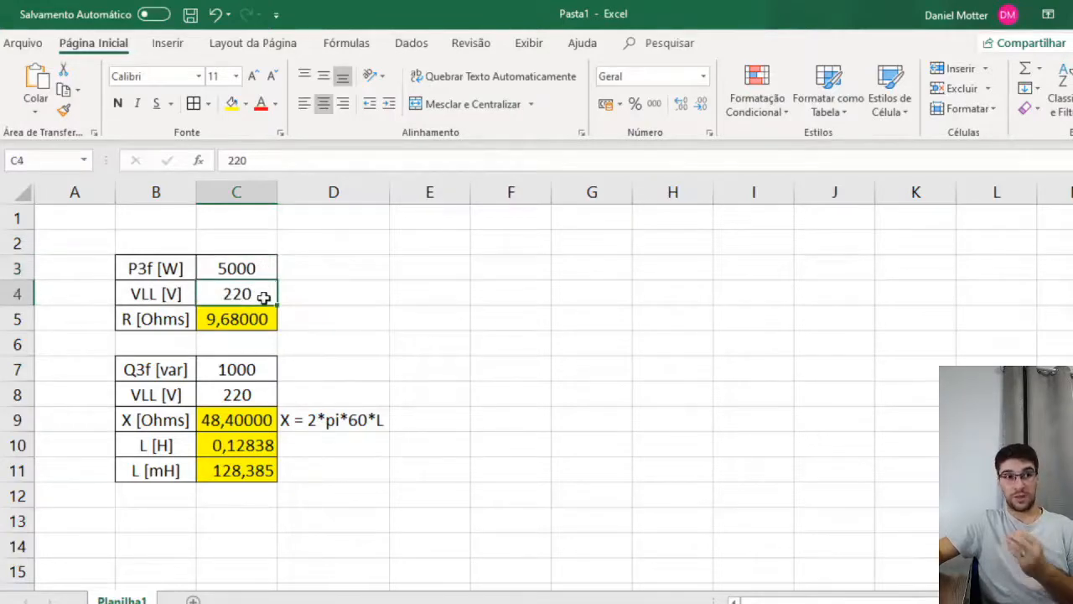
pyautogui.click(271, 322)
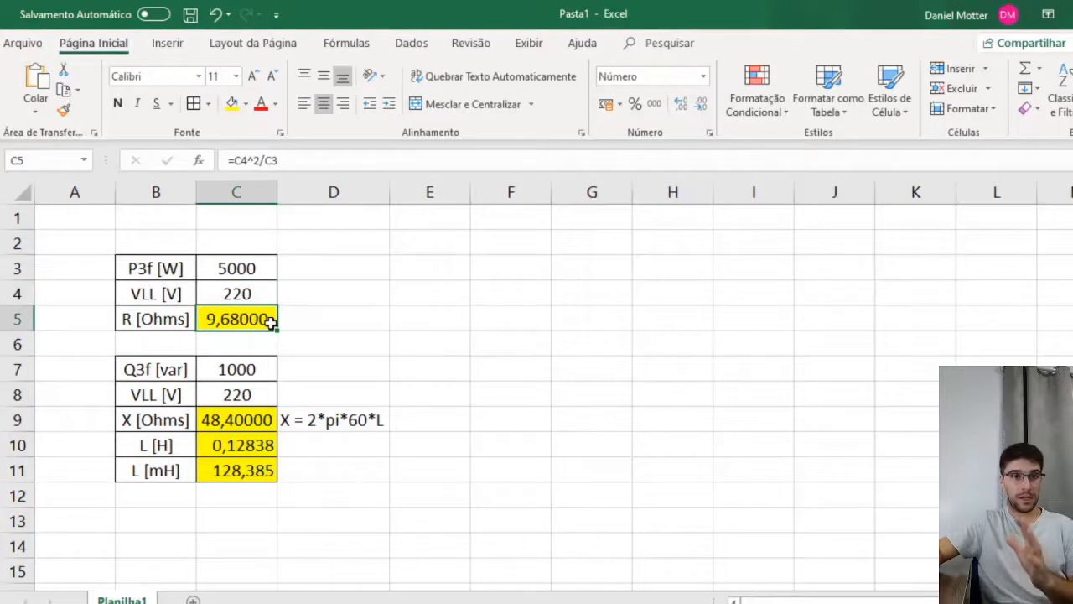
pyautogui.moveTo(151, 268); pyautogui.dragTo(221, 322)
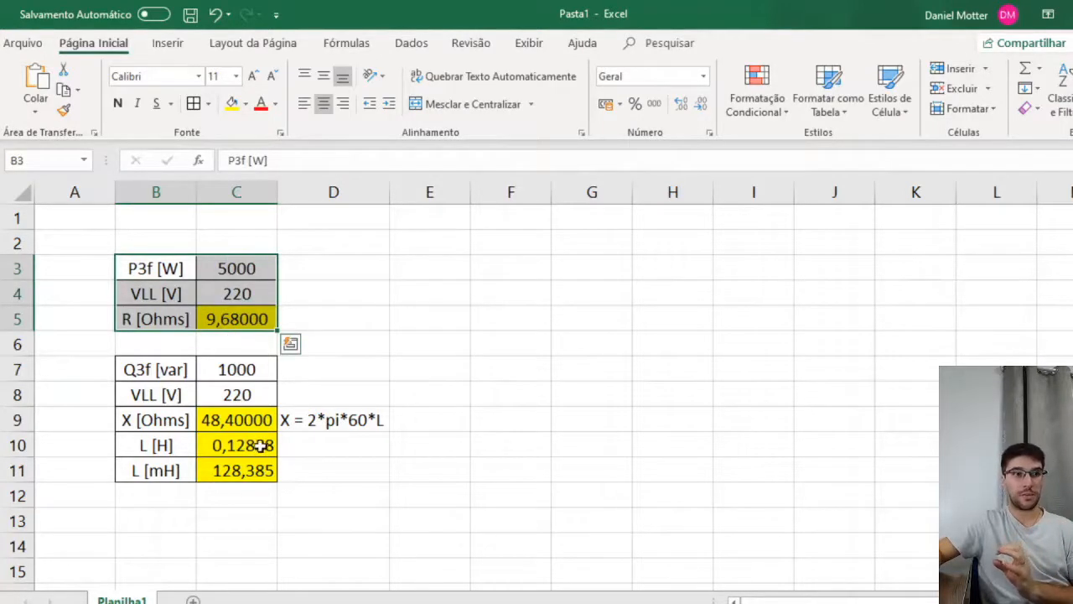
# Switch to ATPDraw and place an AC source (1&3) in the empty circuit, rotated upright with its positive terminal facing up
pyautogui.click(277, 602)
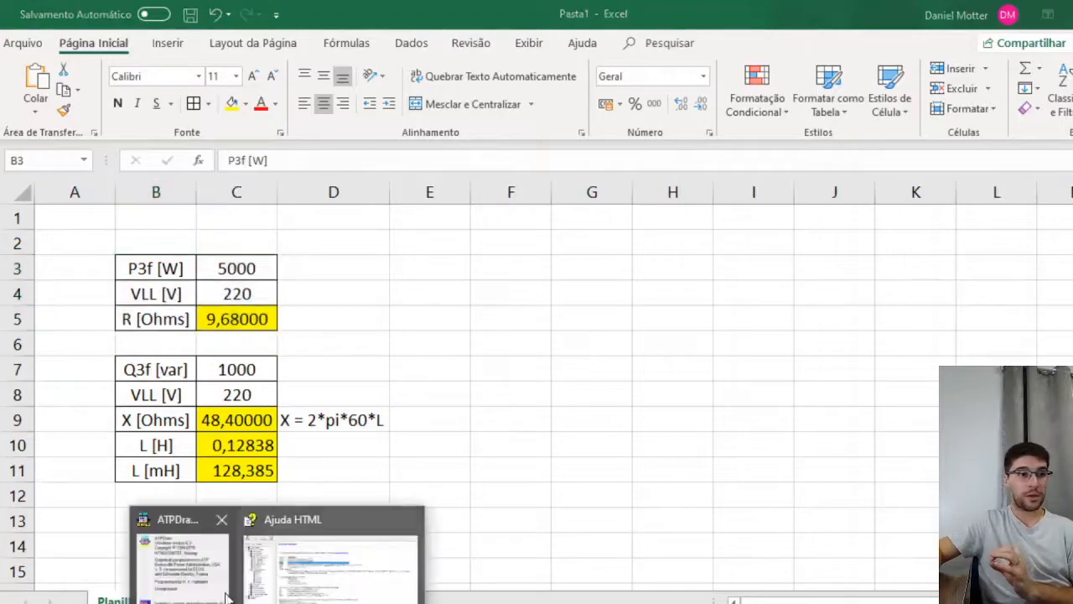
pyautogui.click(409, 521)
pyautogui.click(307, 544)
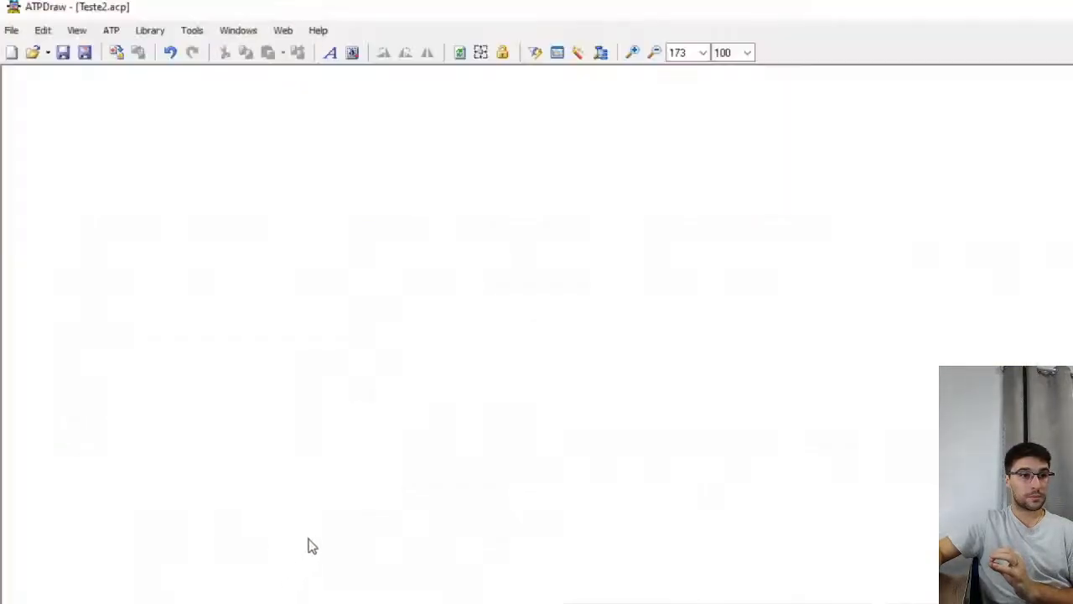
pyautogui.rightClick(151, 134)
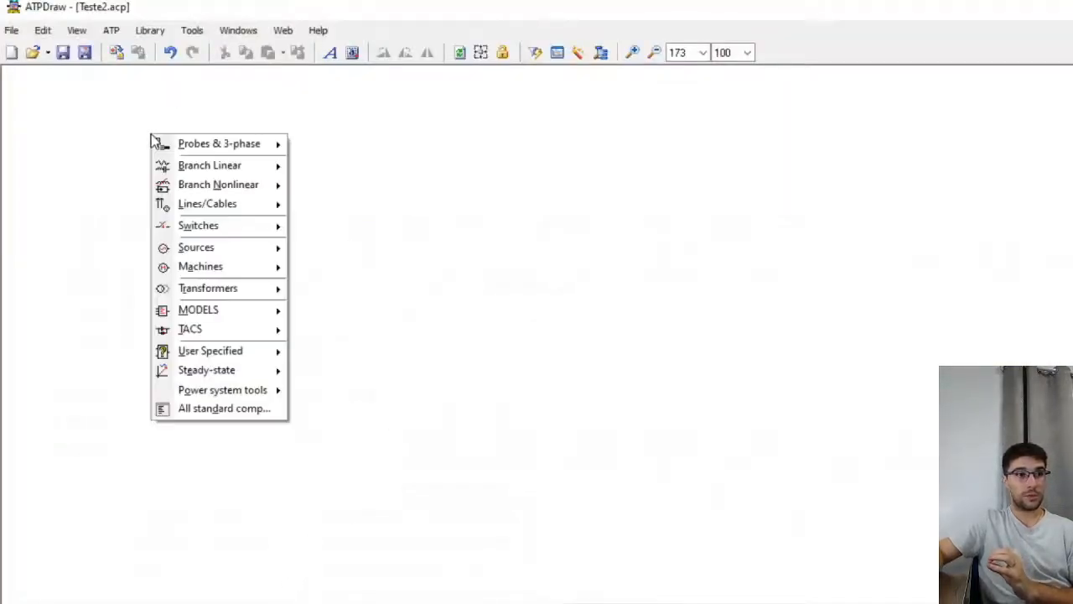
pyautogui.moveTo(193, 251)
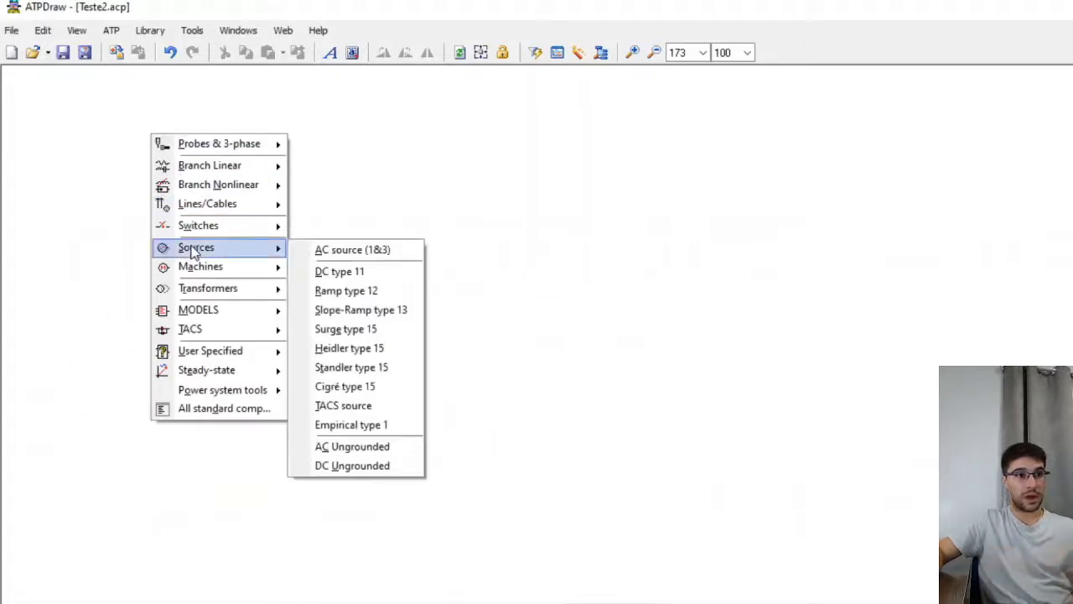
pyautogui.click(368, 254)
pyautogui.hotkey('ctrl', 'r')
pyautogui.hotkey('ctrl', 'r')
pyautogui.hotkey('ctrl', 'r')
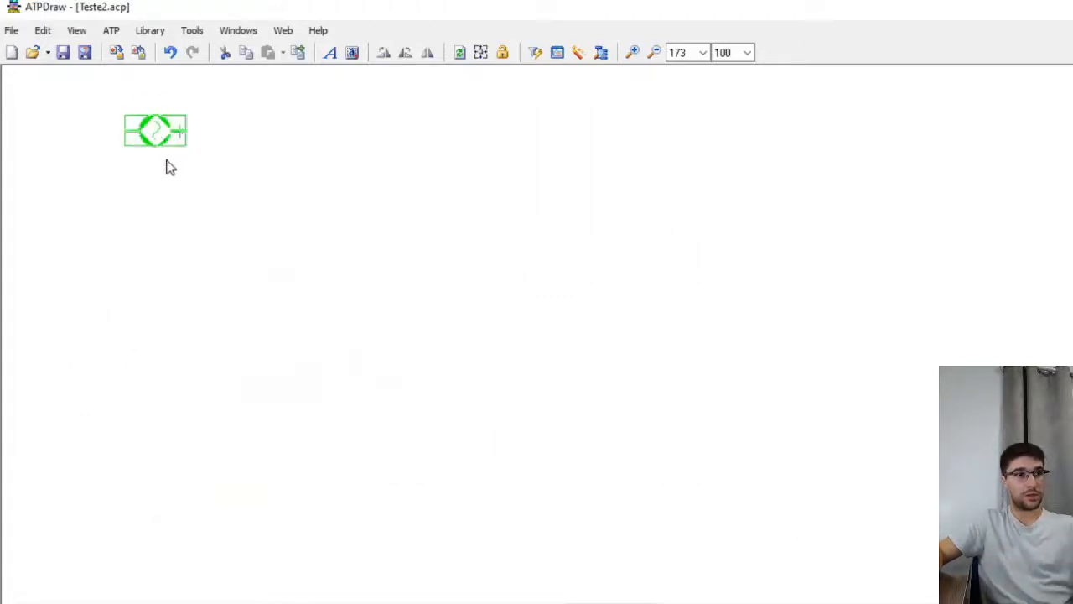
pyautogui.moveTo(148, 137); pyautogui.dragTo(170, 258)
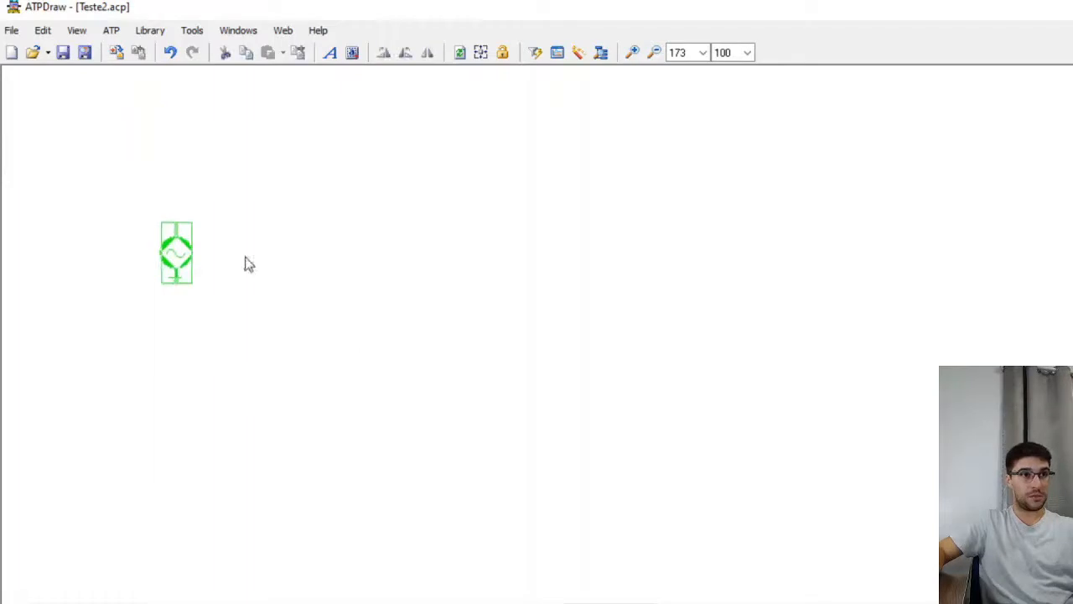
# Configure the AC source as a 3-phase voltage source with an amplitude of 220 V RMS L-L and a frequency of 60 Hz
pyautogui.doubleClick(176, 258)
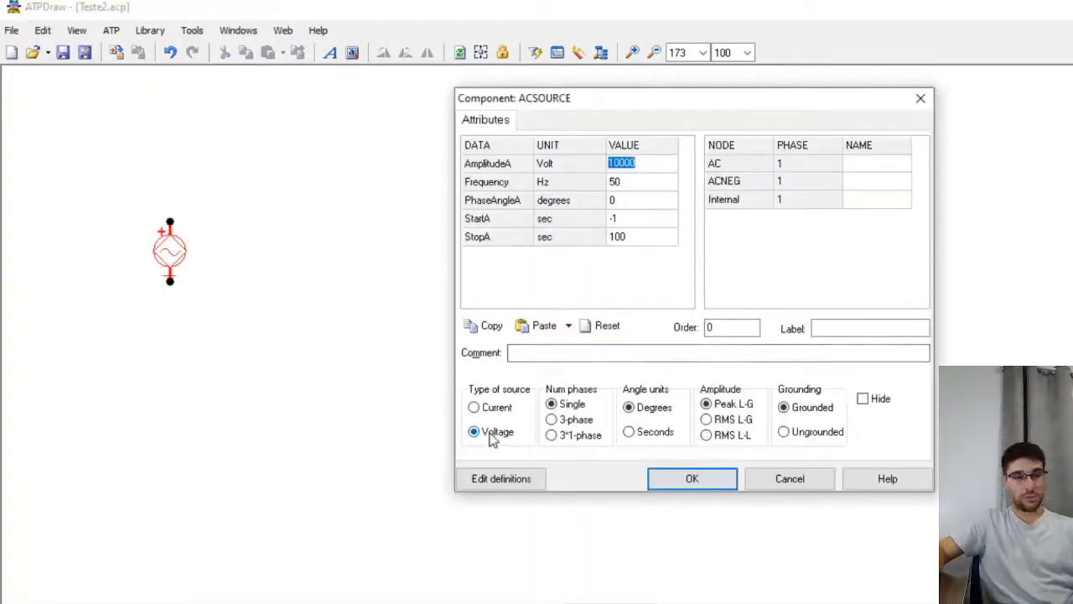
pyautogui.click(575, 424)
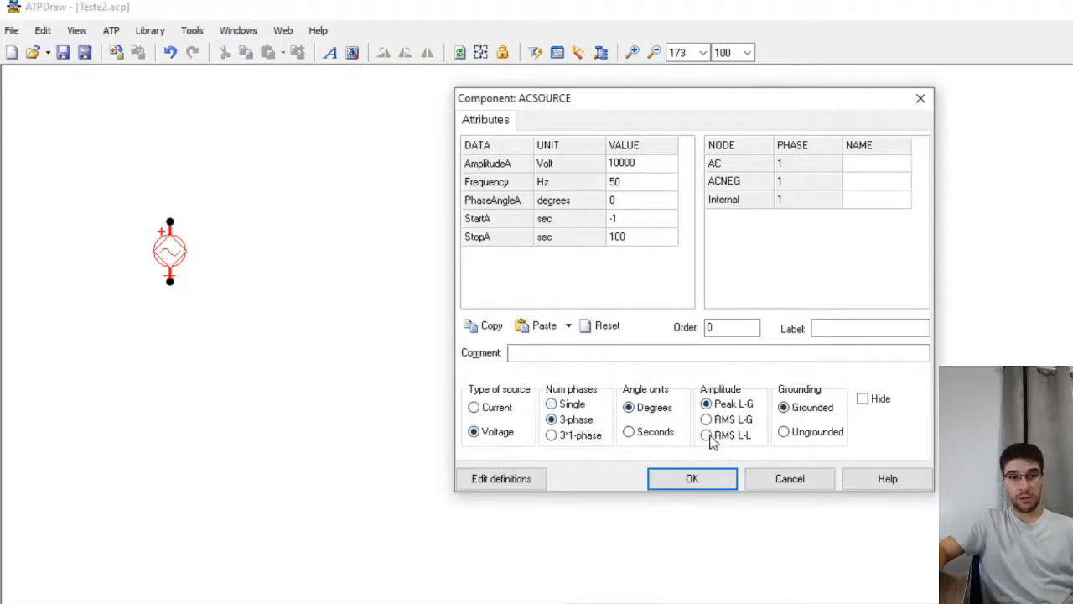
pyautogui.click(652, 164)
pyautogui.write('220')
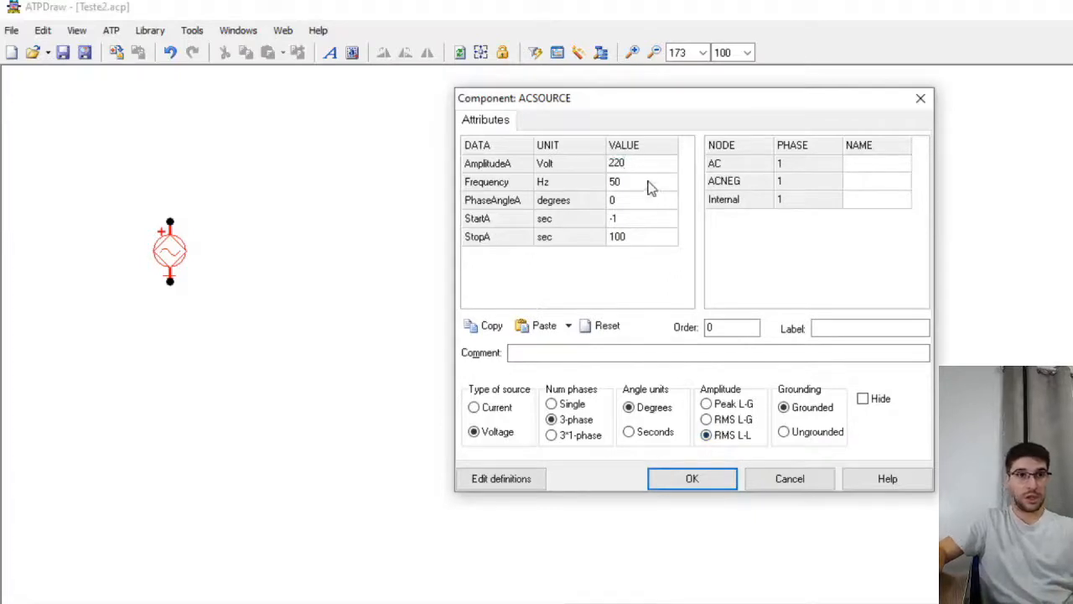
pyautogui.write('60')
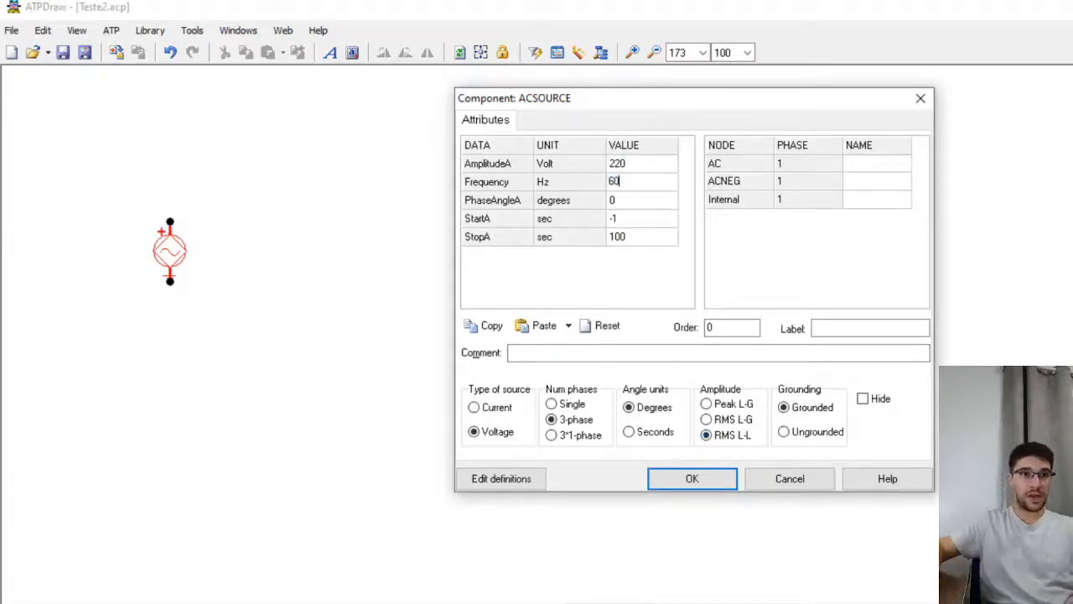
pyautogui.click(701, 477)
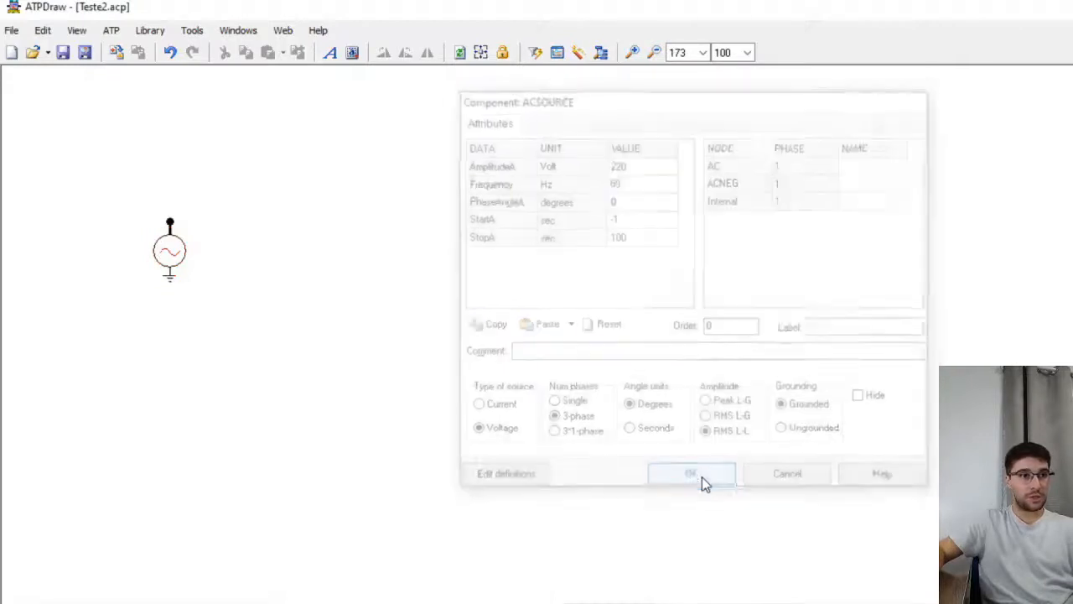
# Add an RLC-Y 3-ph linear branch, rotate it upright and position it beside the AC source
pyautogui.rightClick(297, 155)
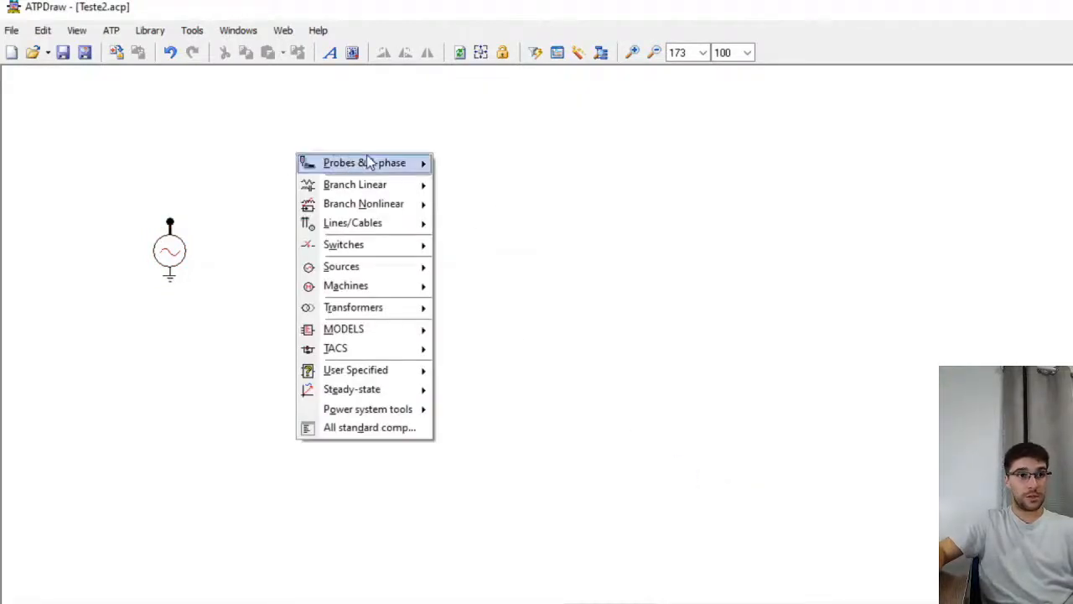
pyautogui.moveTo(373, 190)
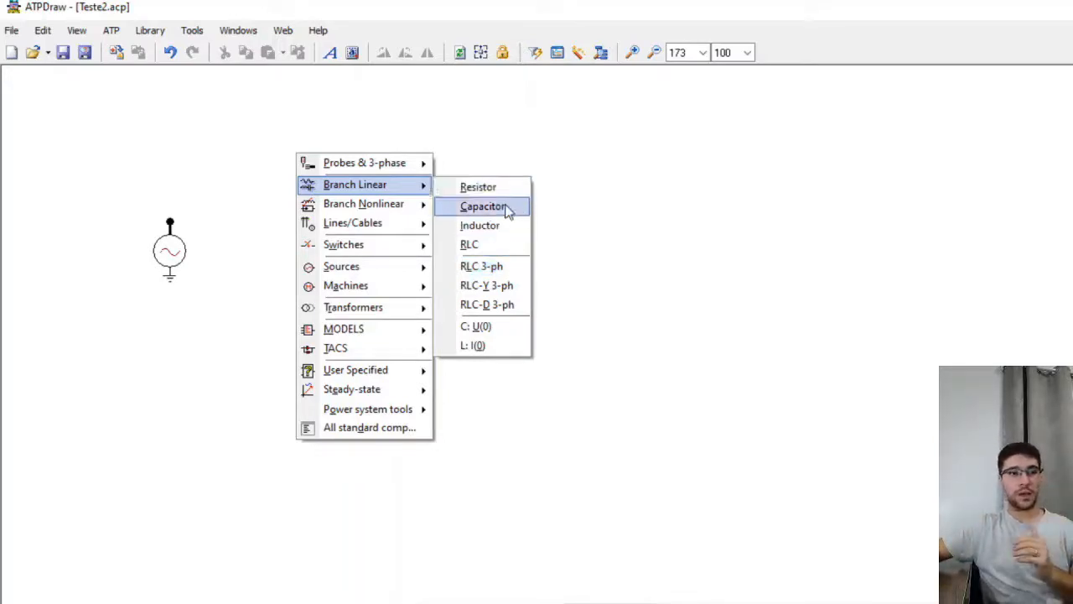
pyautogui.click(490, 286)
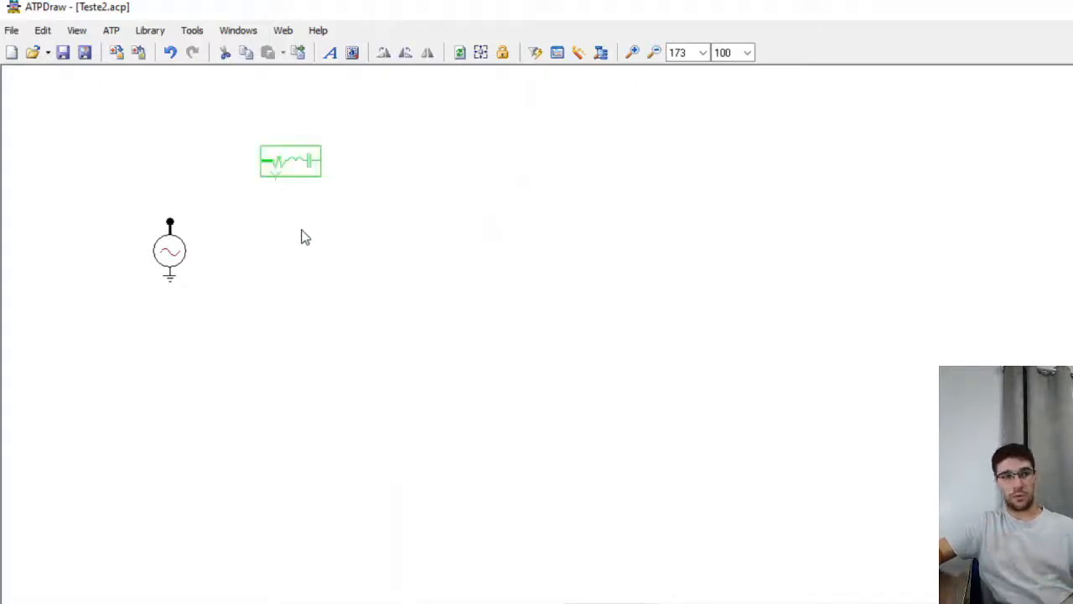
pyautogui.hotkey('ctrl', 'r')
pyautogui.click(305, 151)
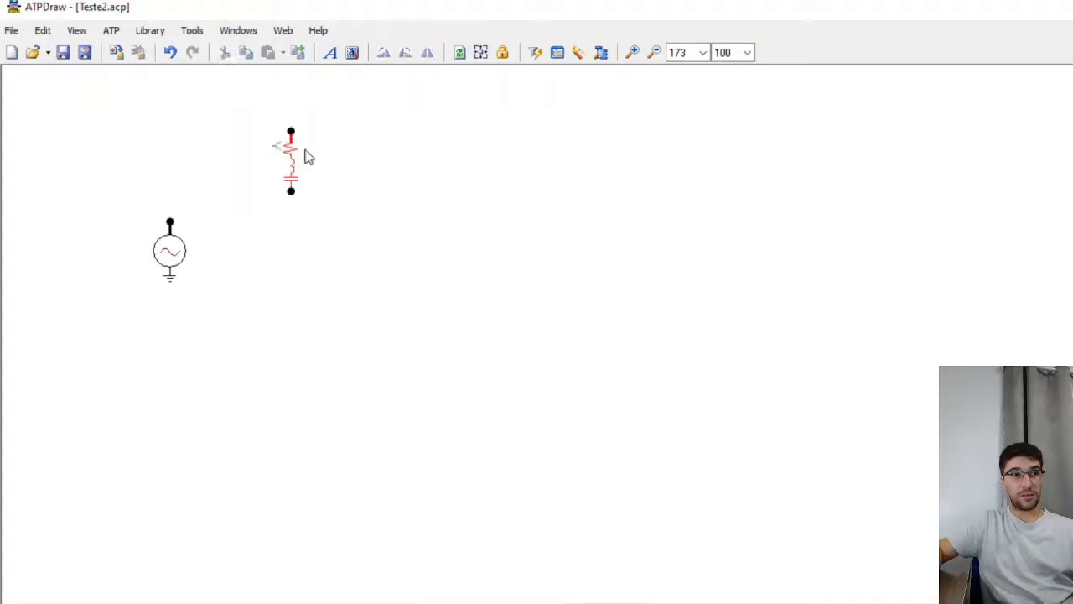
pyautogui.moveTo(294, 158); pyautogui.dragTo(289, 237)
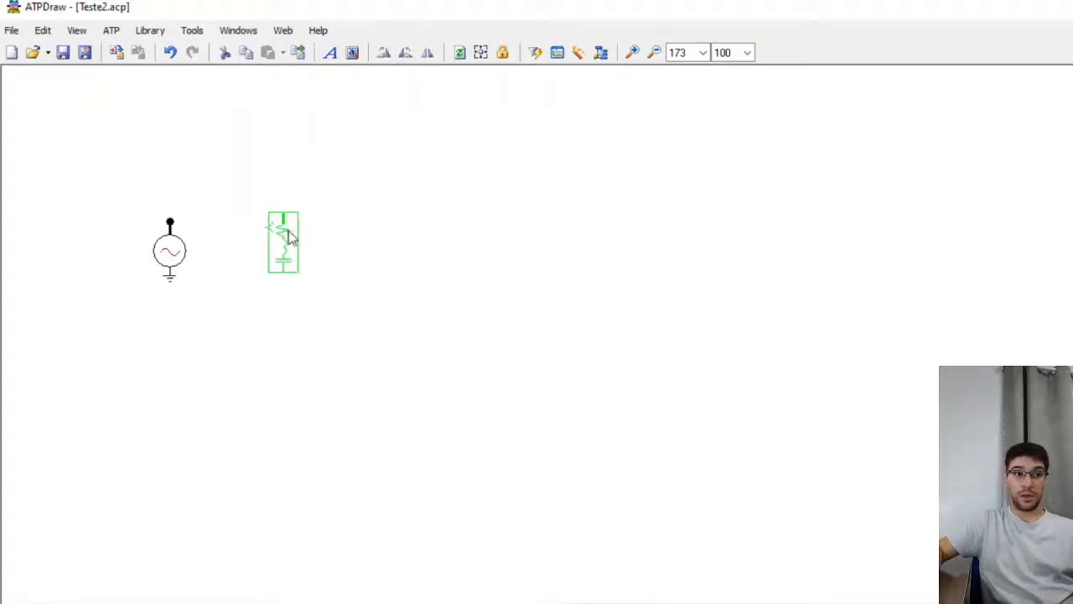
pyautogui.click(375, 286)
# Set L_1, L_2 and L_3 of the RLC-Y branch to 0 and check its capacitance values
pyautogui.doubleClick(291, 242)
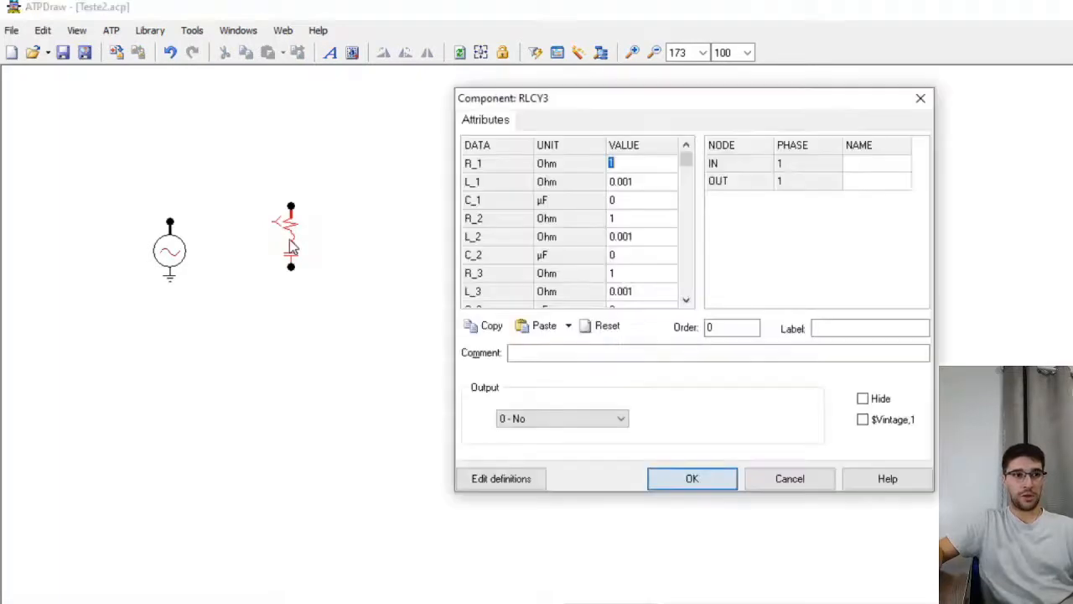
pyautogui.click(640, 181)
pyautogui.write('0')
pyautogui.click(637, 237)
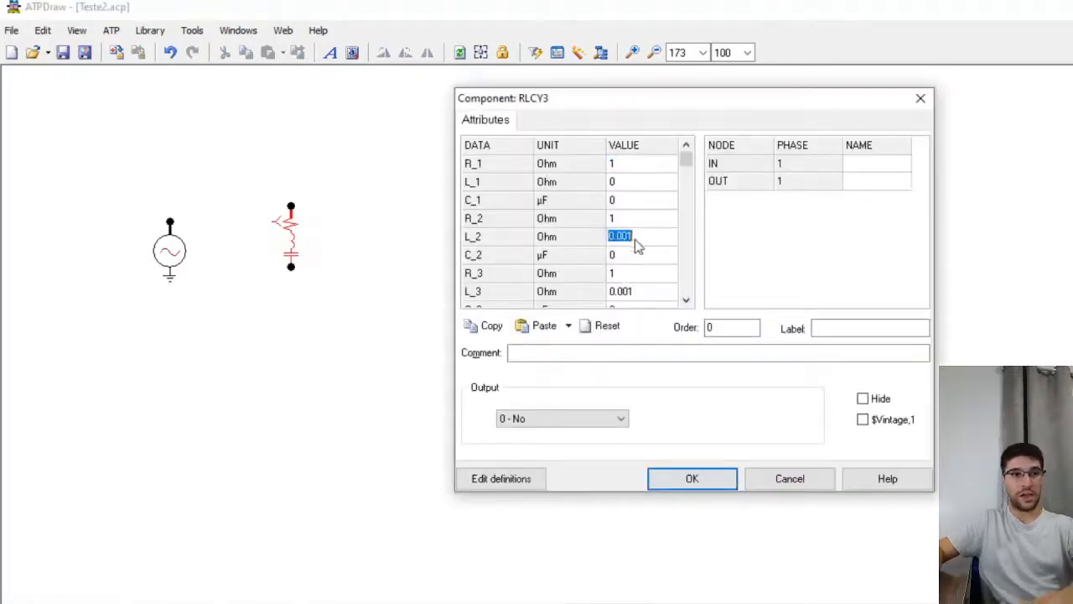
pyautogui.write('0')
pyautogui.click(637, 289)
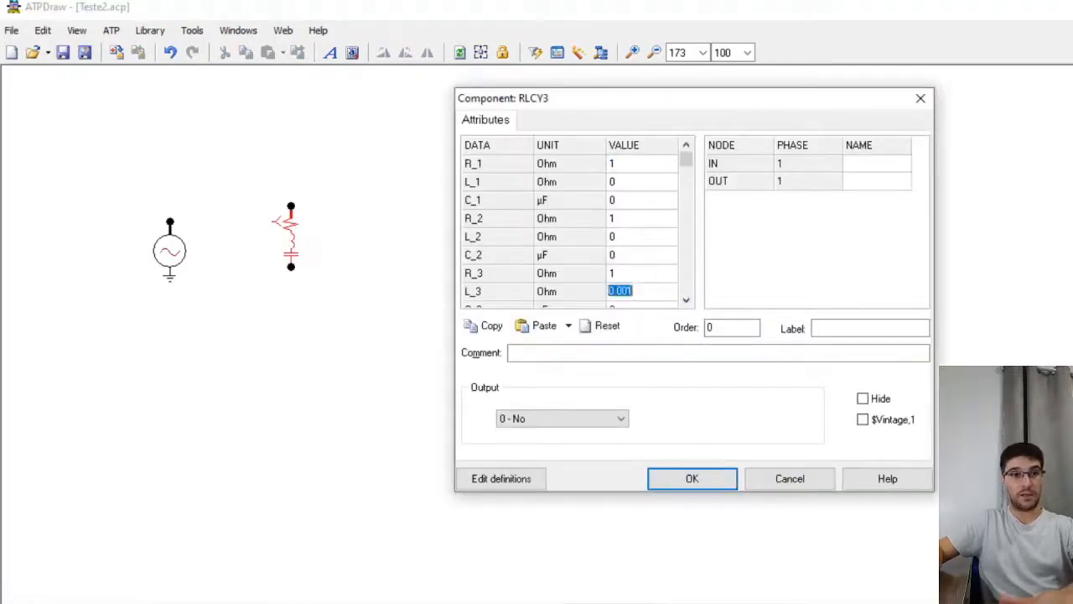
pyautogui.write('0')
pyautogui.click(623, 201)
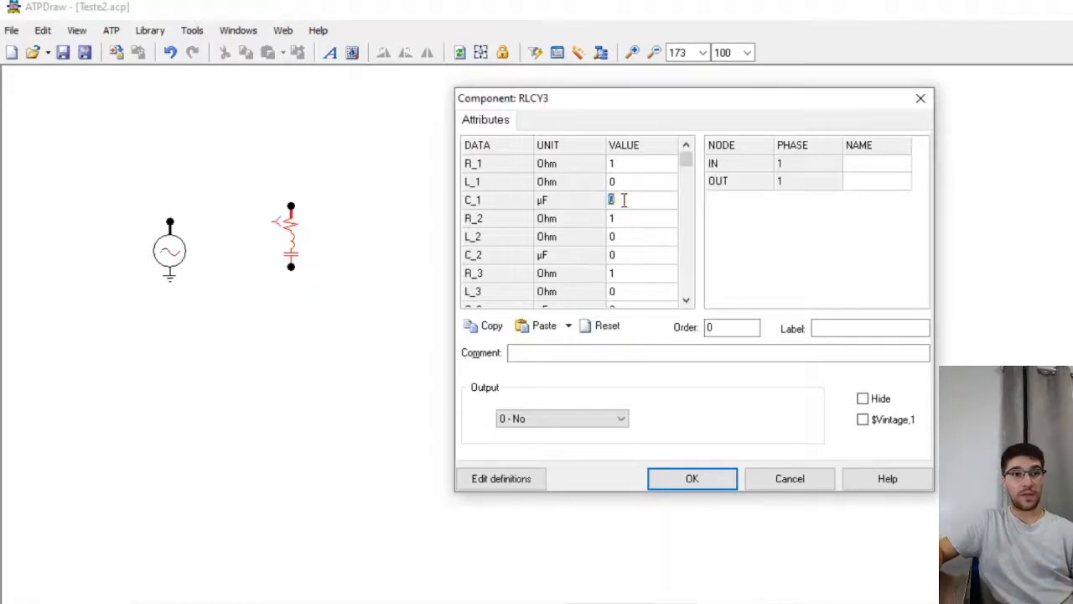
pyautogui.click(622, 255)
pyautogui.click(617, 165)
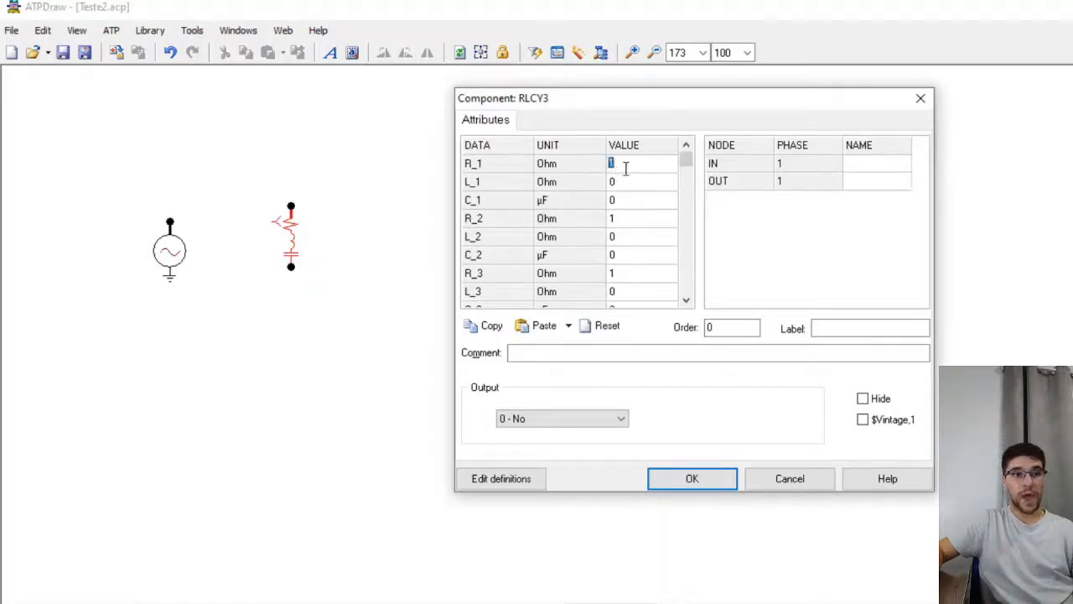
# Switch to the Excel workbook and inspect the formula behind the load resistance in cell C5
pyautogui.click(538, 602)
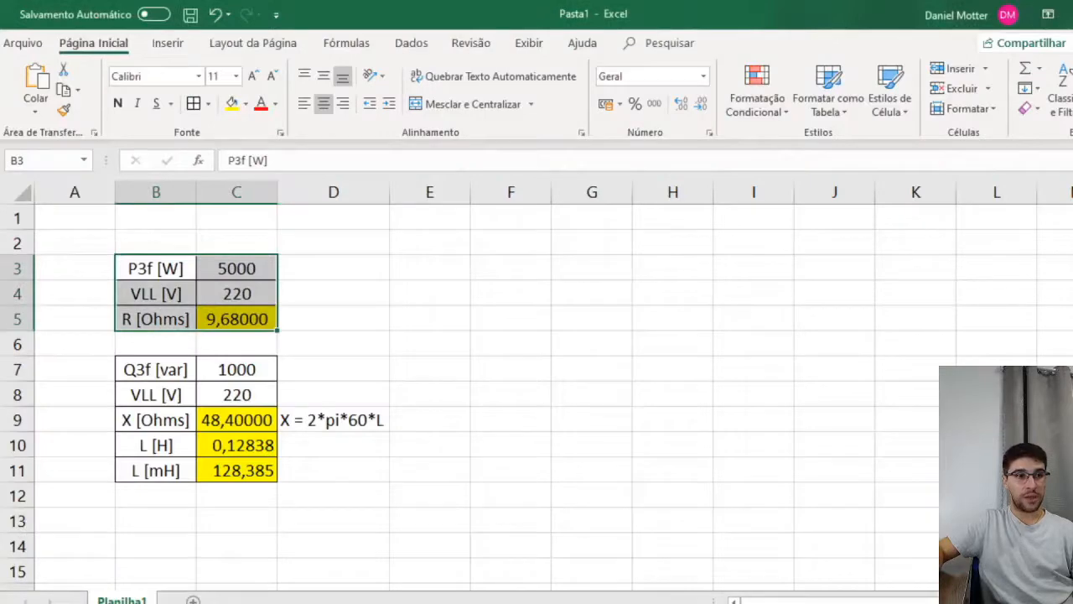
pyautogui.click(252, 318)
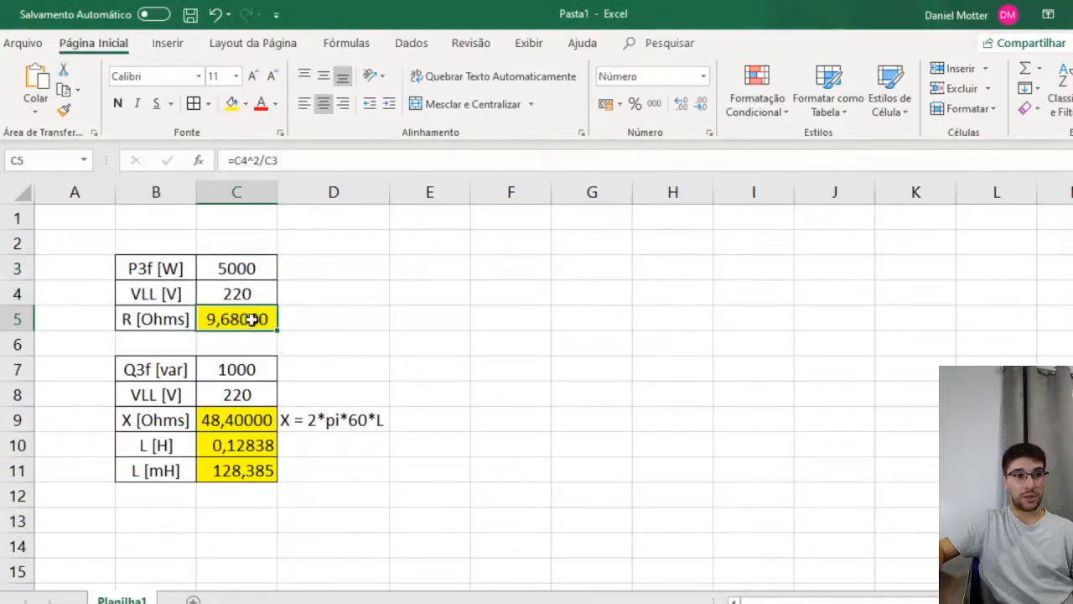
pyautogui.doubleClick(251, 318)
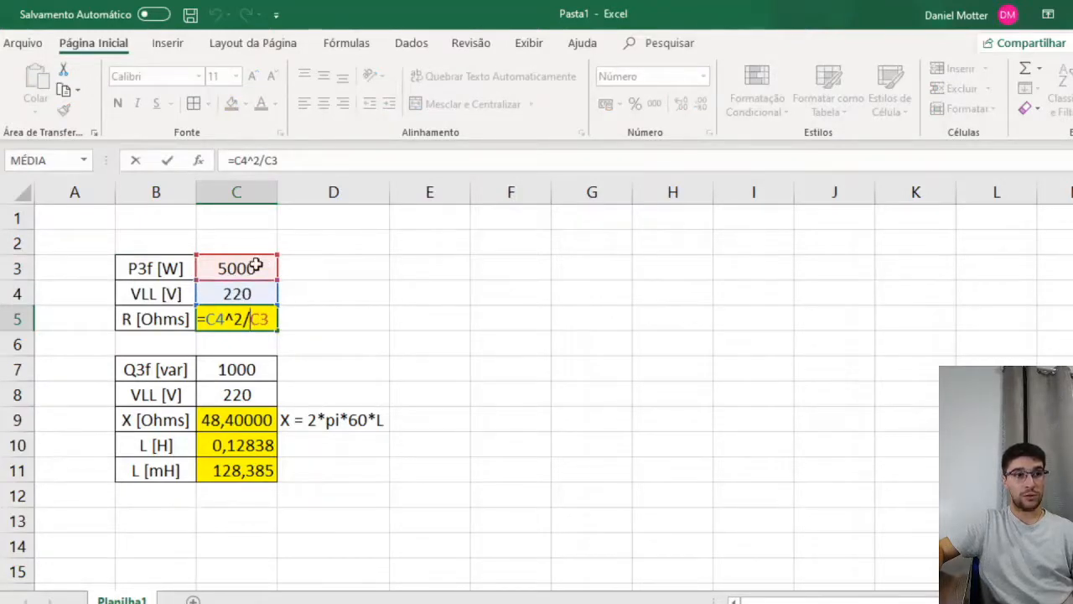
pyautogui.hotkey('ctrl', 'Return')
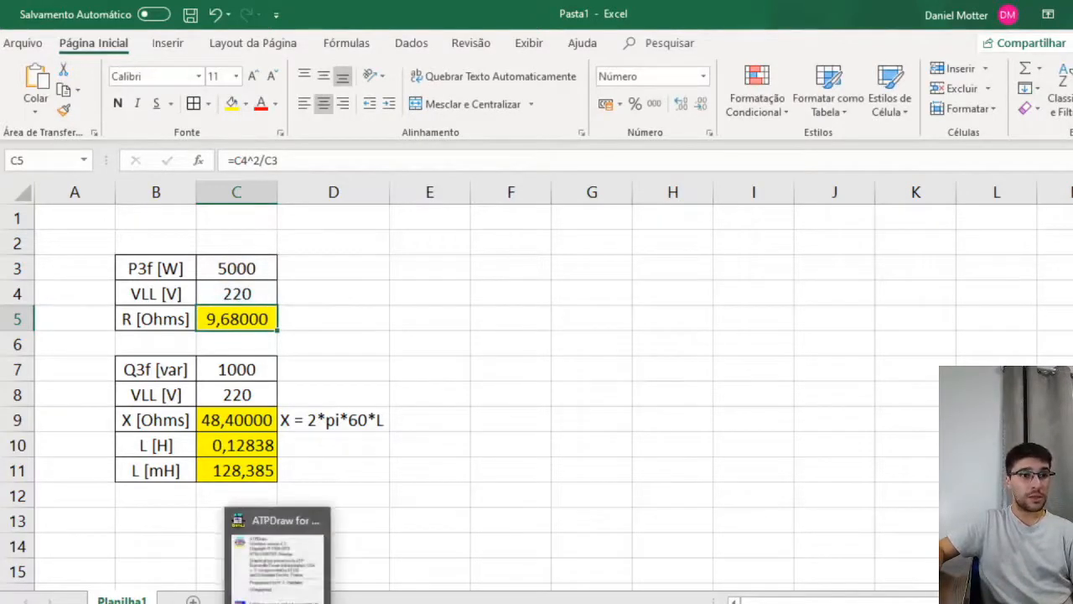
# Return to ATPDraw and set R_1, R_2 and R_3 of the RLC-Y branch to 9.68 ohms
pyautogui.click(279, 602)
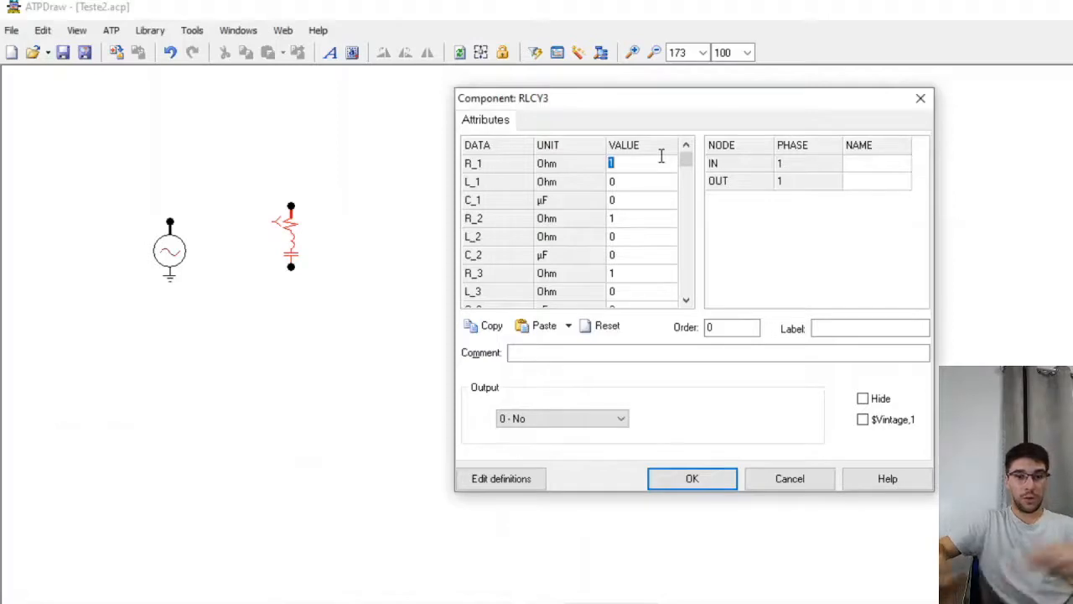
pyautogui.write('9,68')
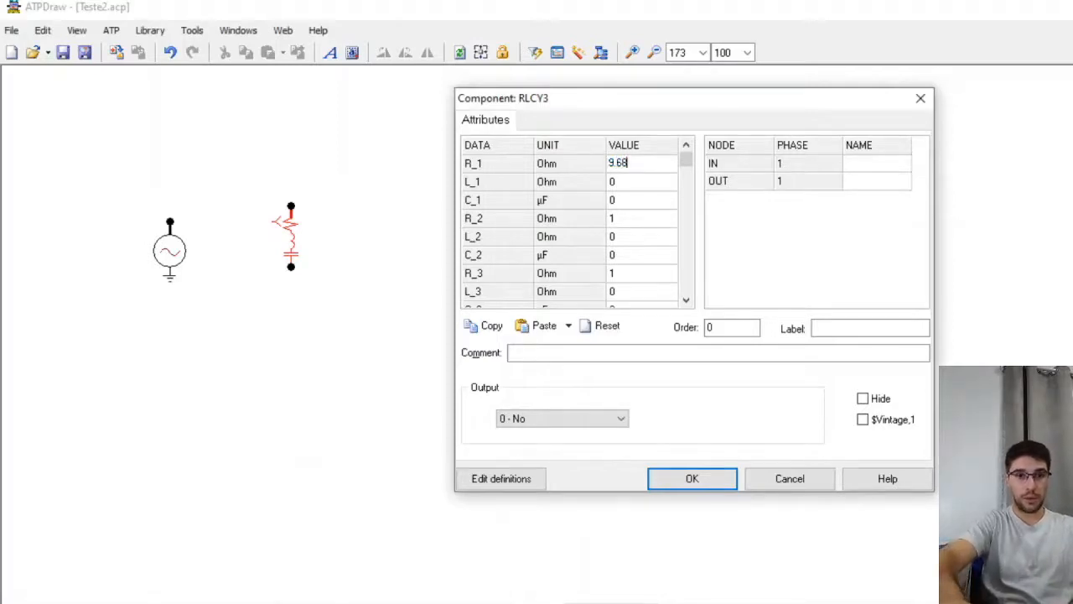
pyautogui.doubleClick(651, 162)
pyautogui.hotkey('ctrl', 'c')
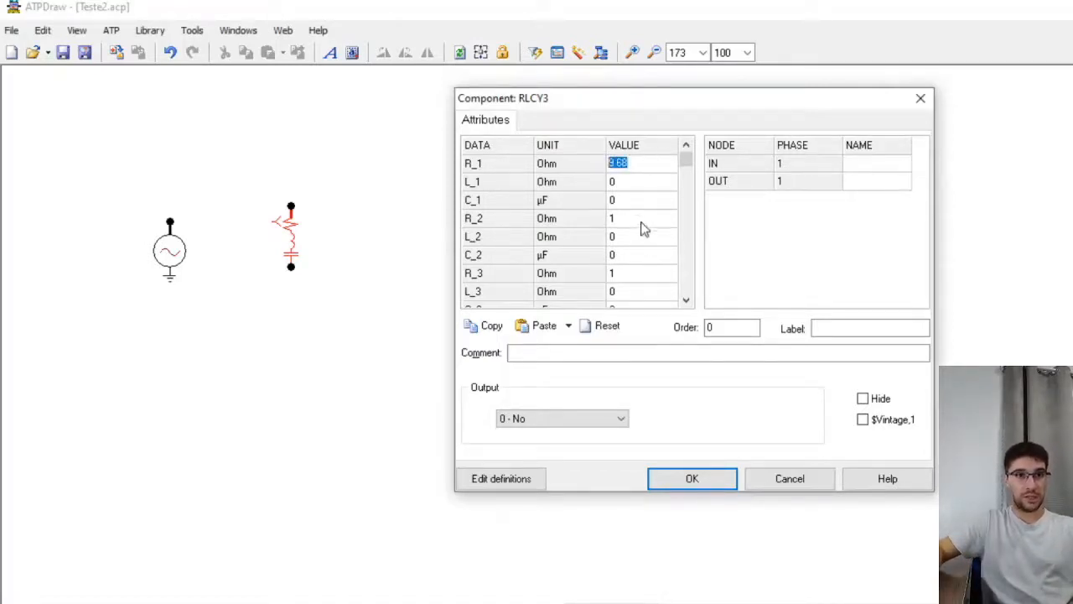
pyautogui.doubleClick(642, 220)
pyautogui.hotkey('ctrl', 'v')
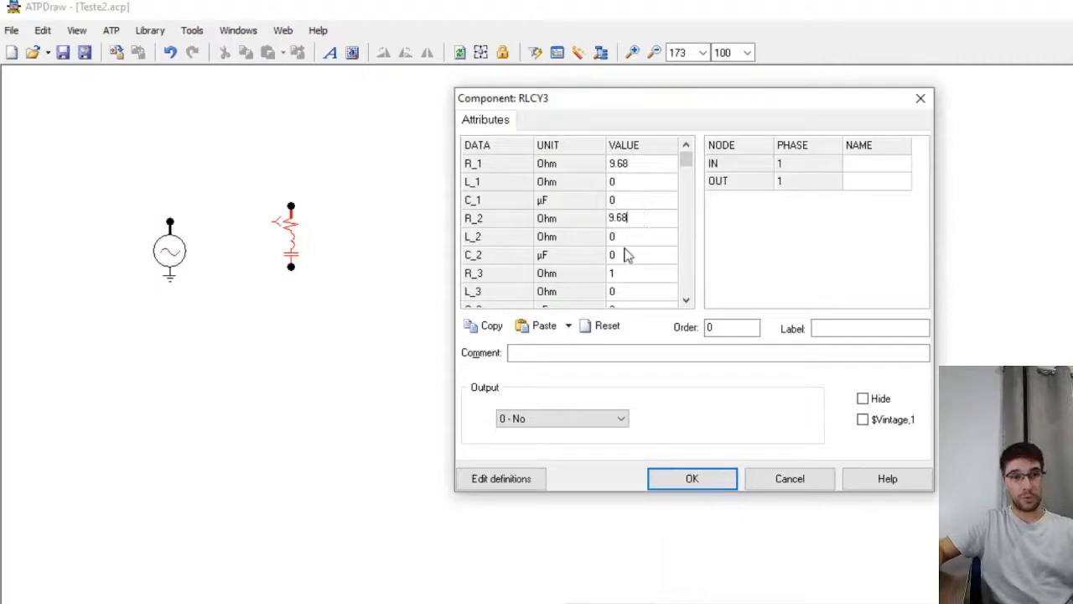
pyautogui.doubleClick(635, 272)
pyautogui.hotkey('ctrl', 'v')
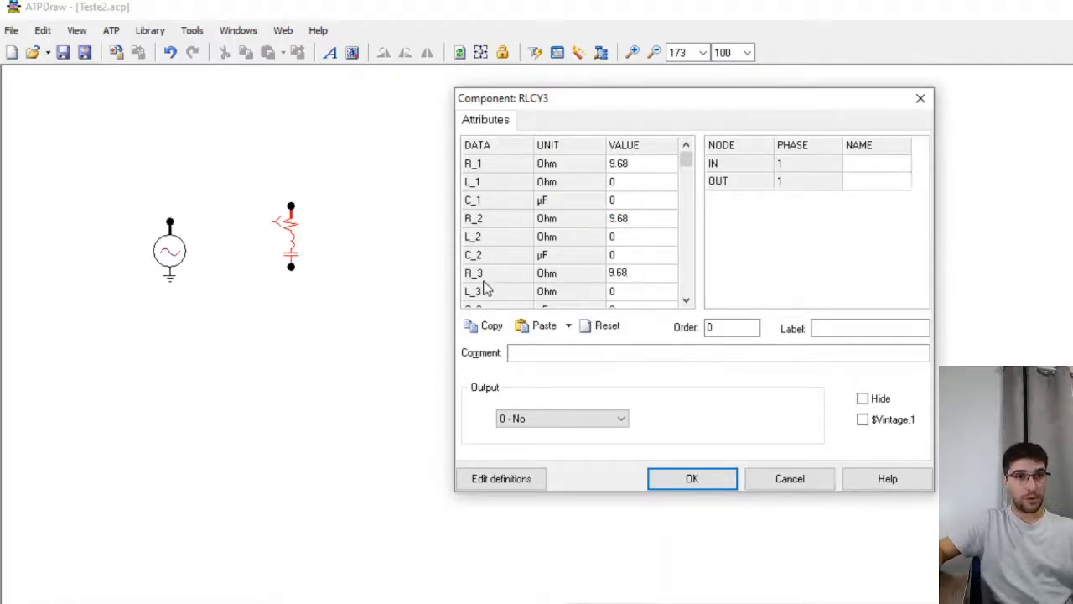
# Accept the RLC-Y branch values and ground the branch's lower node
pyautogui.click(692, 478)
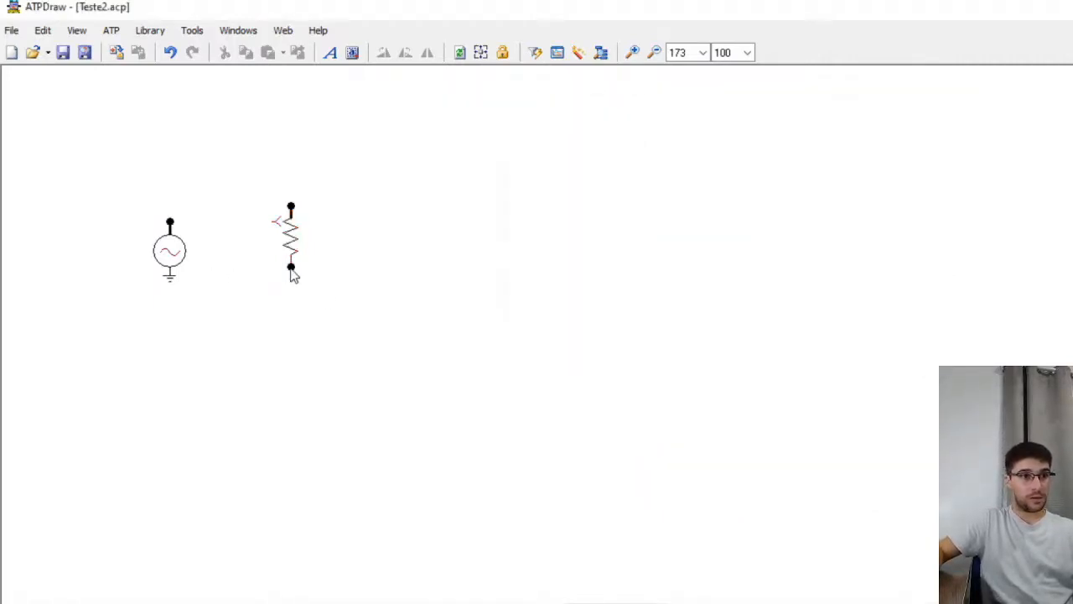
pyautogui.rightClick(291, 268)
pyautogui.click(527, 378)
pyautogui.click(659, 335)
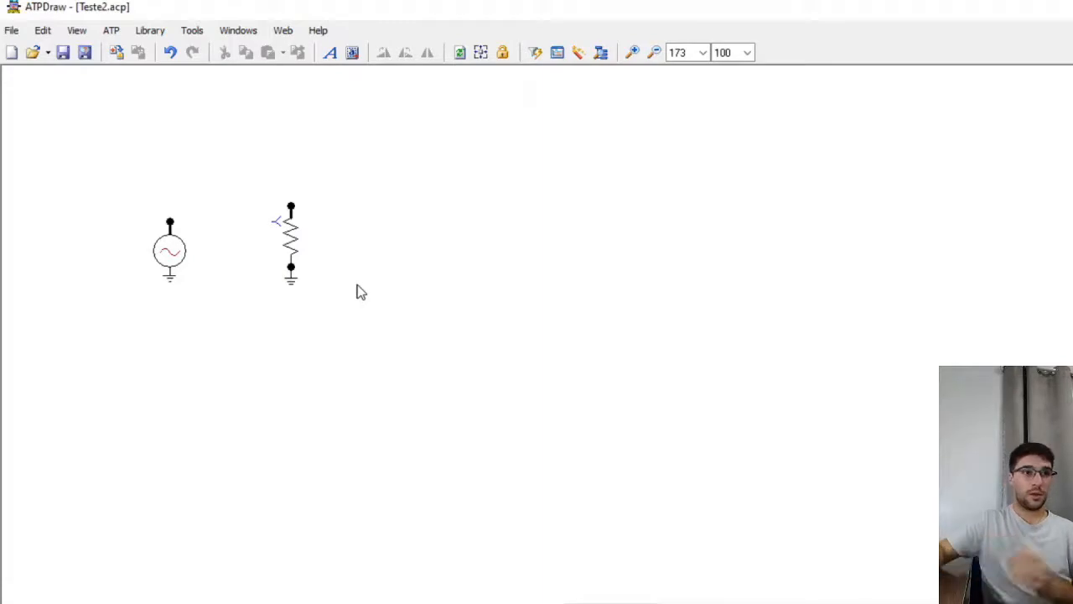
# Wire the AC source's terminal up, across and down to the upper node of the RLC-Y load
pyautogui.click(170, 222)
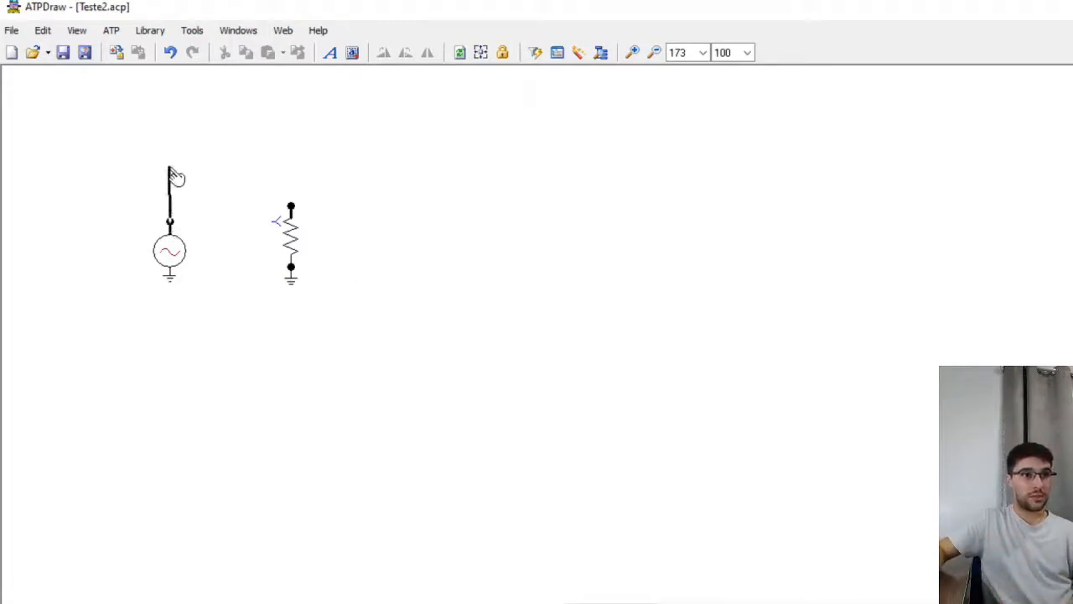
pyautogui.click(170, 160)
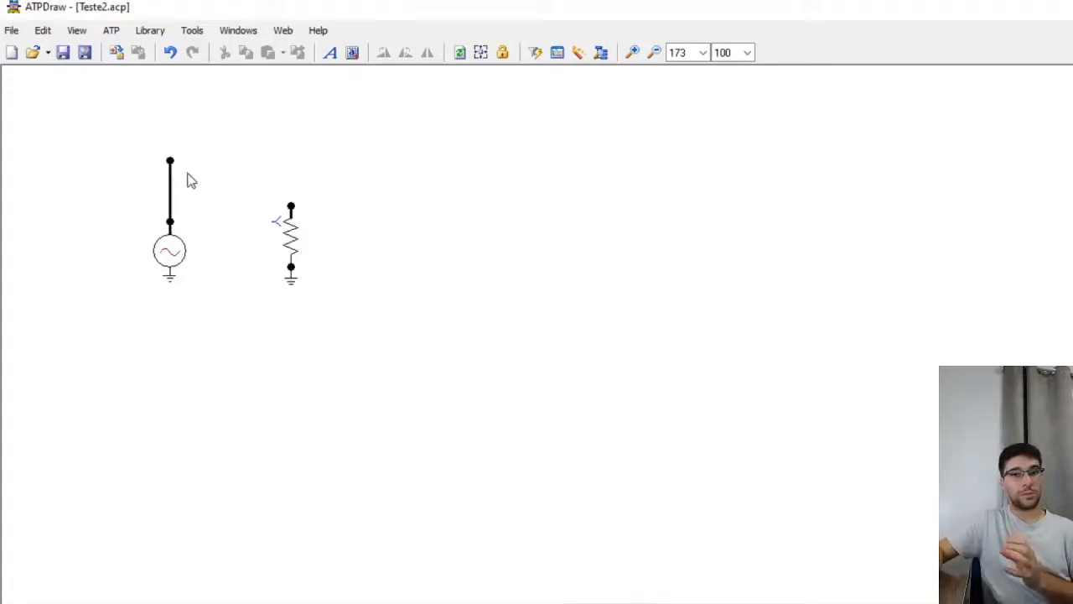
pyautogui.scroll(2, 189, 180)
pyautogui.scroll(-1, 181, 220)
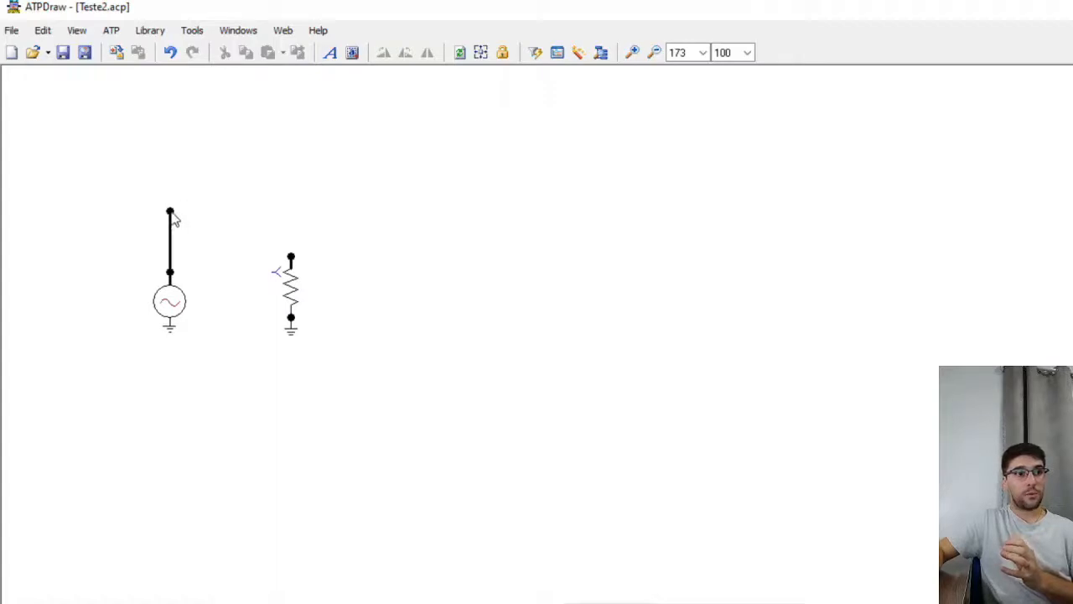
pyautogui.click(170, 211)
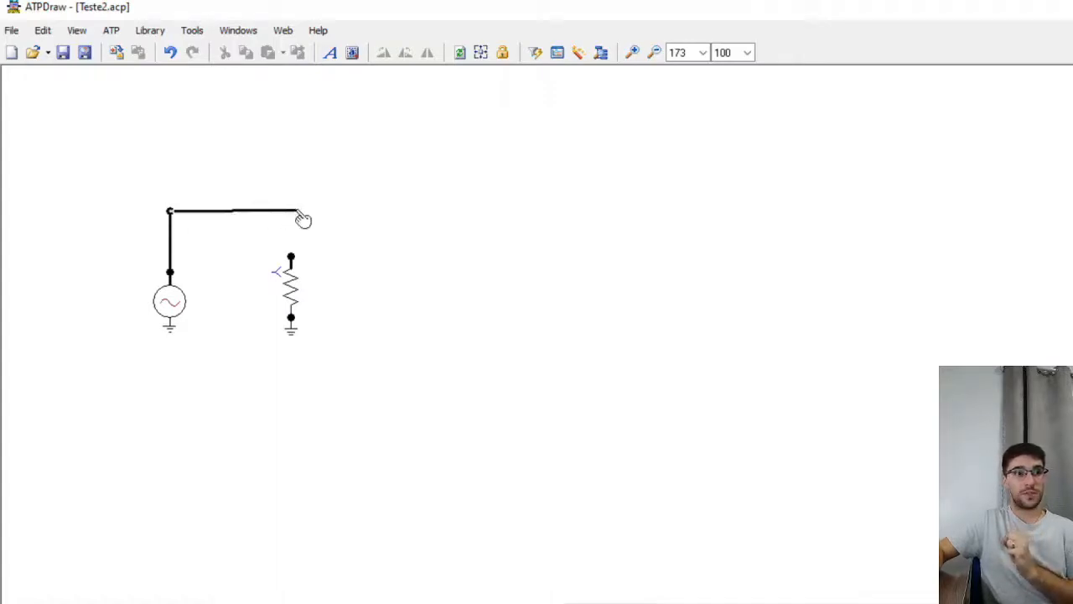
pyautogui.click(292, 213)
pyautogui.click(291, 212)
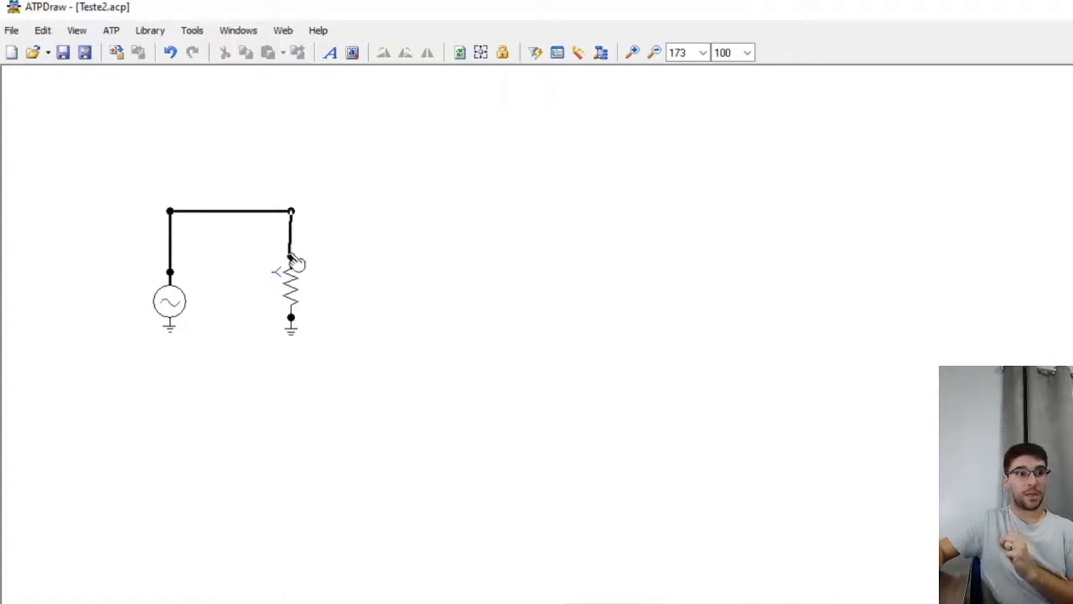
pyautogui.click(291, 258)
pyautogui.scroll(1, 278, 281)
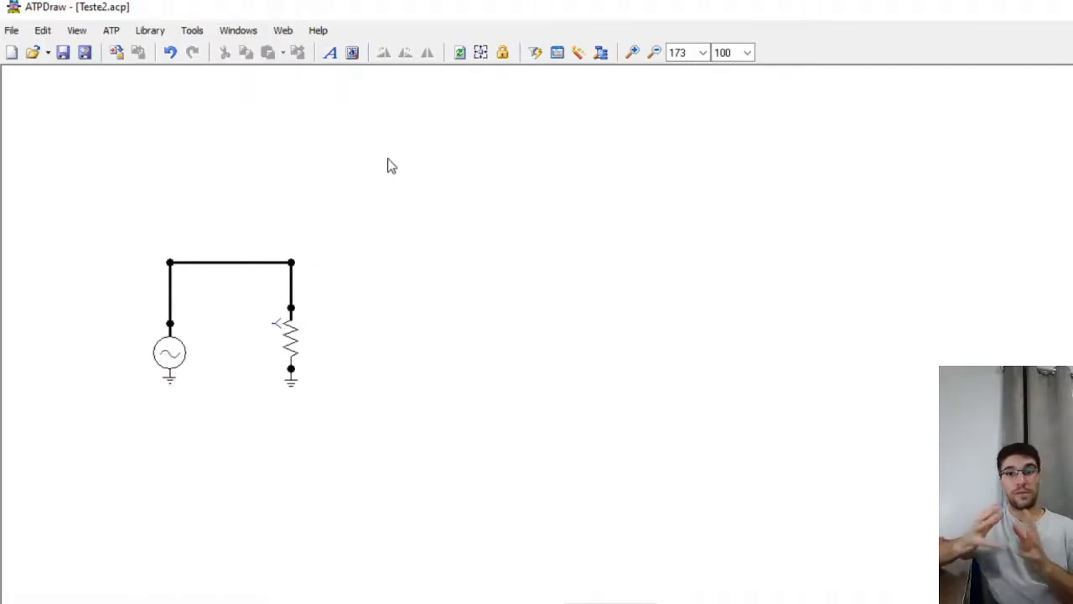
pyautogui.rightClick(328, 125)
pyautogui.moveTo(428, 381)
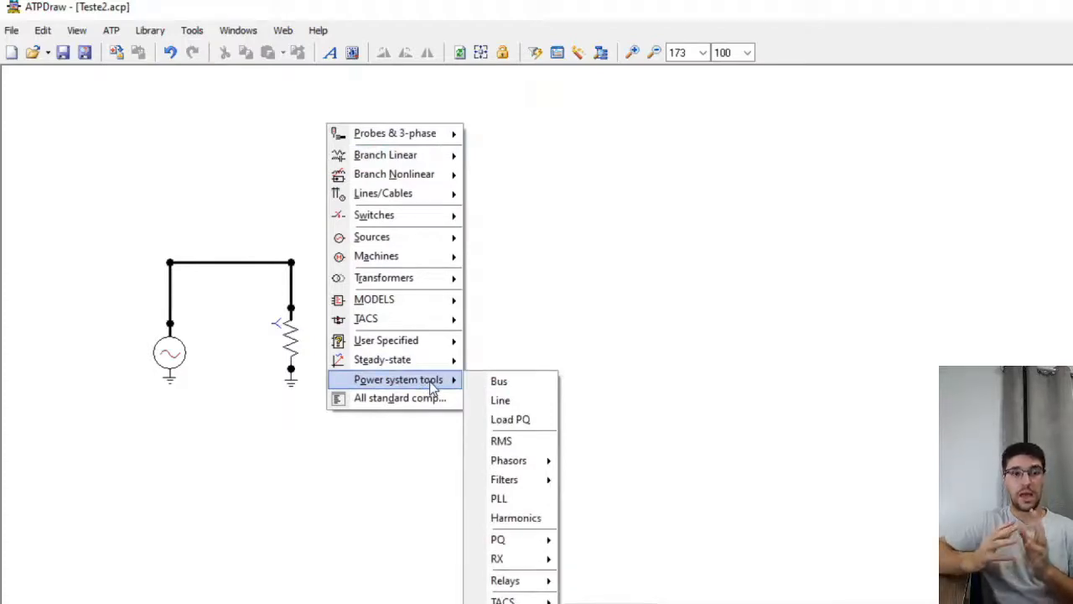
pyautogui.click(278, 93)
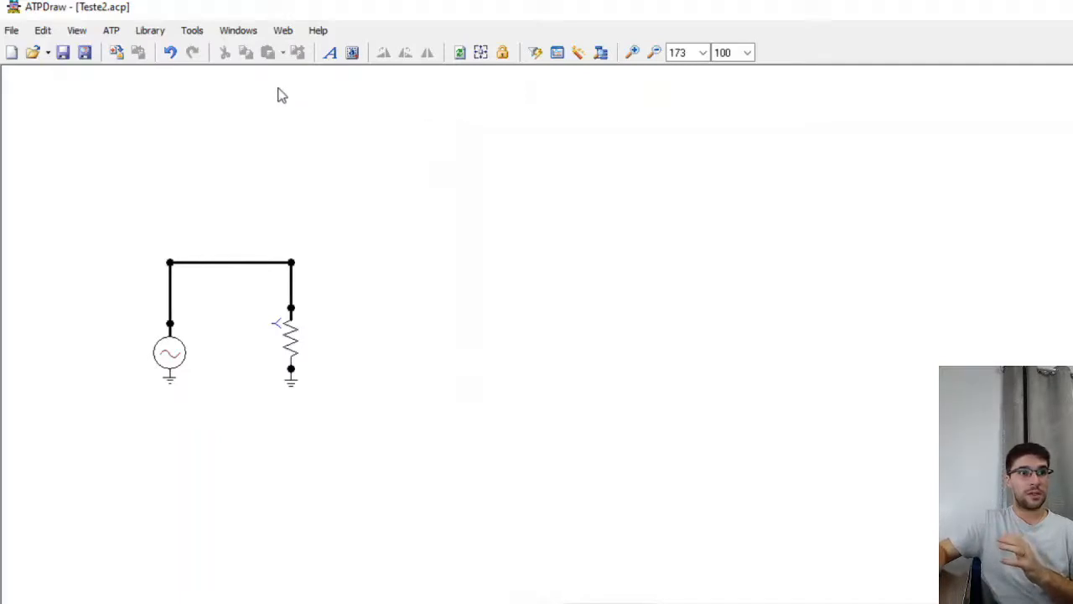
pyautogui.rightClick(317, 92)
pyautogui.click(295, 87)
pyautogui.rightClick(287, 80)
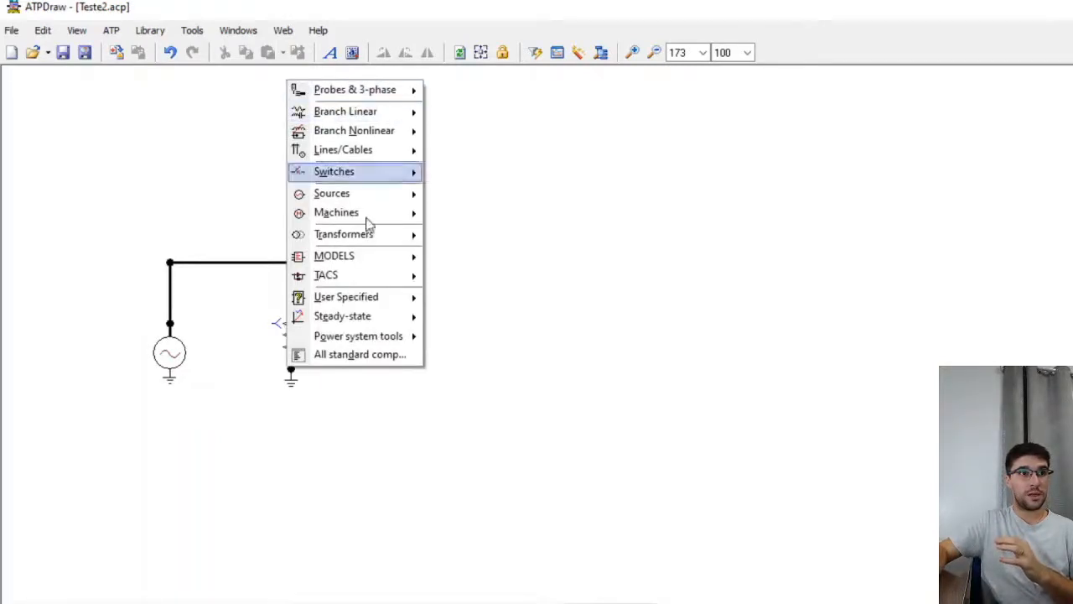
pyautogui.moveTo(371, 340)
pyautogui.moveTo(468, 420)
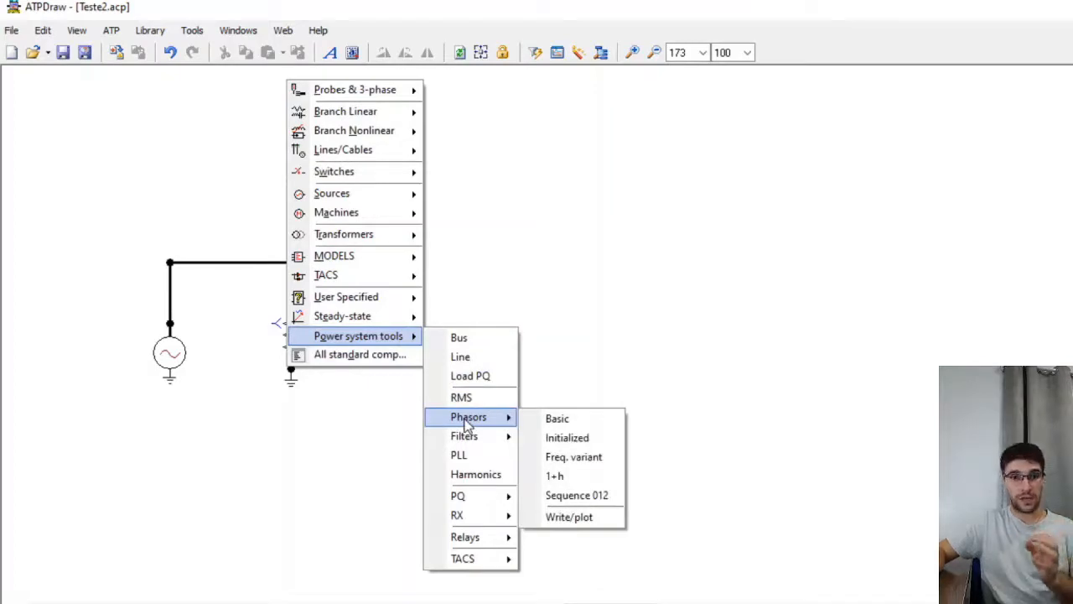
pyautogui.click(483, 311)
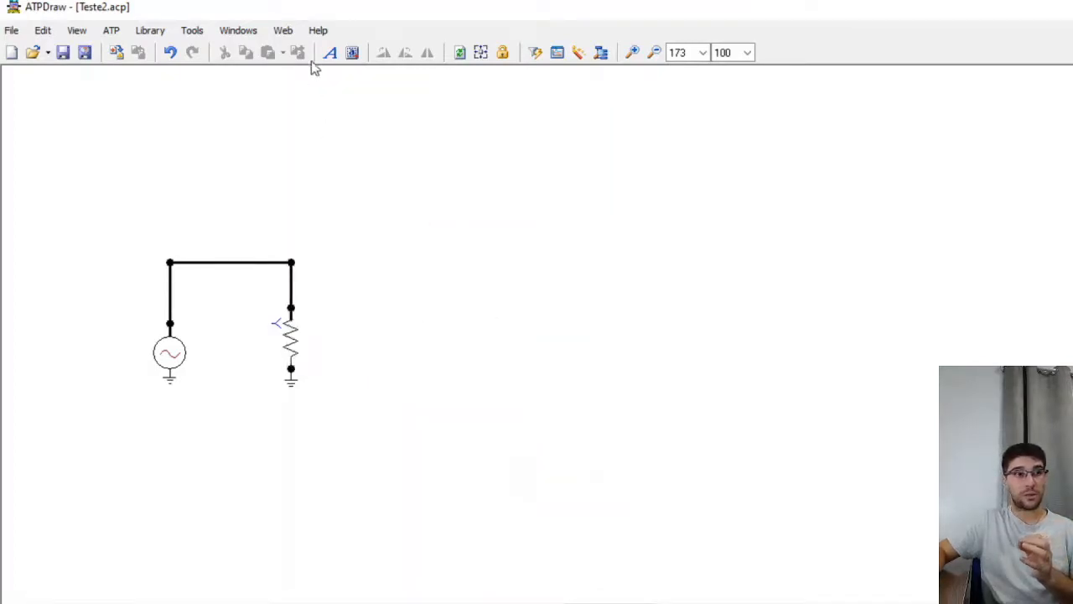
# Look up the ATPDraw version information and close it
pyautogui.click(319, 30)
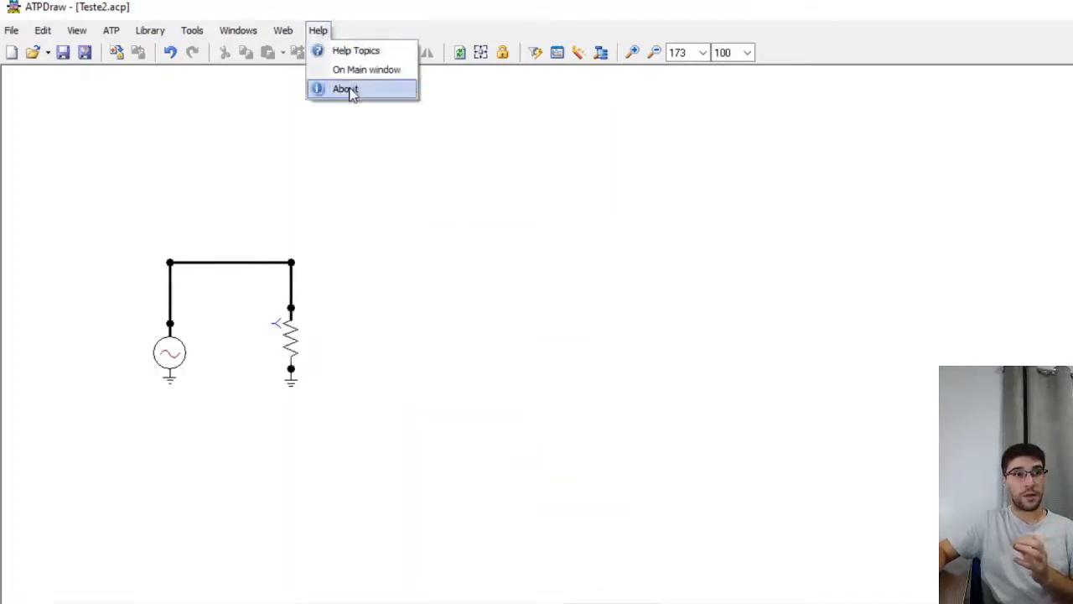
pyautogui.click(345, 89)
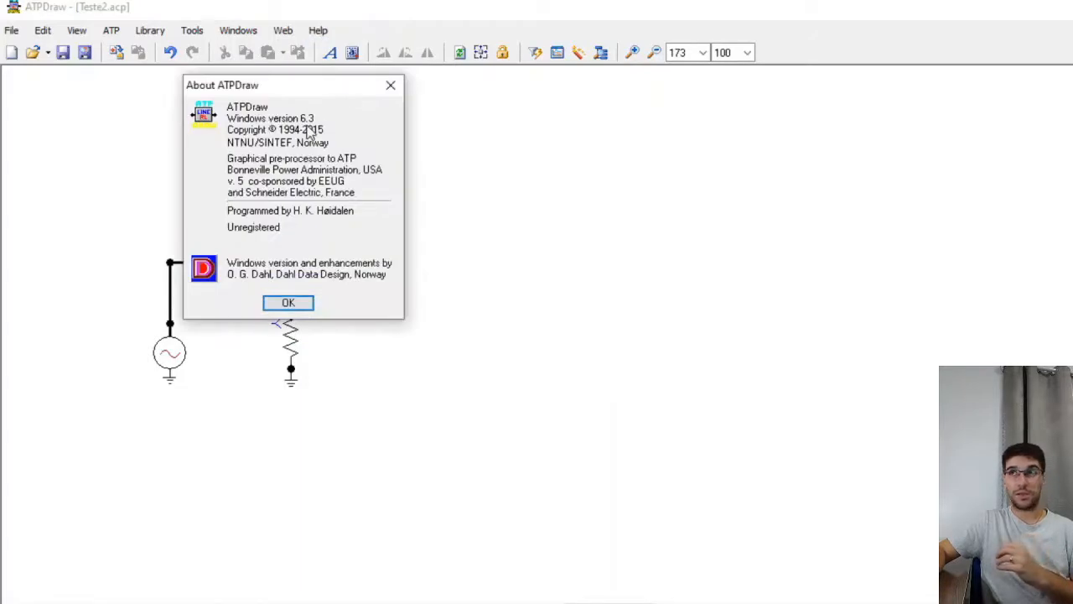
pyautogui.click(303, 303)
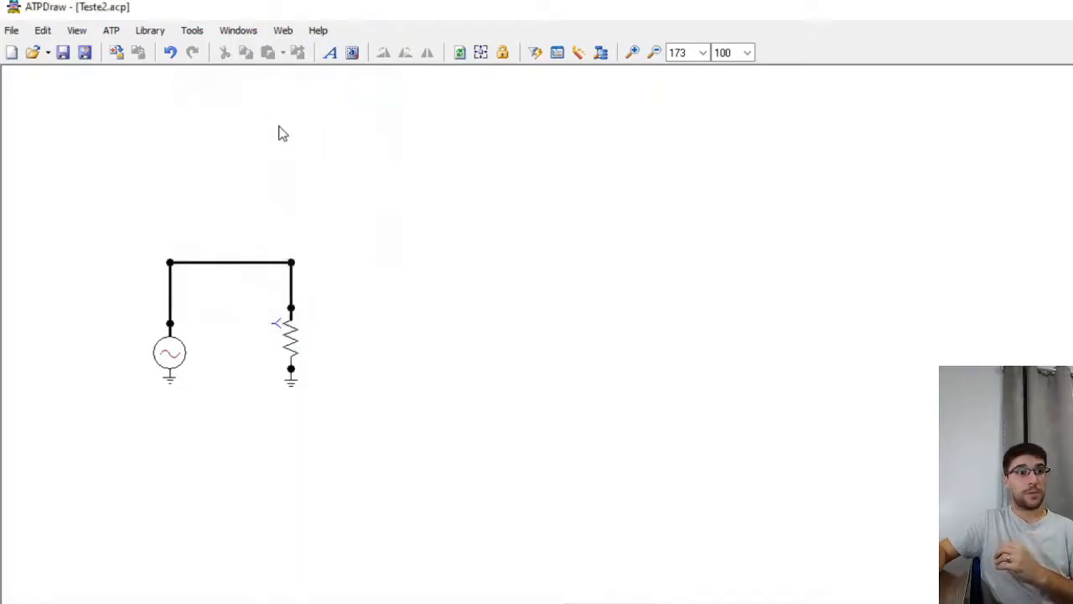
# Add a PQ 3-phase power system tool above the load and review its attributes without changing them
pyautogui.rightClick(280, 130)
pyautogui.moveTo(369, 384)
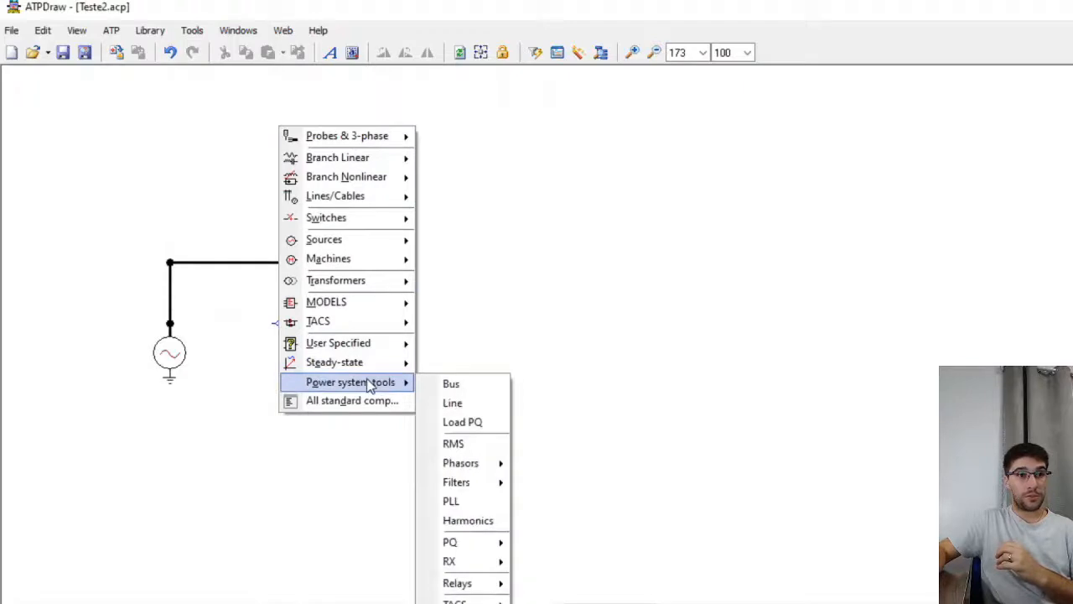
pyautogui.moveTo(473, 545)
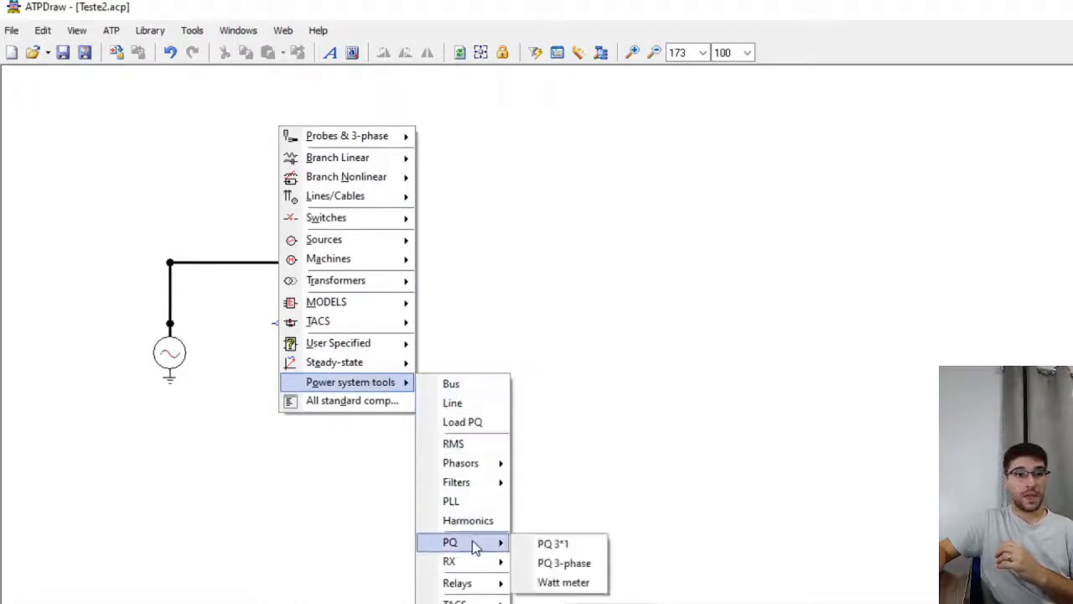
pyautogui.click(597, 569)
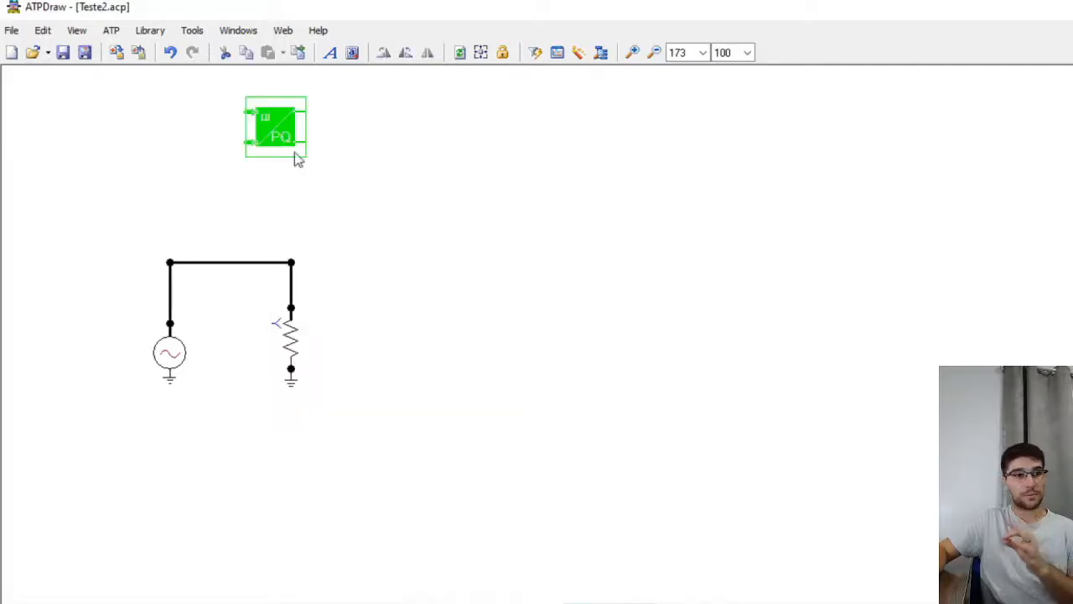
pyautogui.click(281, 144)
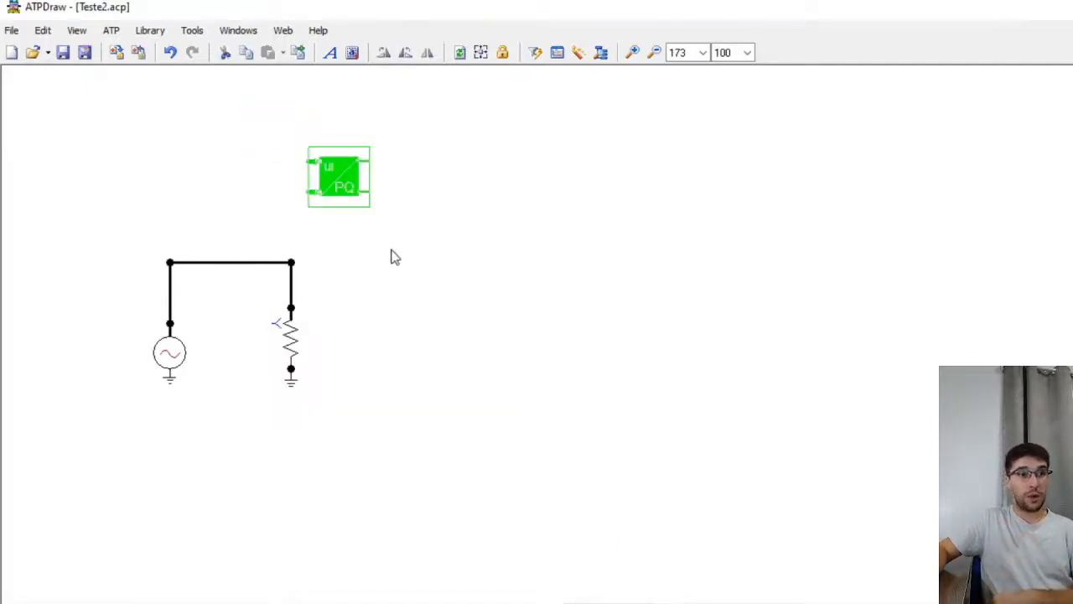
pyautogui.doubleClick(337, 181)
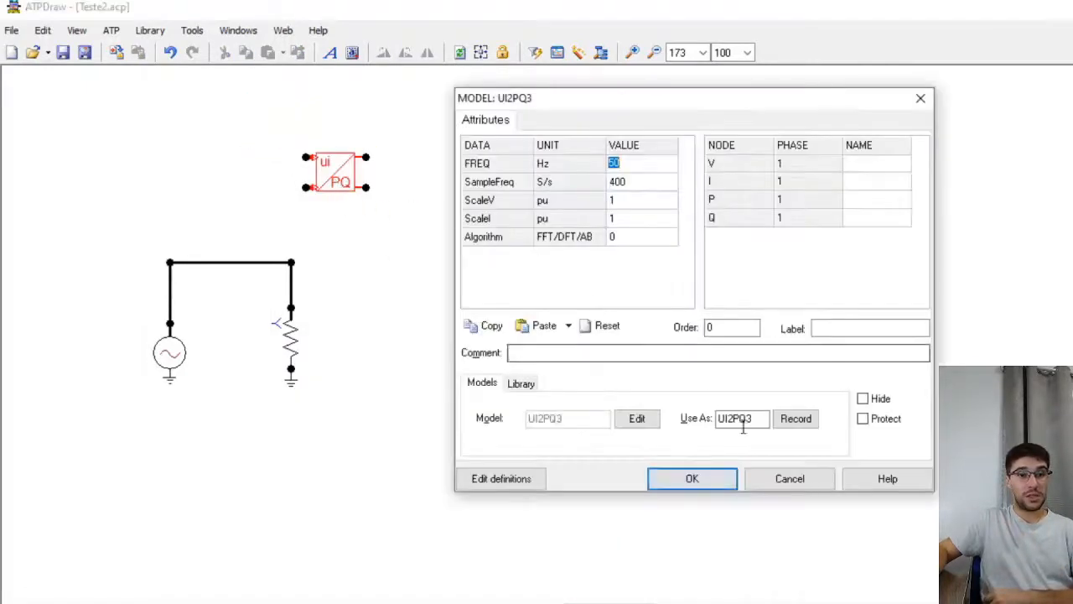
pyautogui.click(783, 478)
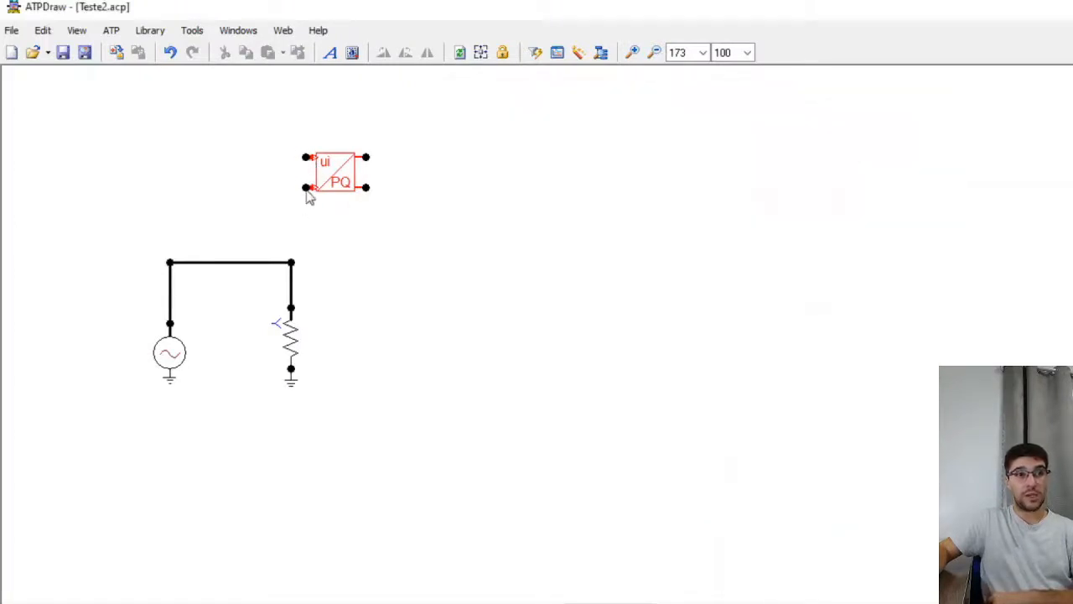
# Keep the PQ meter's V node as Input Voltage and wire it down to the junction above the load
pyautogui.rightClick(308, 161)
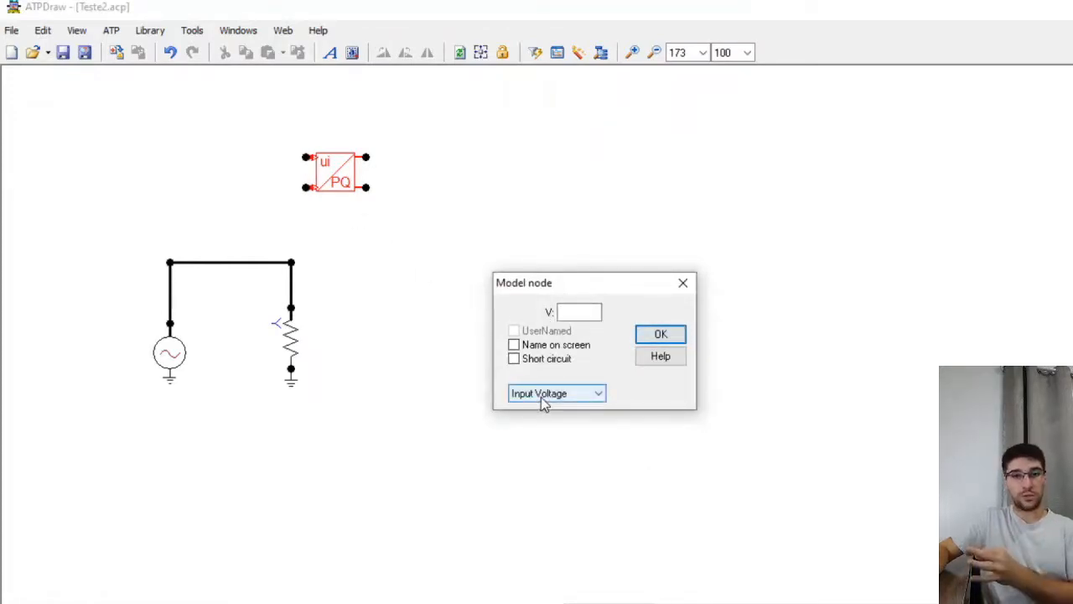
pyautogui.click(659, 334)
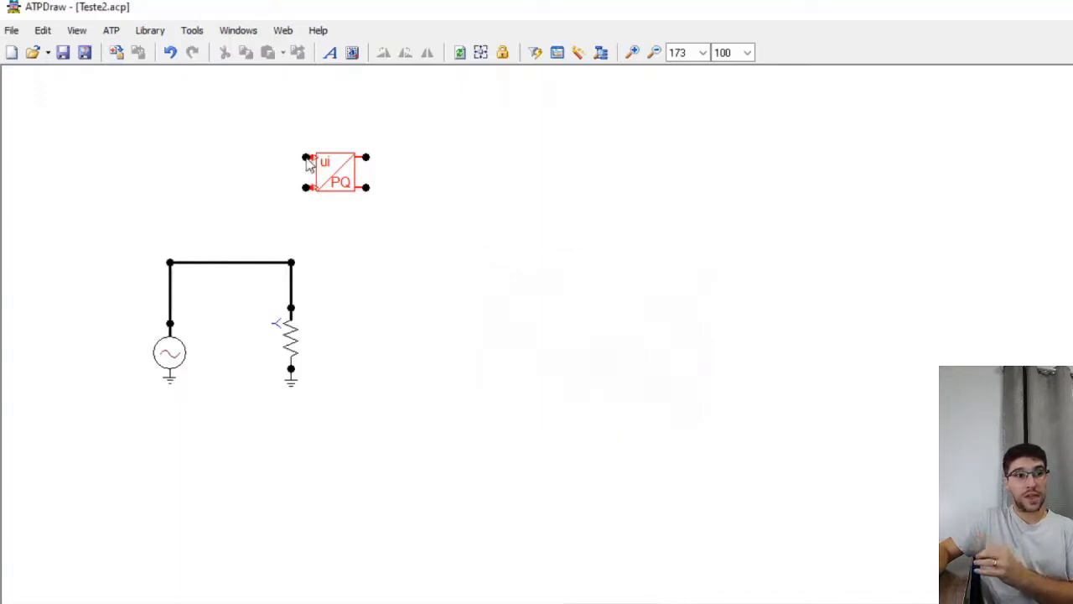
pyautogui.moveTo(292, 157); pyautogui.dragTo(292, 265)
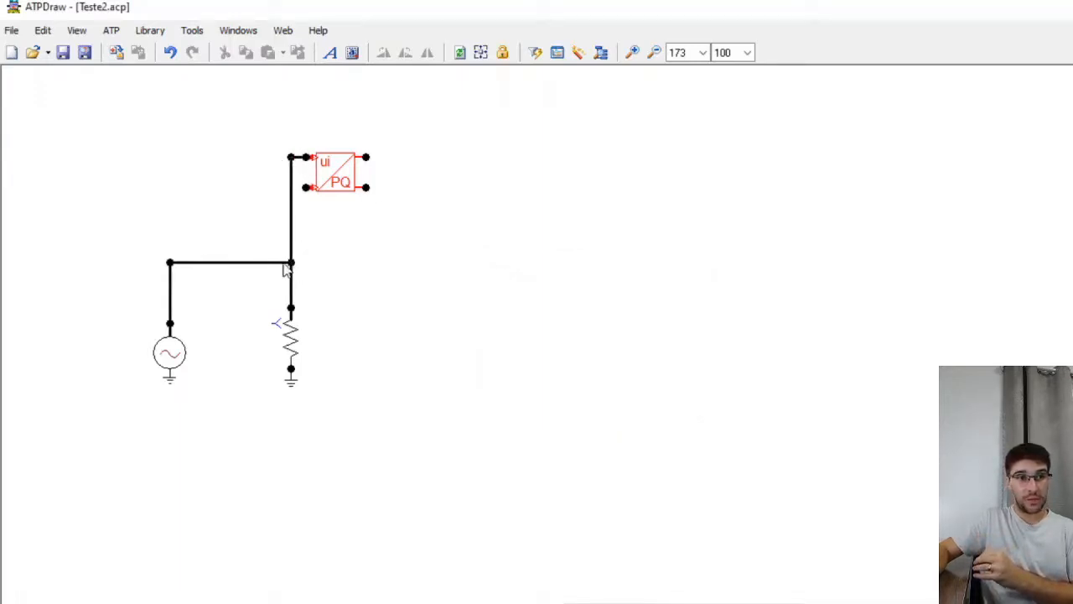
# Keep the PQ meter's I node as Input Current and connect it to the vertical wire beside it
pyautogui.rightClick(306, 188)
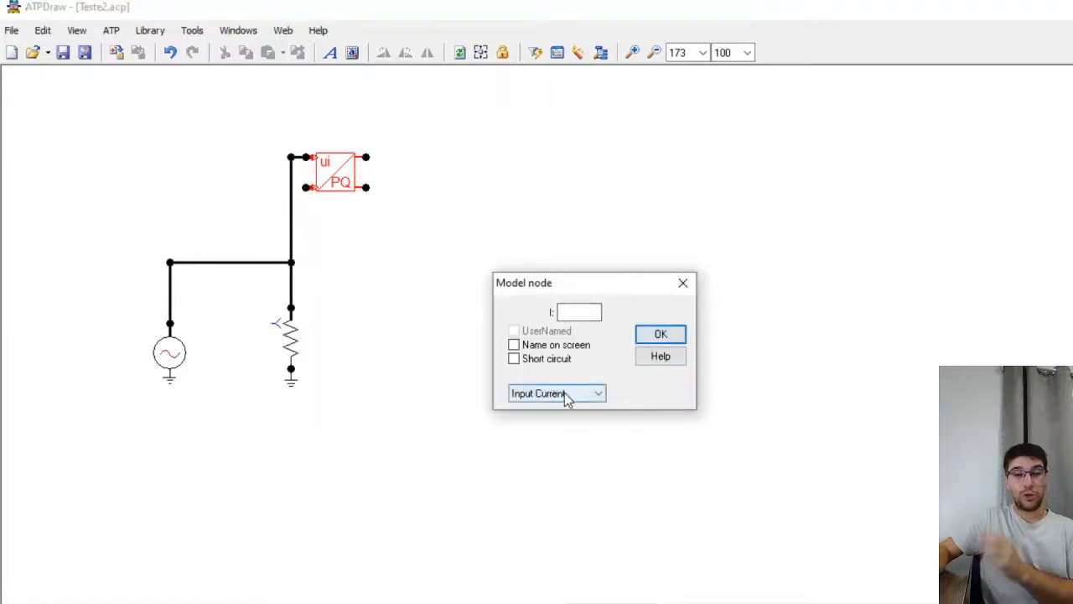
pyautogui.click(652, 338)
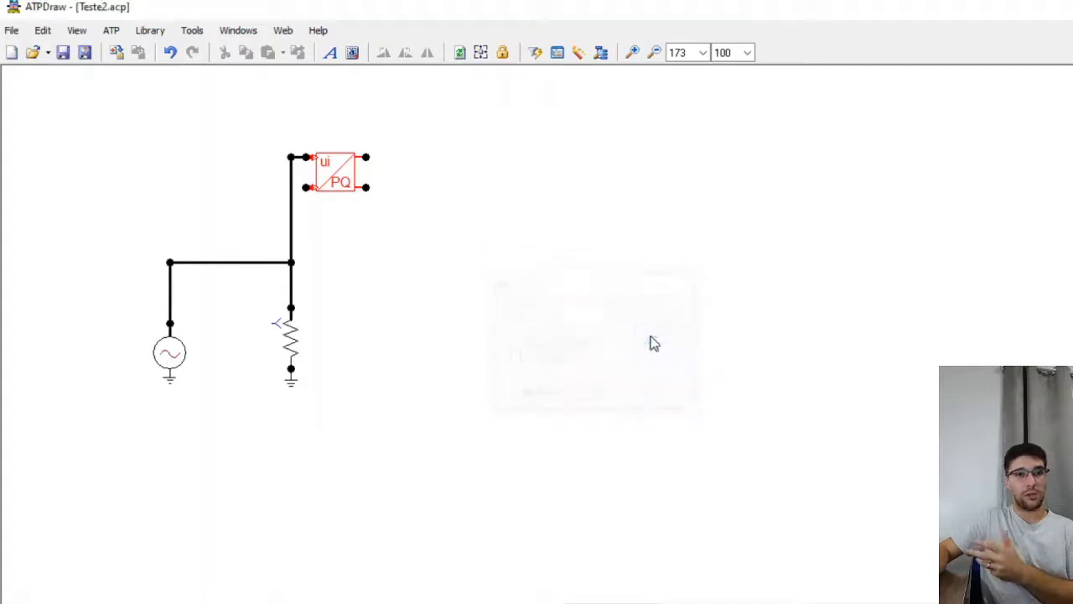
pyautogui.click(292, 188)
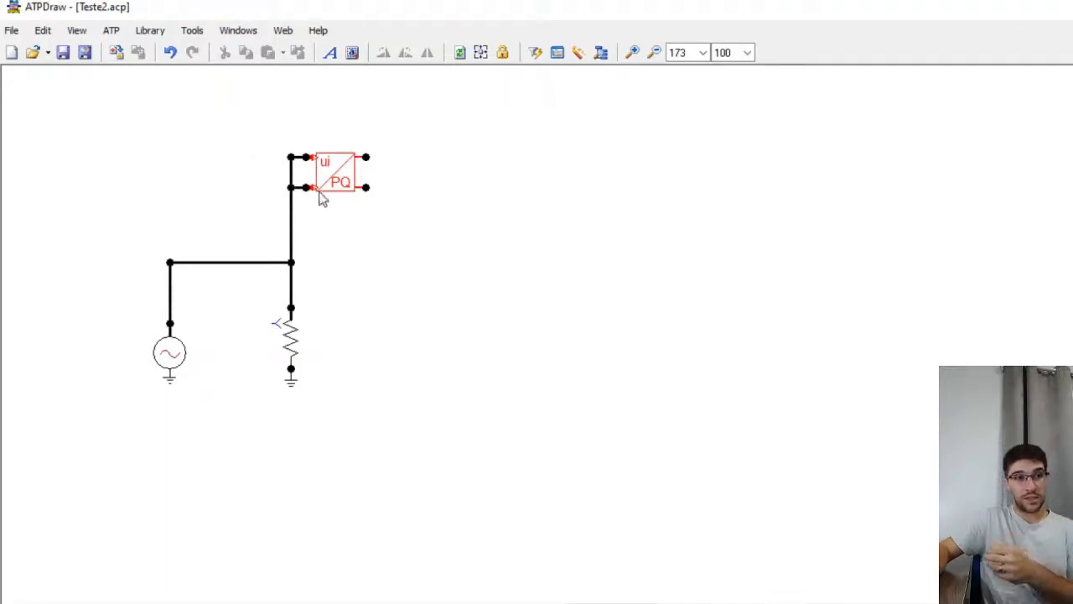
# Check the node types of the PQ meter's P and Q terminals
pyautogui.rightClick(367, 157)
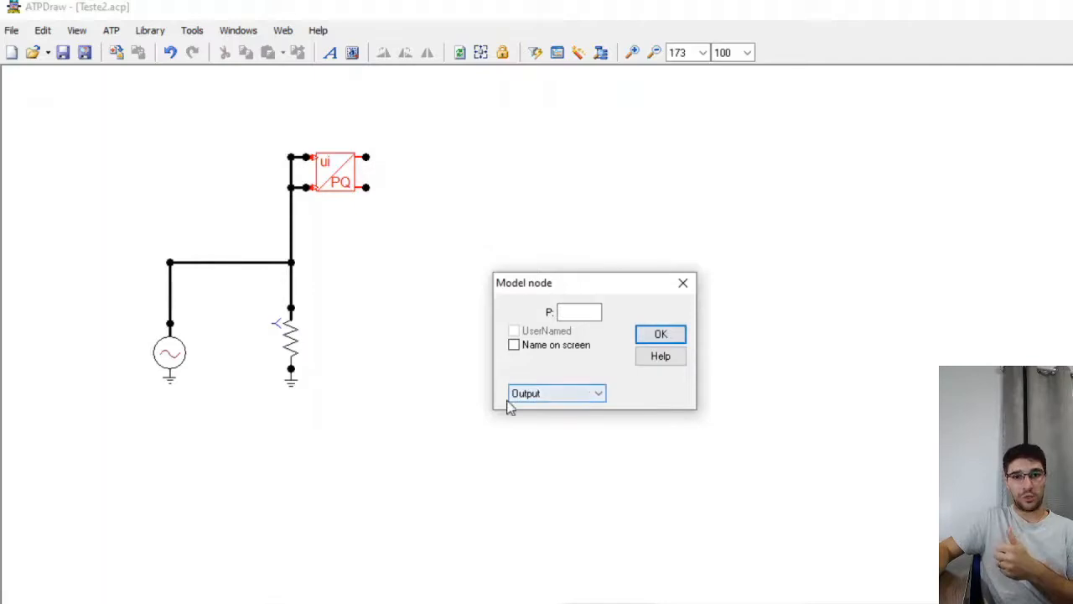
pyautogui.click(661, 336)
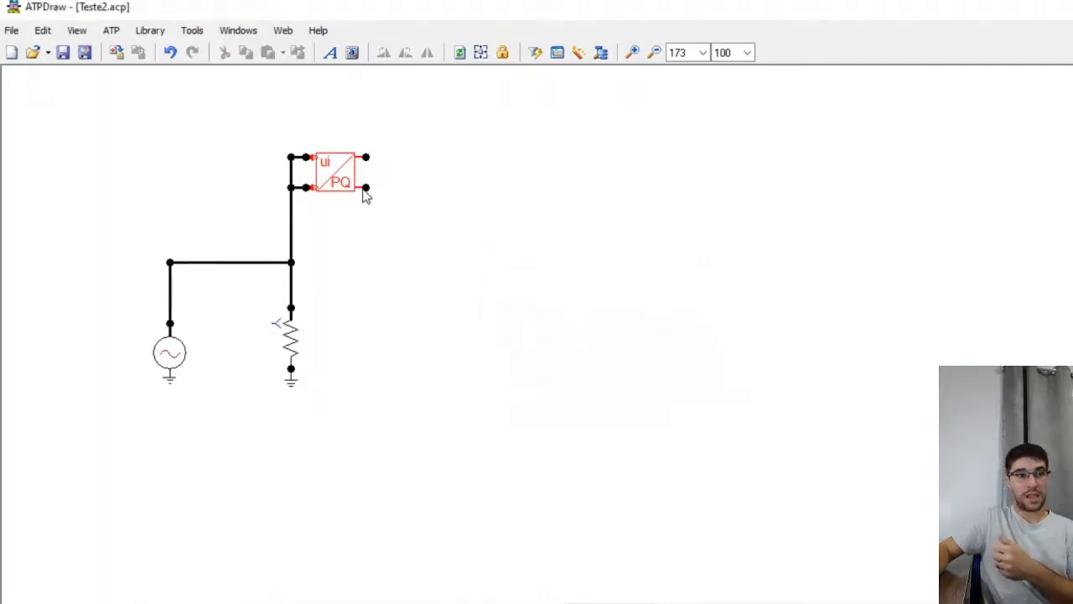
pyautogui.rightClick(365, 189)
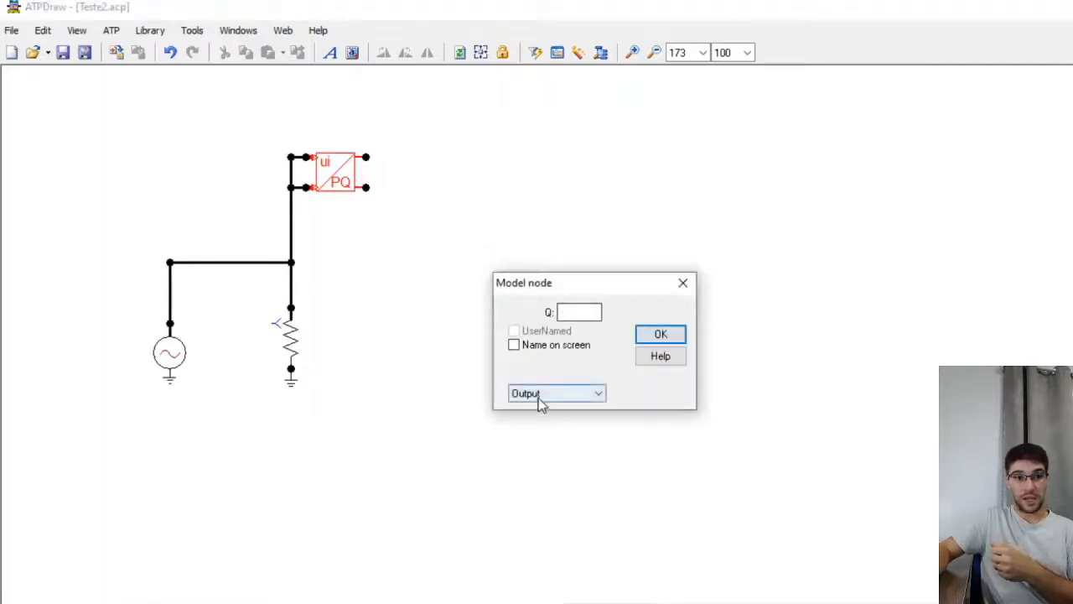
pyautogui.click(658, 336)
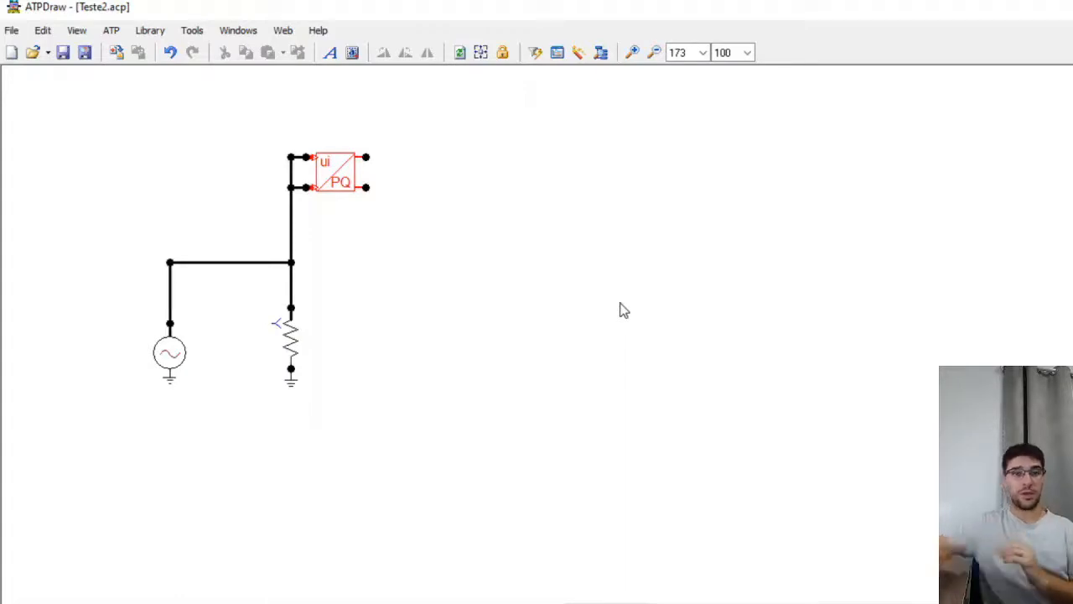
# Set the PQ meter's power frequency to 60 Hz and its sample frequency to 480 S/s
pyautogui.doubleClick(348, 179)
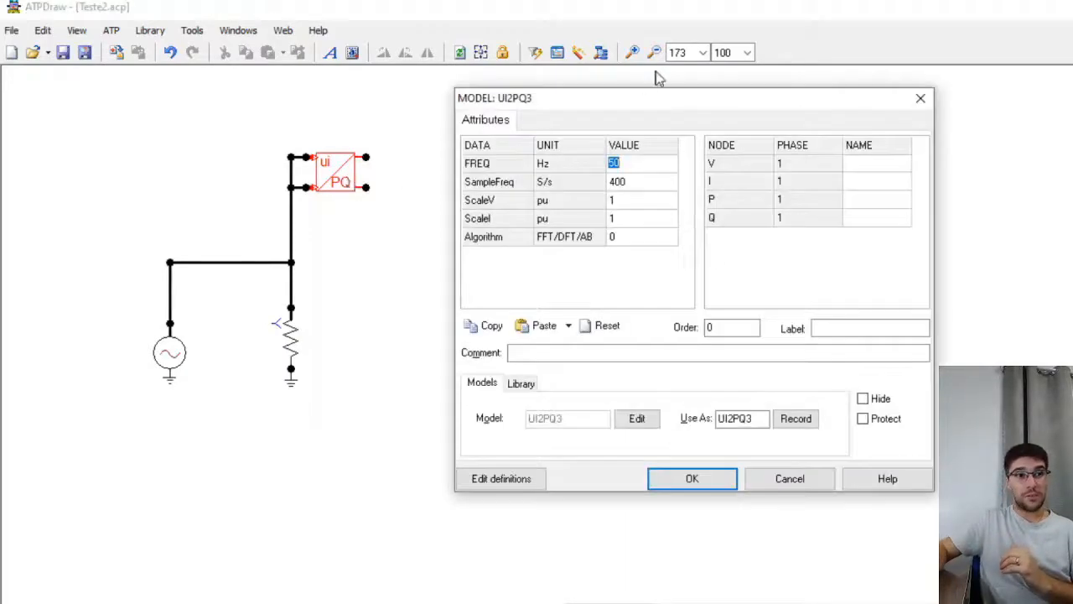
pyautogui.moveTo(653, 105); pyautogui.dragTo(608, 101)
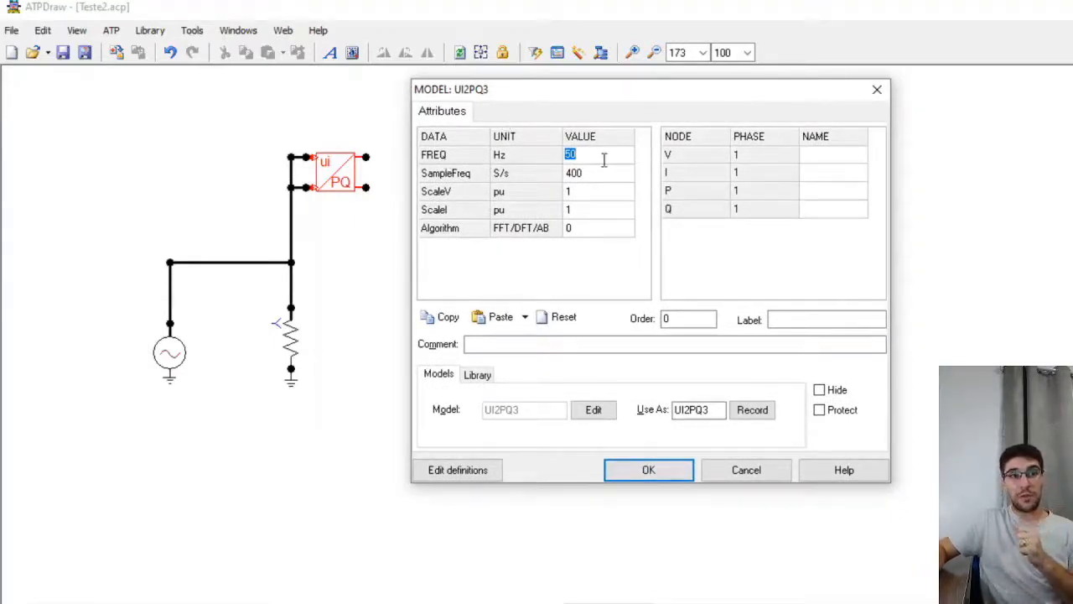
pyautogui.write('60')
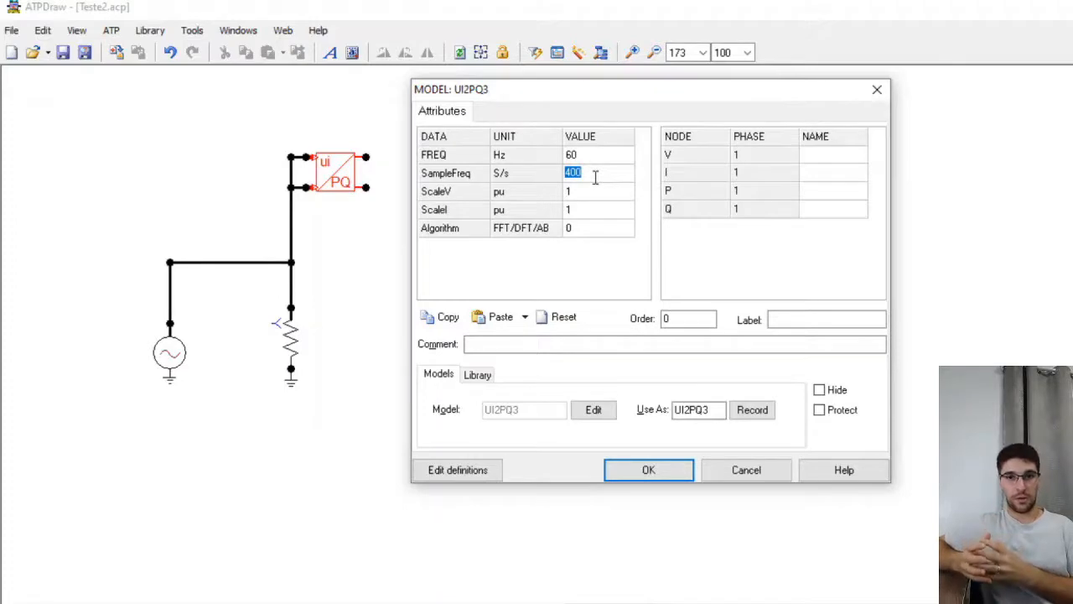
pyautogui.write('480')
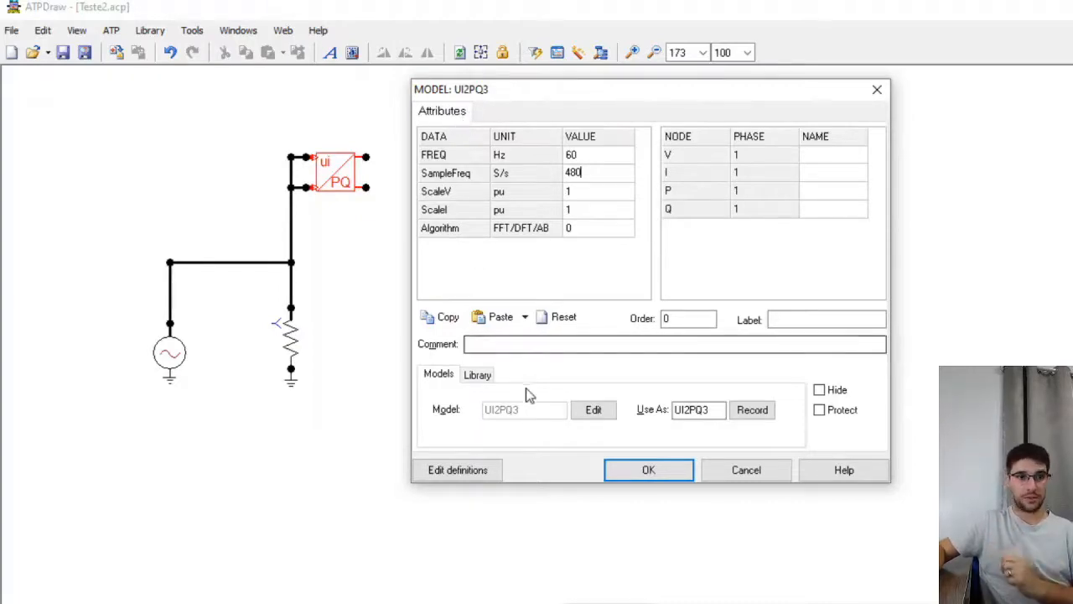
# Open the UI2PQ3 model code and examine its header comment and the V and I input declarations
pyautogui.click(592, 413)
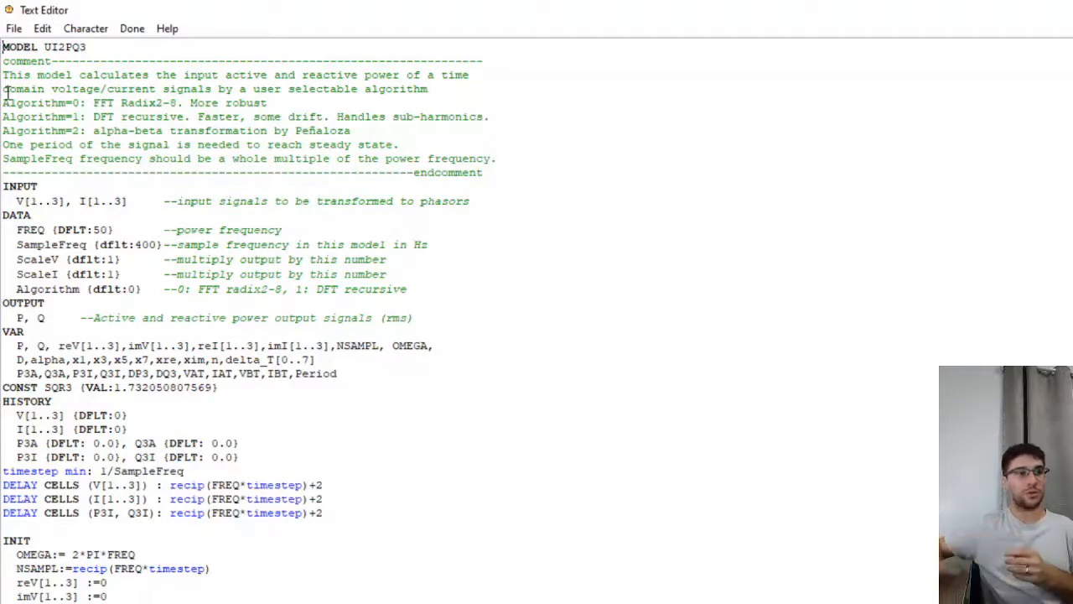
pyautogui.doubleClick(18, 50)
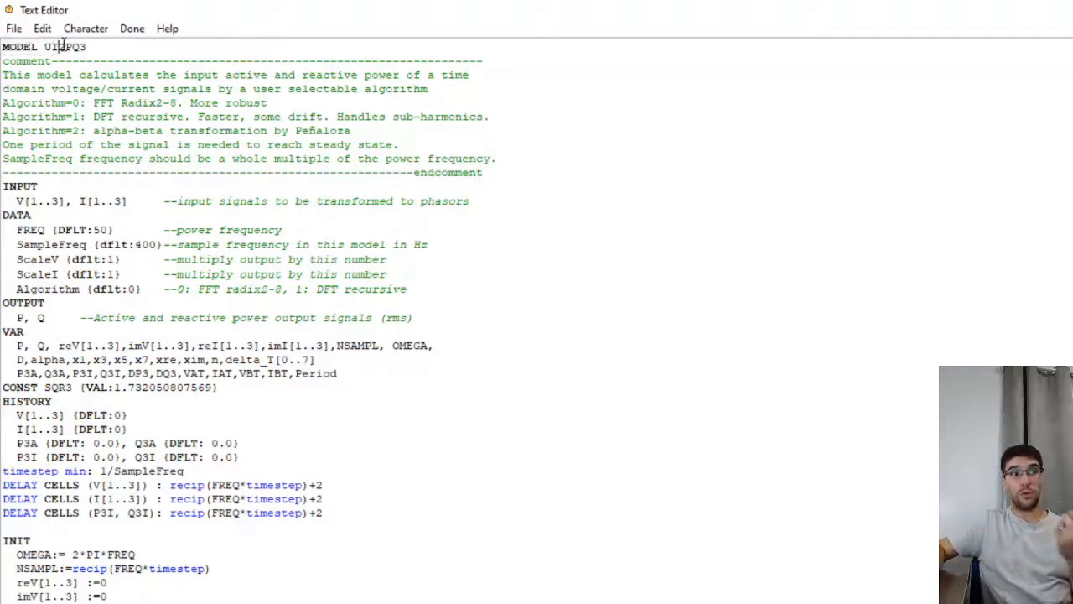
pyautogui.tripleClick(63, 48)
pyautogui.doubleClick(63, 47)
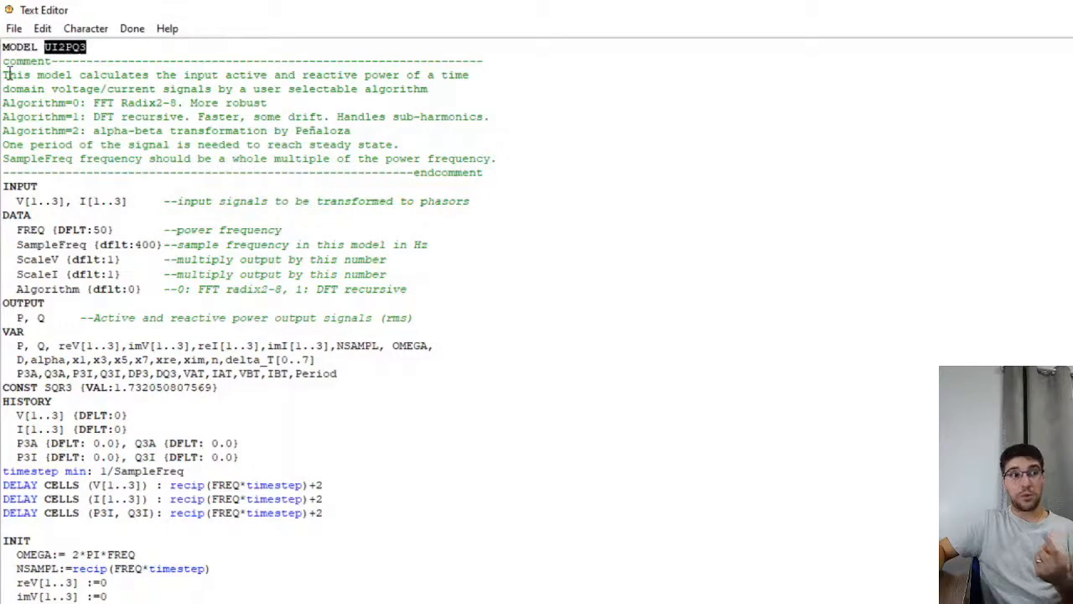
pyautogui.moveTo(5, 75); pyautogui.dragTo(326, 138)
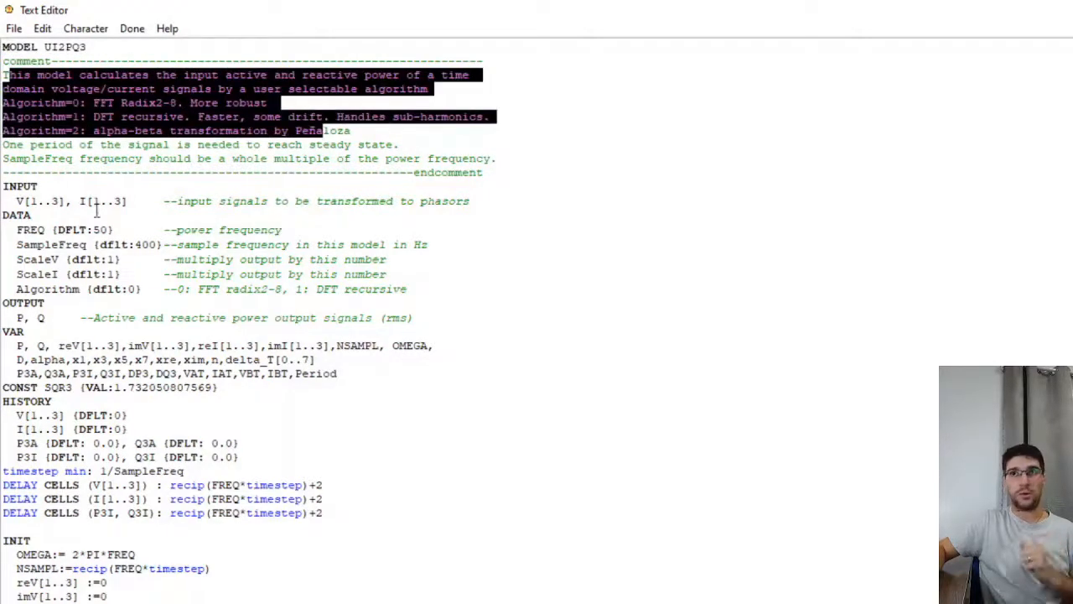
pyautogui.doubleClick(17, 187)
pyautogui.moveTo(17, 202); pyautogui.dragTo(120, 202)
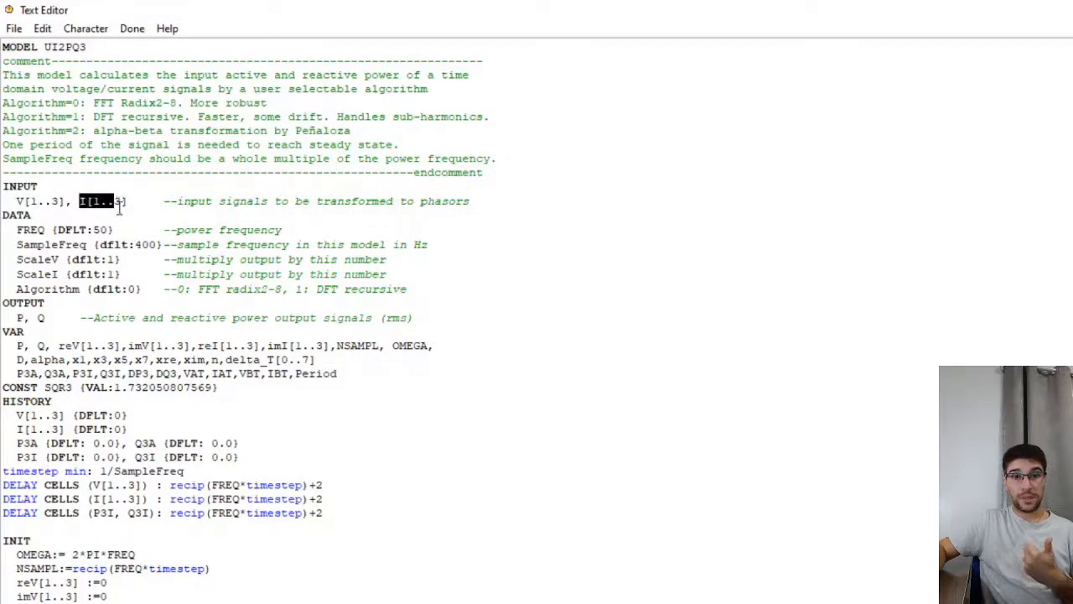
pyautogui.click(70, 218)
pyautogui.click(34, 203)
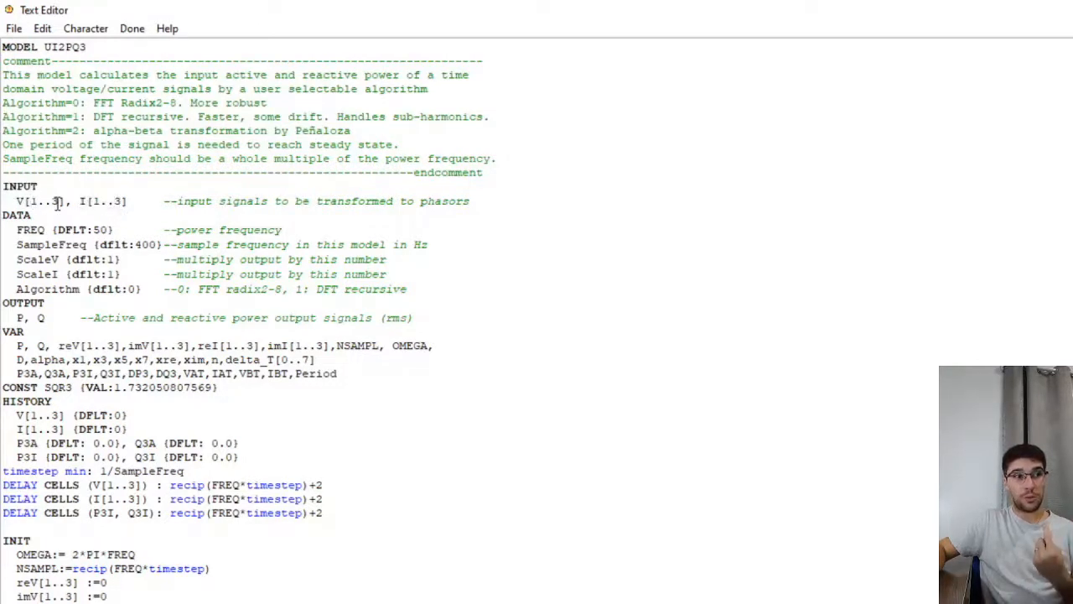
pyautogui.moveTo(57, 204)
pyautogui.mouseDown()
pyautogui.moveTo(19, 204)
pyautogui.moveTo(60, 205)
pyautogui.mouseUp()
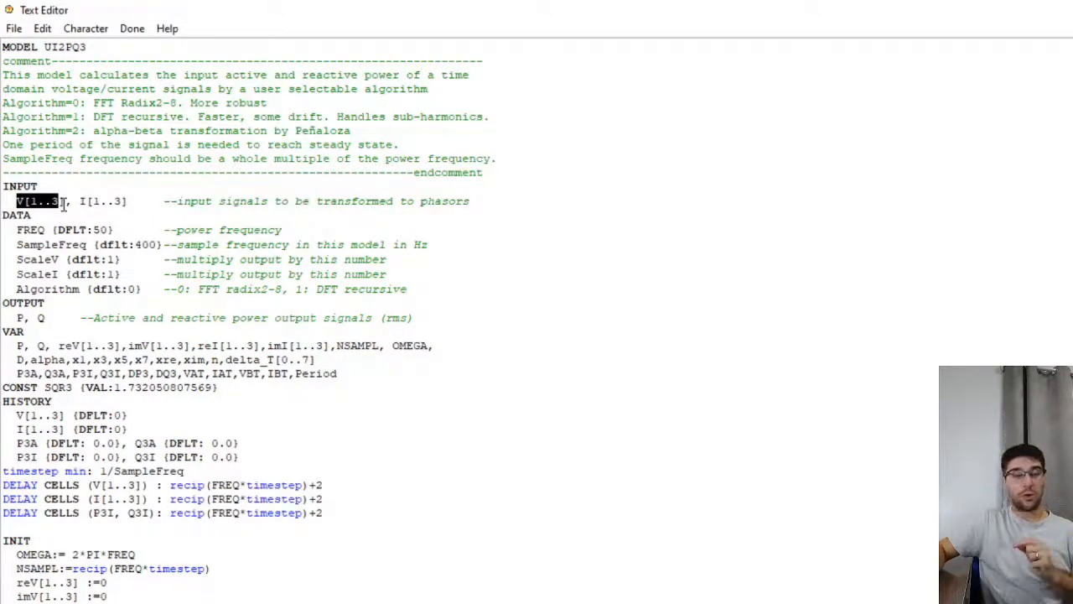
# Examine the DATA section of the model code, covering FREQ, SampleFreq, ScaleV, ScaleI, Algorithm and their default values
pyautogui.doubleClick(30, 230)
pyautogui.doubleClick(17, 219)
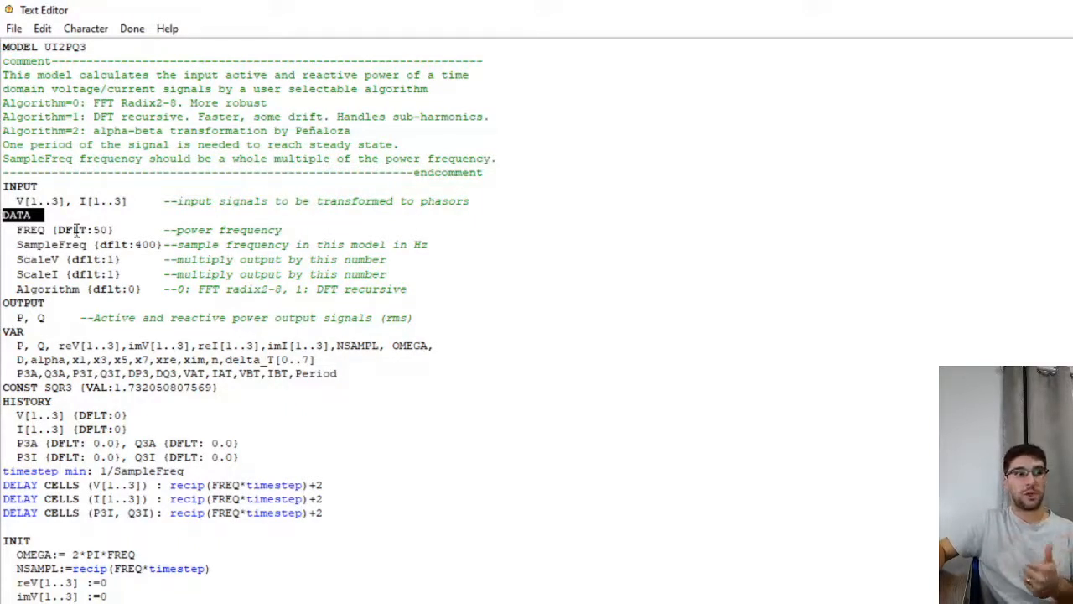
pyautogui.doubleClick(32, 230)
pyautogui.doubleClick(46, 243)
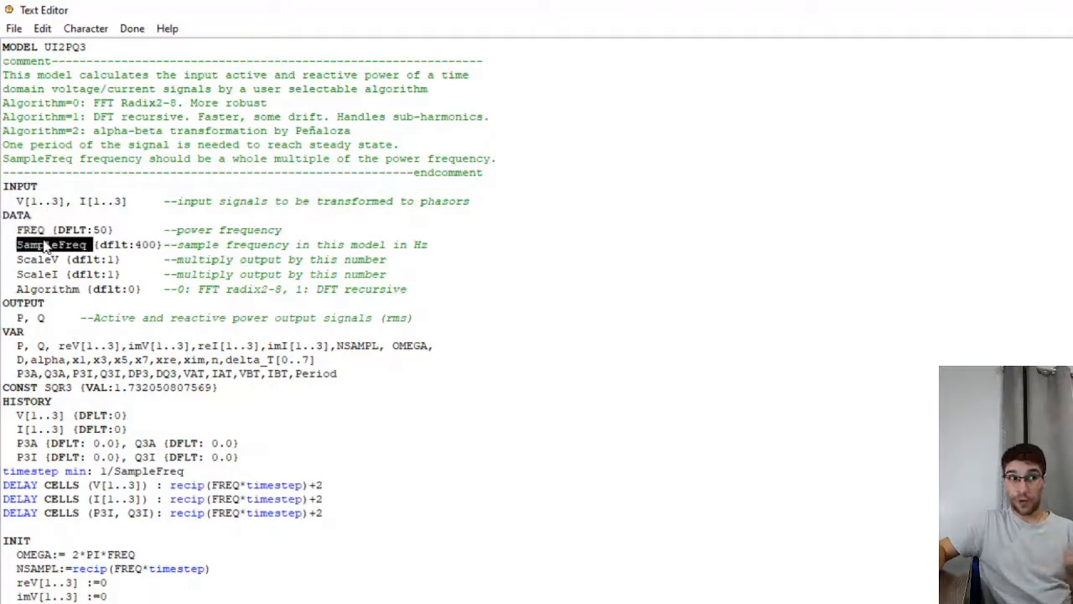
pyautogui.doubleClick(46, 259)
pyautogui.doubleClick(47, 274)
pyautogui.click(47, 289)
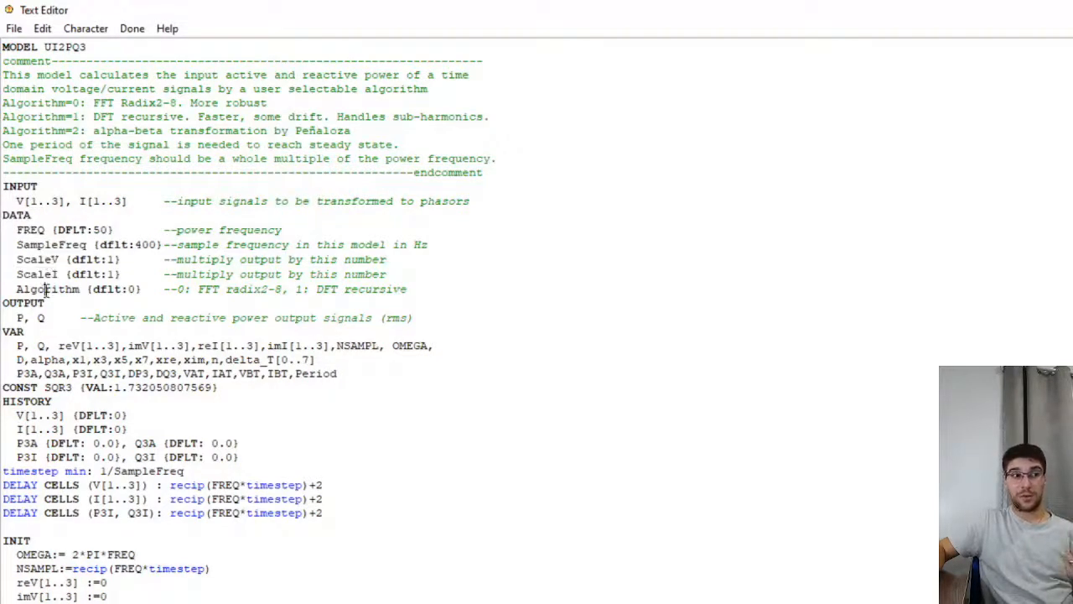
pyautogui.doubleClick(46, 288)
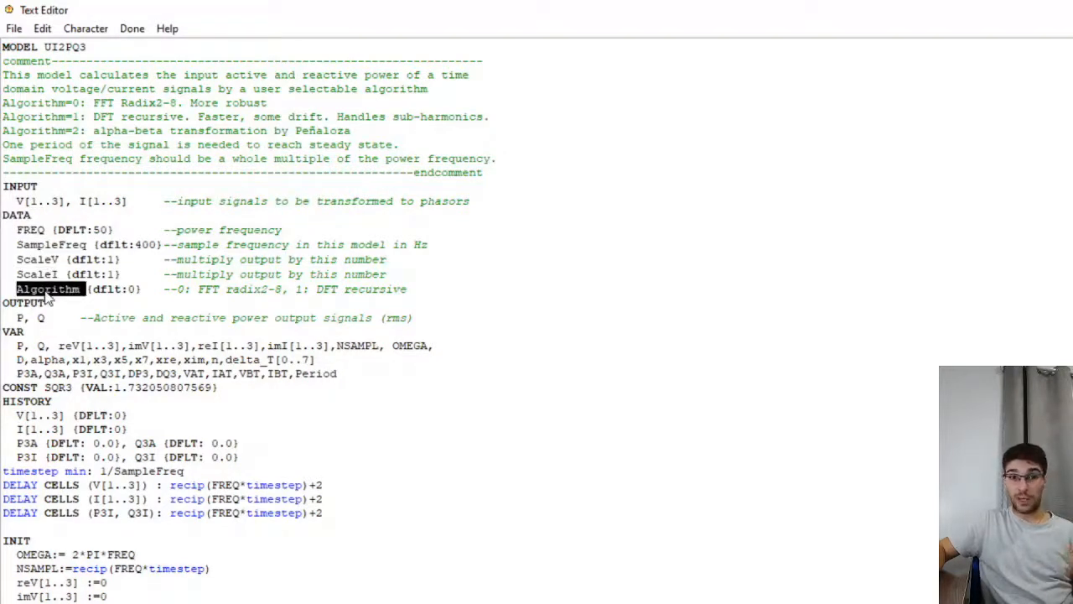
pyautogui.moveTo(18, 230); pyautogui.dragTo(122, 291)
pyautogui.click(46, 245)
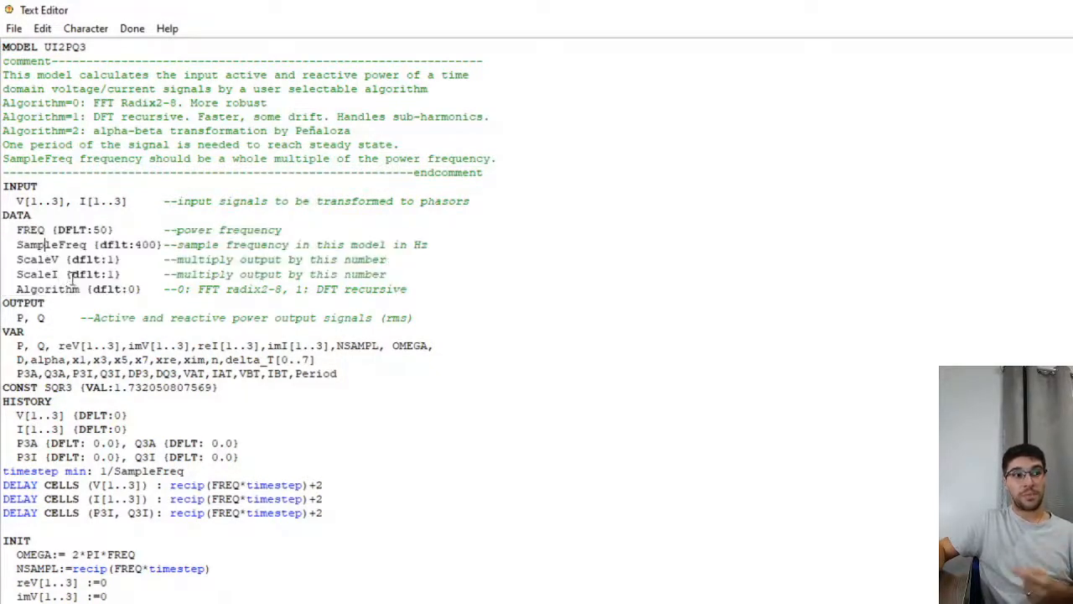
pyautogui.doubleClick(59, 231)
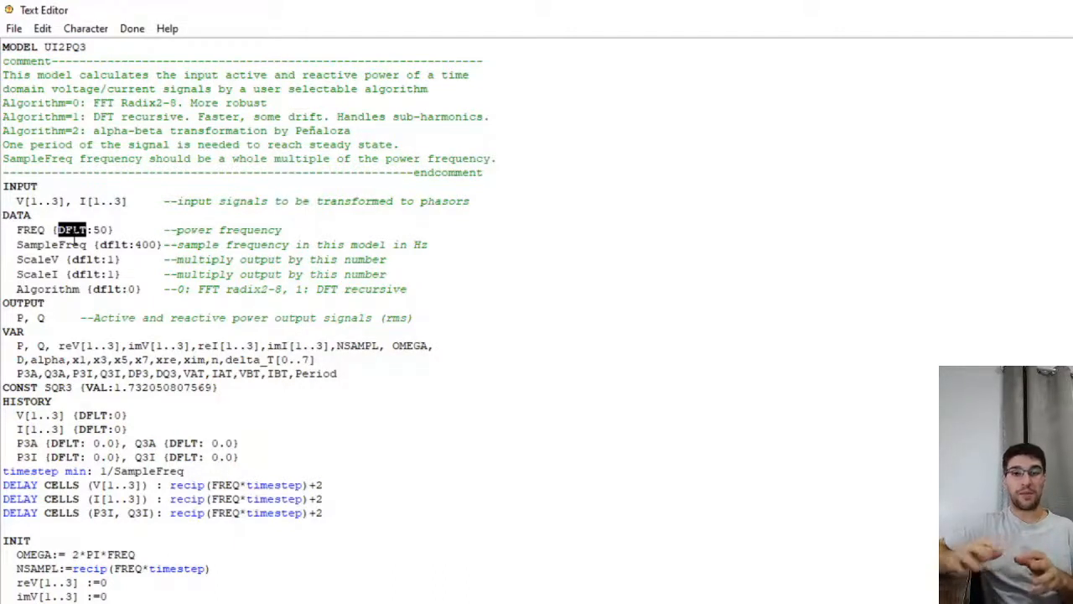
pyautogui.doubleClick(100, 230)
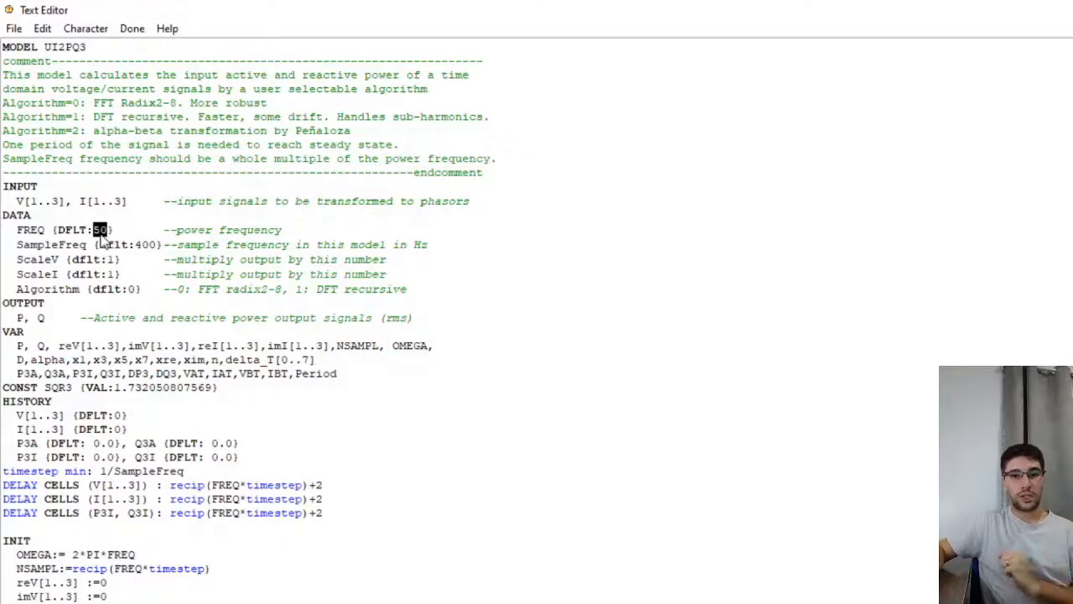
# Review the P and Q declarations in the OUTPUT section and read on through the variable and INIT sections
pyautogui.scroll(-1, 80, 245)
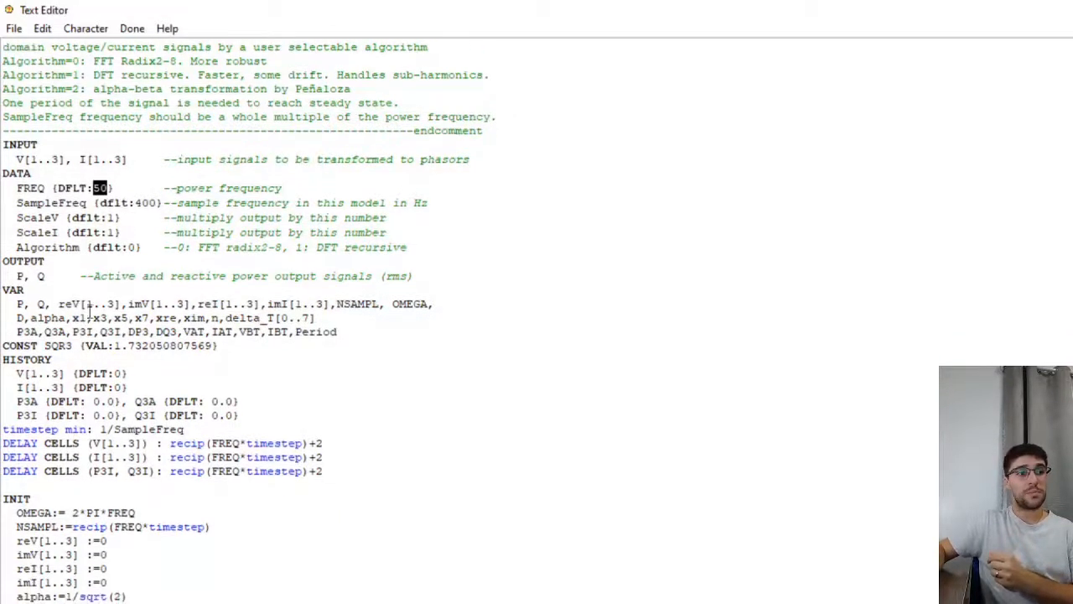
pyautogui.moveTo(4, 261); pyautogui.dragTo(65, 260)
pyautogui.click(17, 276)
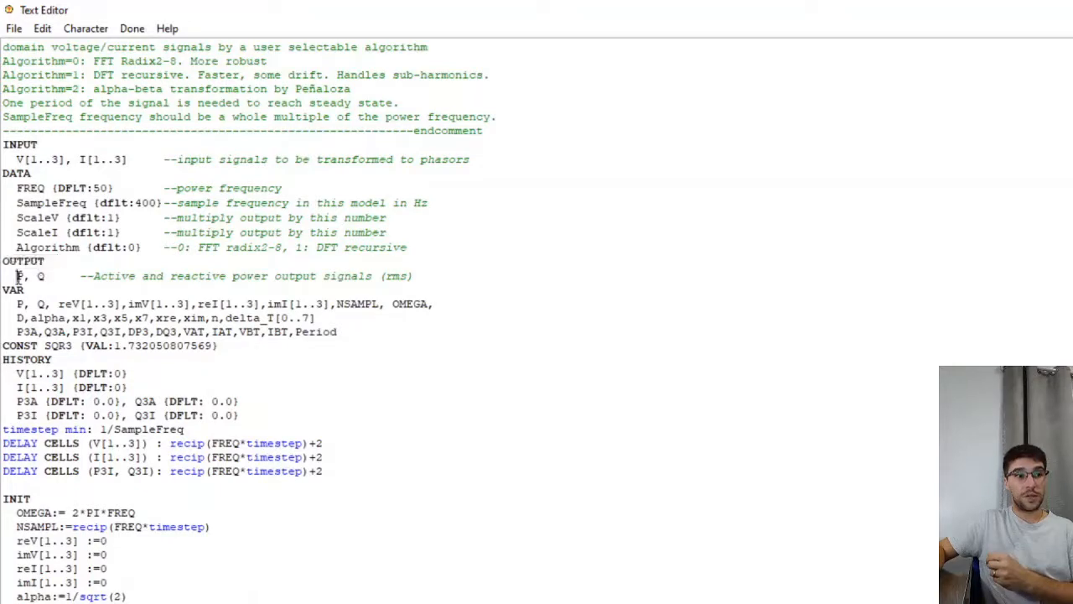
pyautogui.doubleClick(41, 276)
pyautogui.scroll(-3, 25, 340)
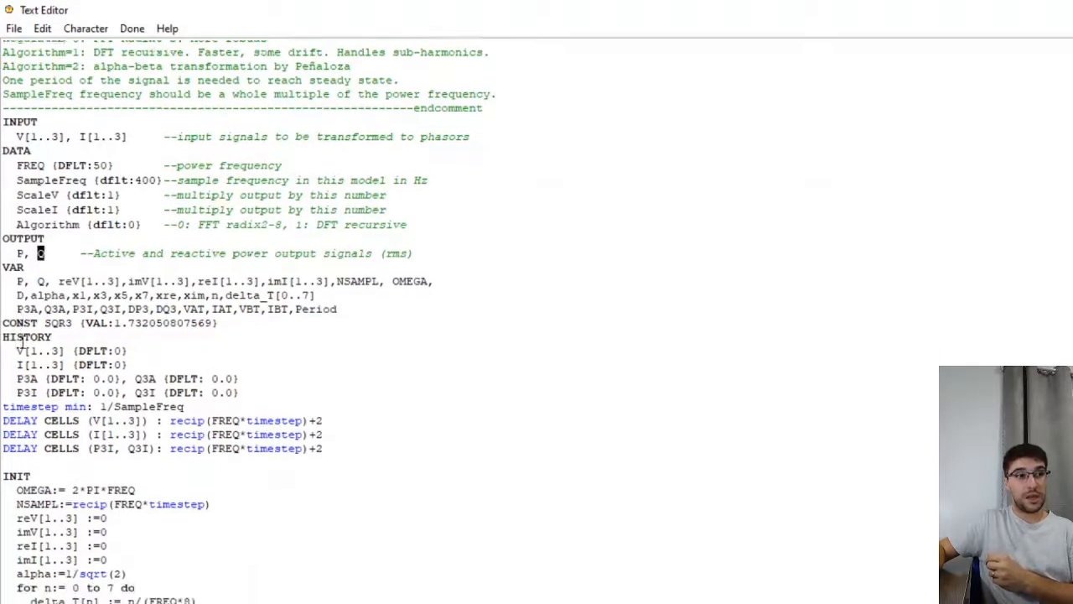
pyautogui.scroll(-7, 28, 201)
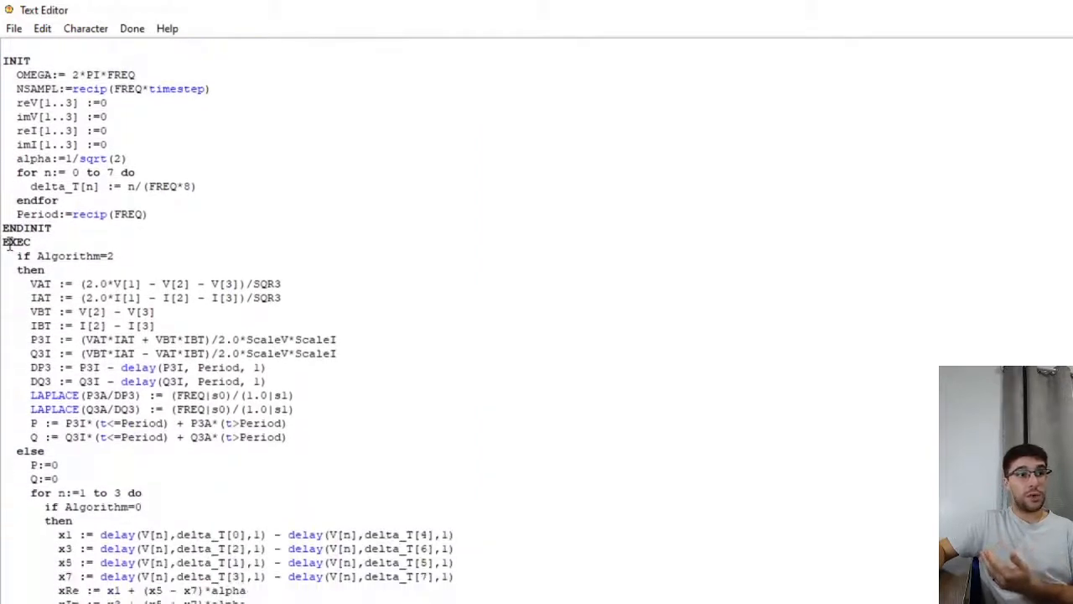
# Examine the EXEC section's calculation code, including its if and for blocks and LAPLACE statements, and return to the meter's attributes
pyautogui.doubleClick(12, 242)
pyautogui.scroll(-1, 8, 243)
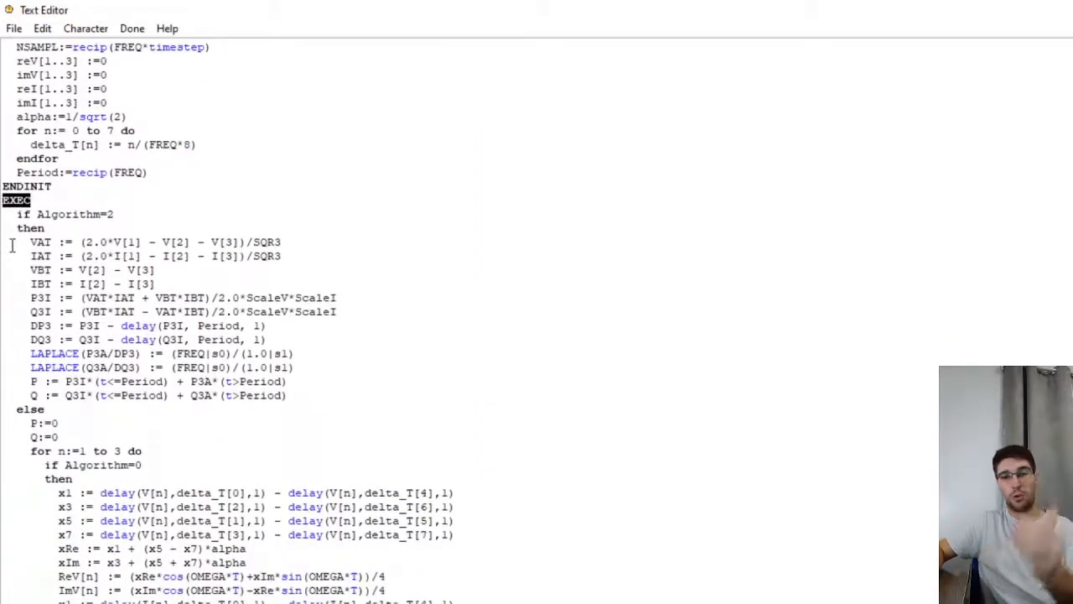
pyautogui.moveTo(11, 220); pyautogui.dragTo(190, 591)
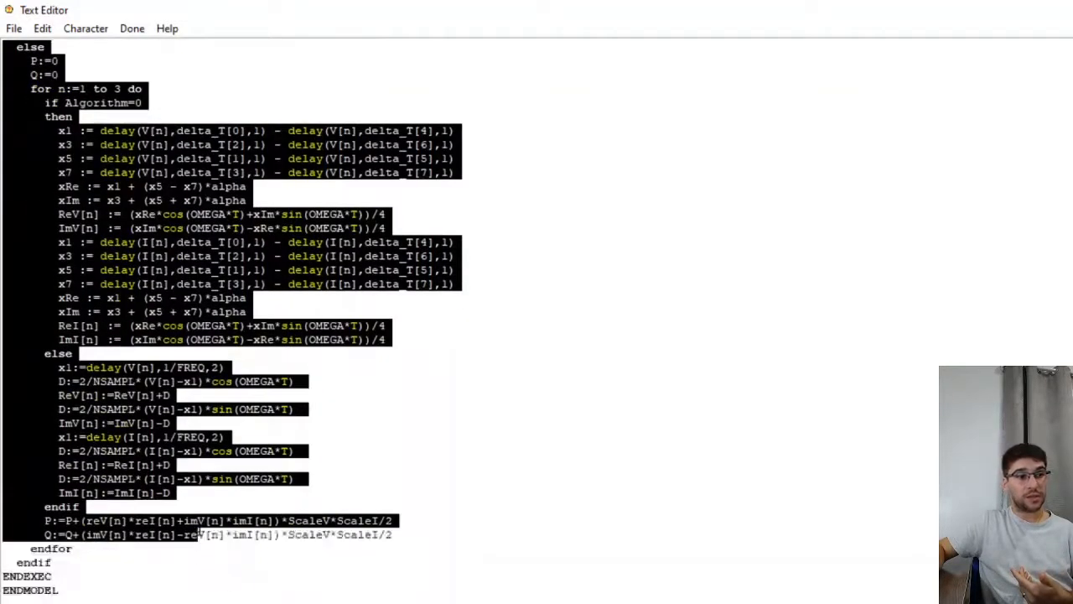
pyautogui.scroll(5, 96, 310)
pyautogui.scroll(3, 96, 310)
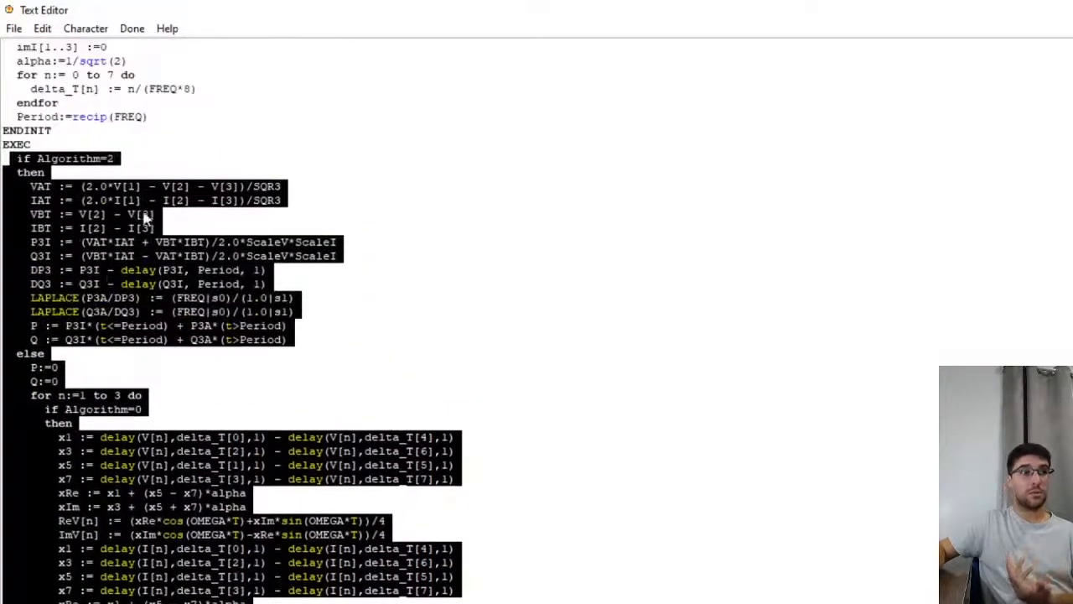
pyautogui.click(143, 215)
pyautogui.doubleClick(25, 158)
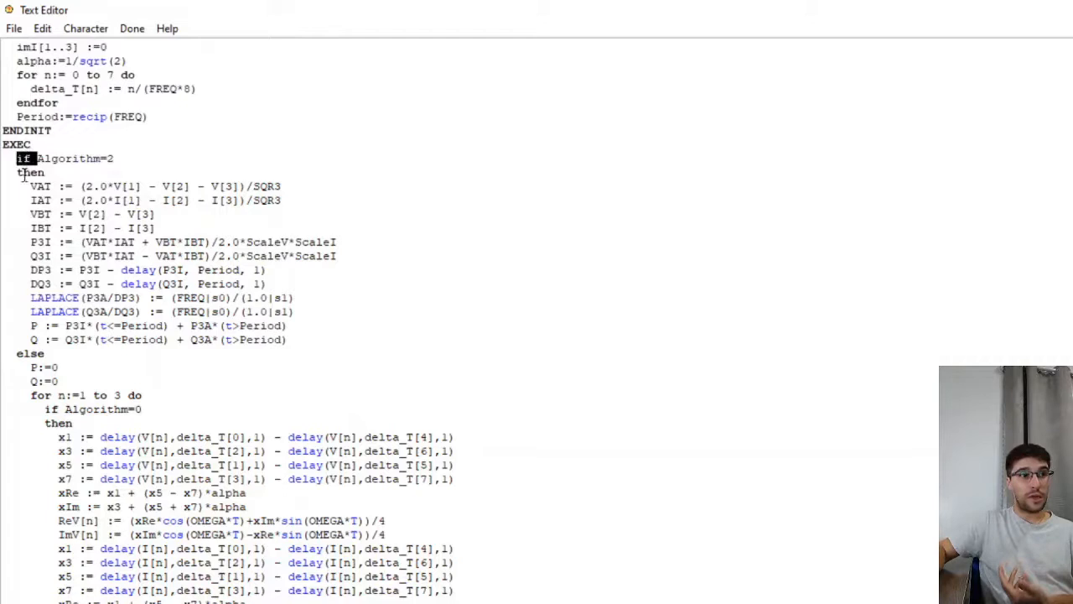
pyautogui.doubleClick(41, 395)
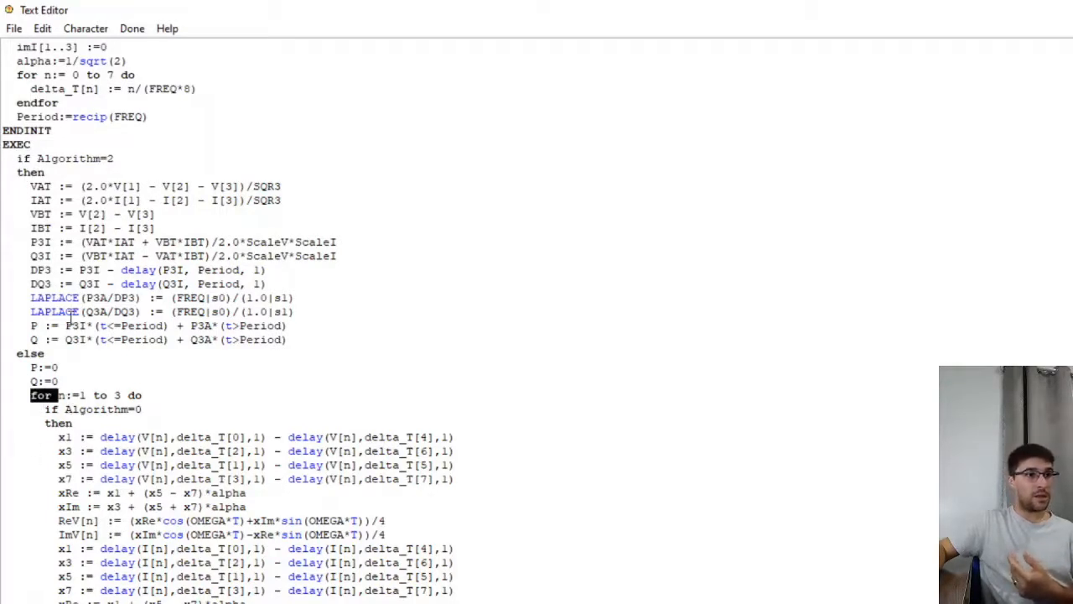
pyautogui.doubleClick(58, 299)
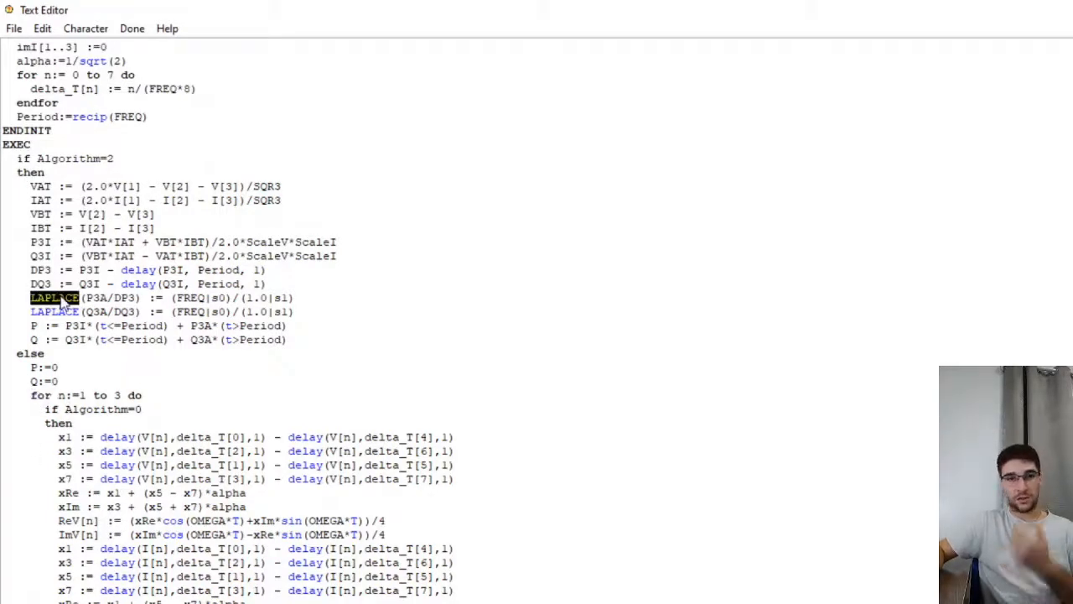
pyautogui.moveTo(294, 299); pyautogui.dragTo(30, 296)
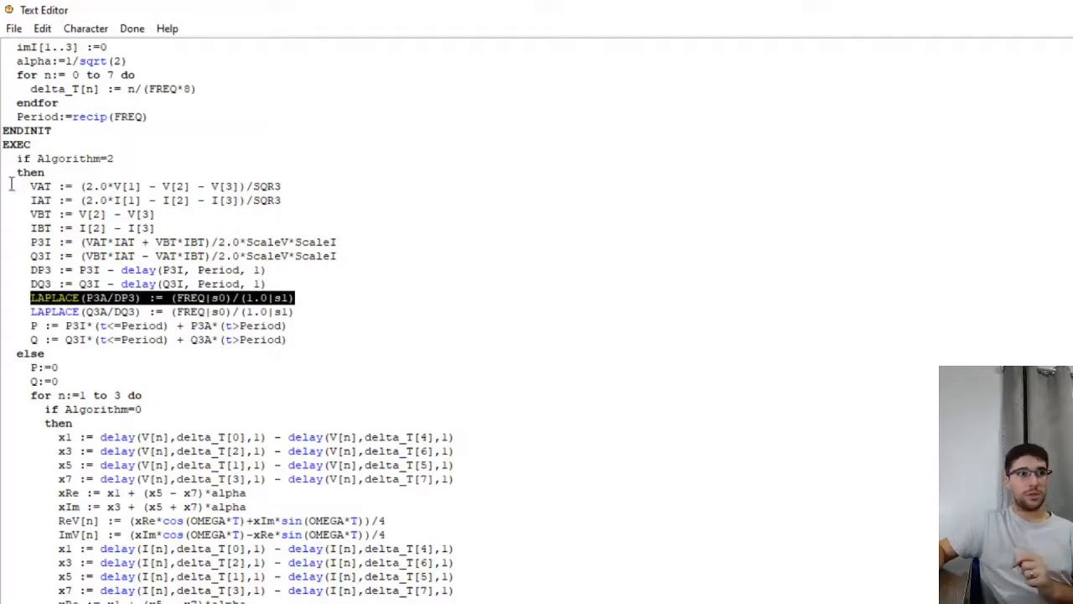
pyautogui.scroll(9, 146, 249)
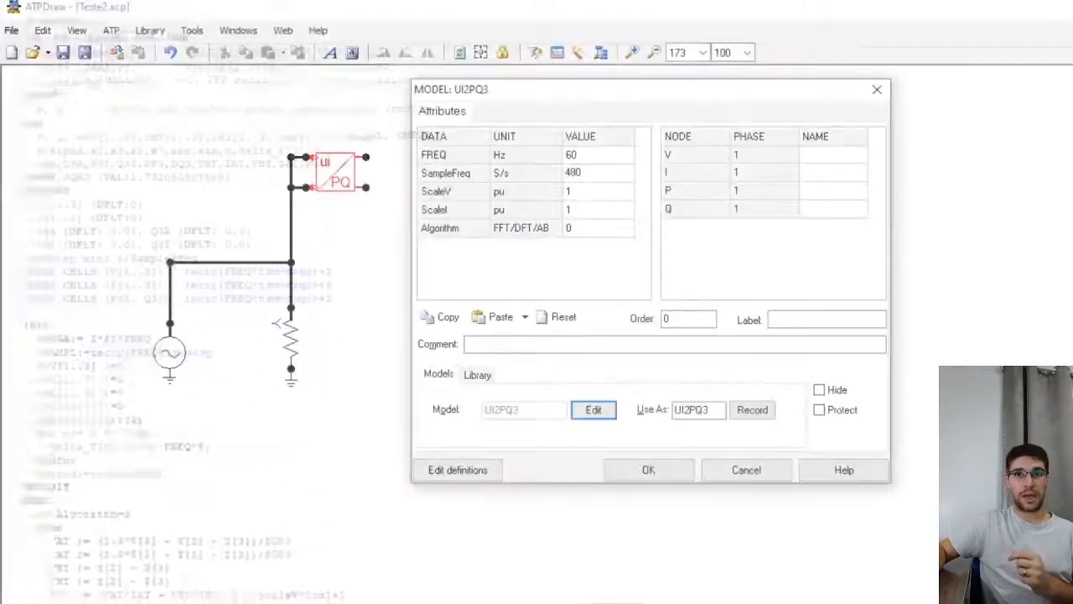
# Recheck the PQ meter's frequency and sample frequency entries and accept its attributes
pyautogui.click(616, 171)
pyautogui.click(603, 161)
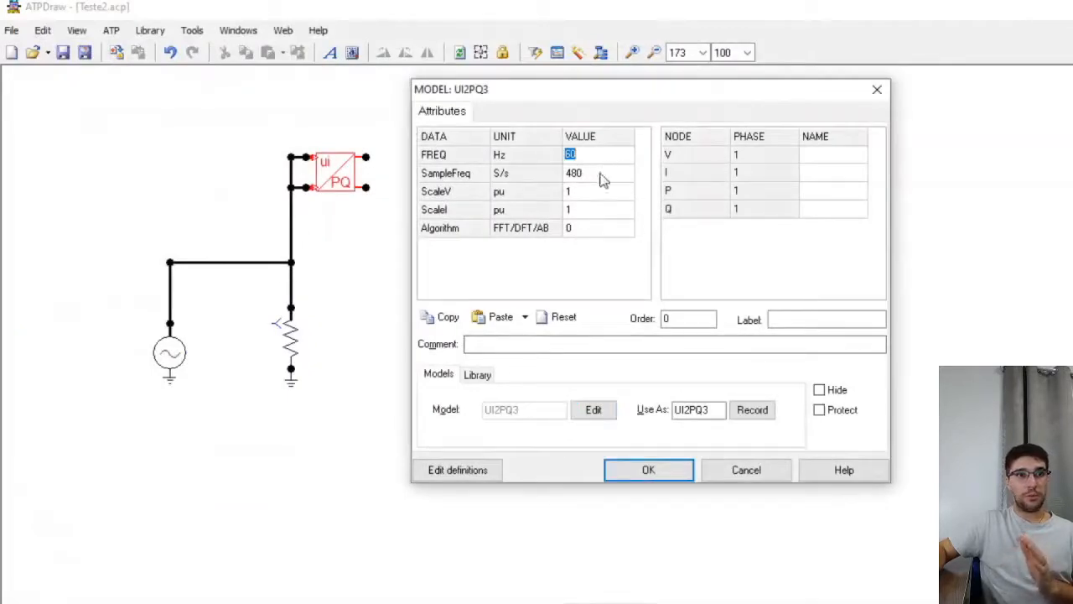
pyautogui.click(601, 174)
pyautogui.click(616, 471)
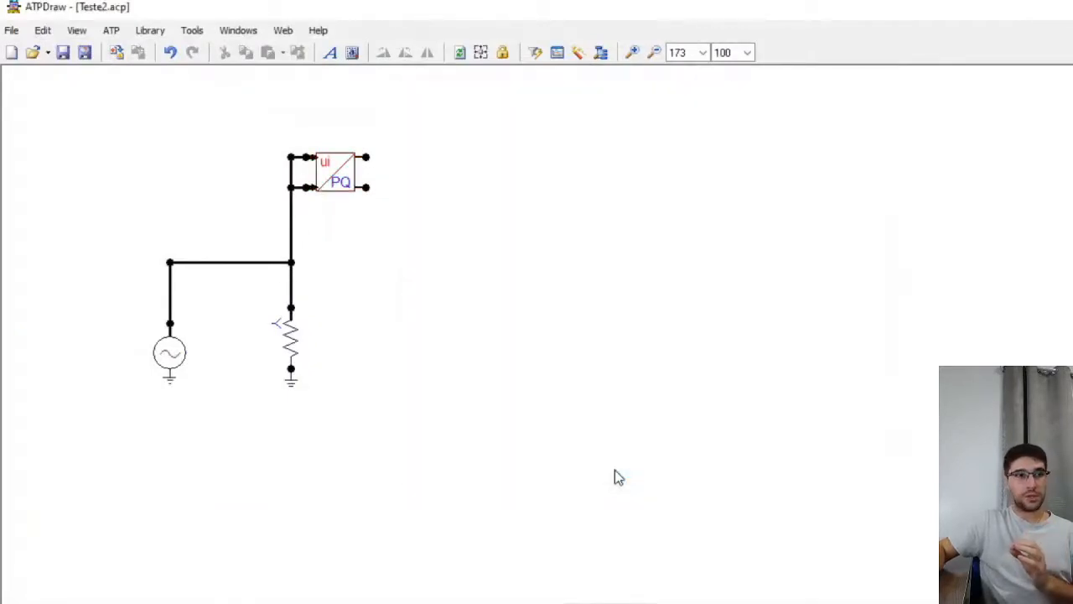
# Add a MODELS probe to the circuit above and to the right of the PQ meter
pyautogui.moveTo(355, 122); pyautogui.dragTo(404, 223)
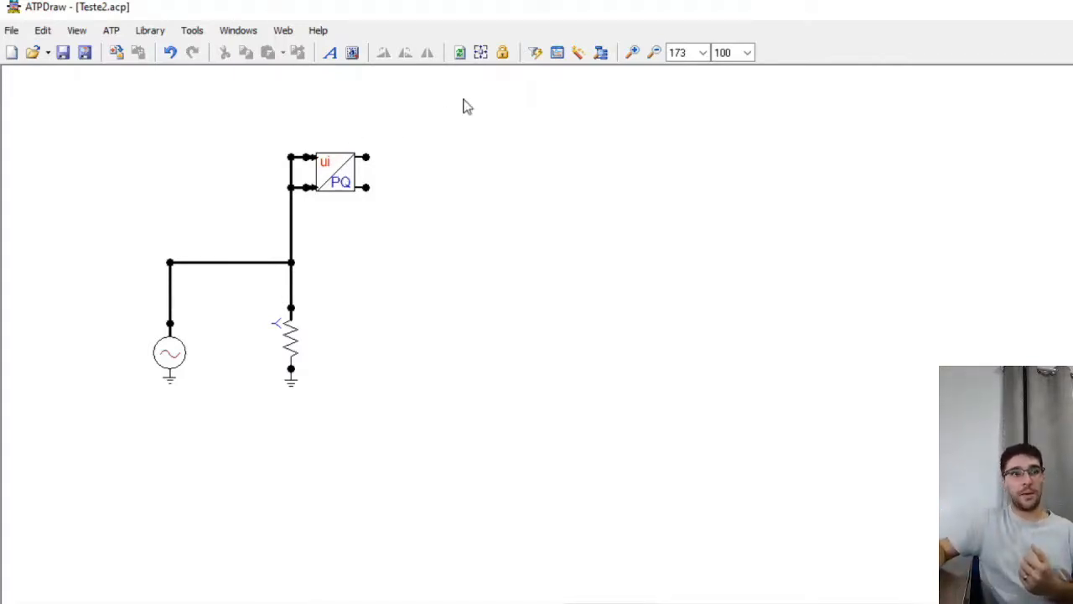
pyautogui.rightClick(423, 104)
pyautogui.moveTo(451, 119)
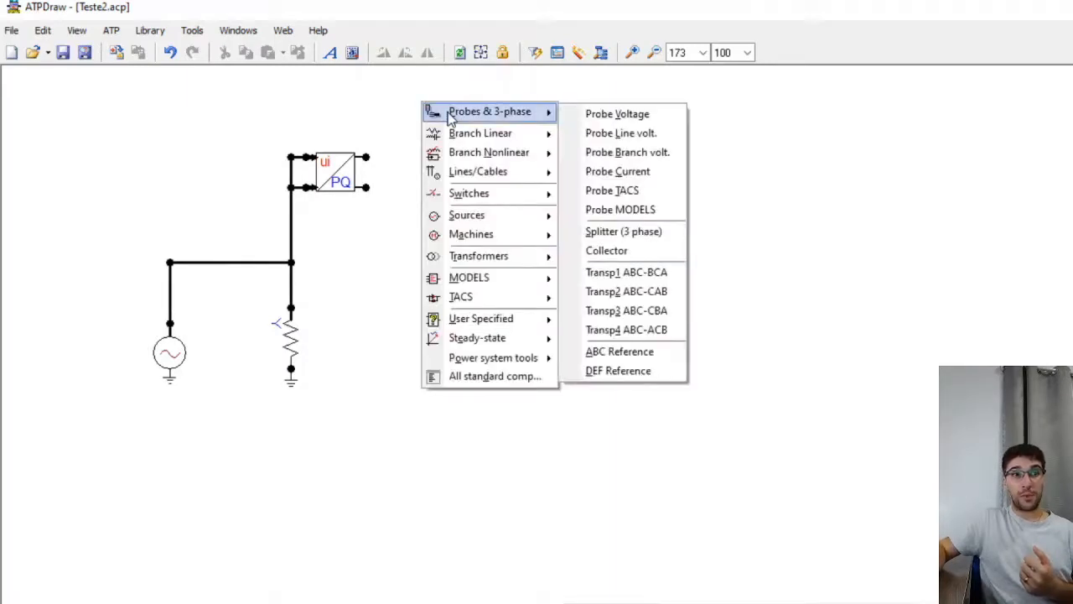
pyautogui.click(651, 210)
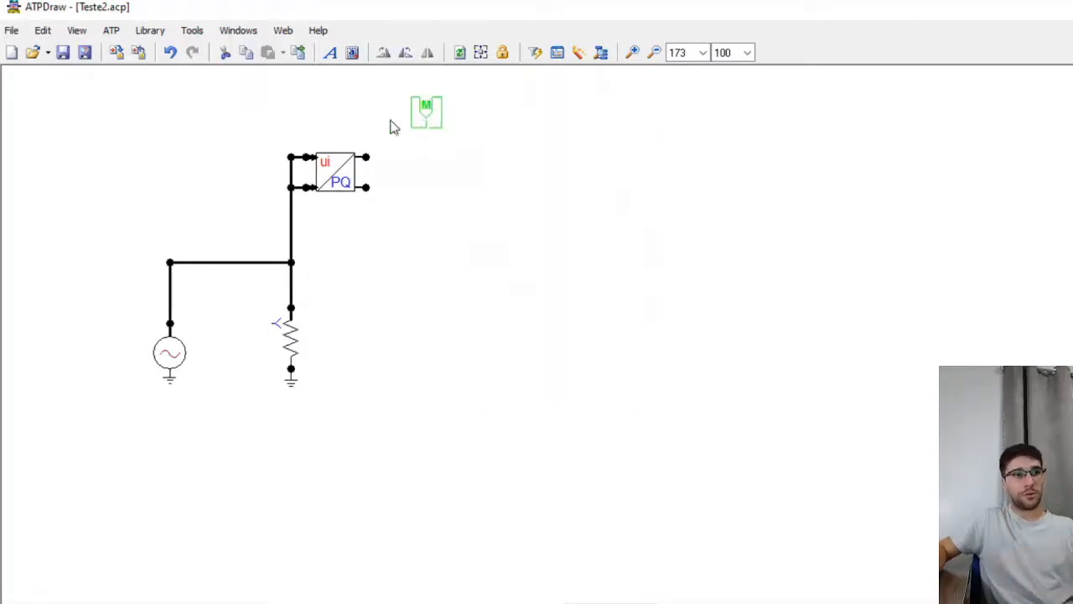
# Move the MODELS probe closer to the PQ meter and name the meter's P output node P, displaying its name on screen
pyautogui.moveTo(423, 115); pyautogui.dragTo(370, 125)
pyautogui.click(379, 175)
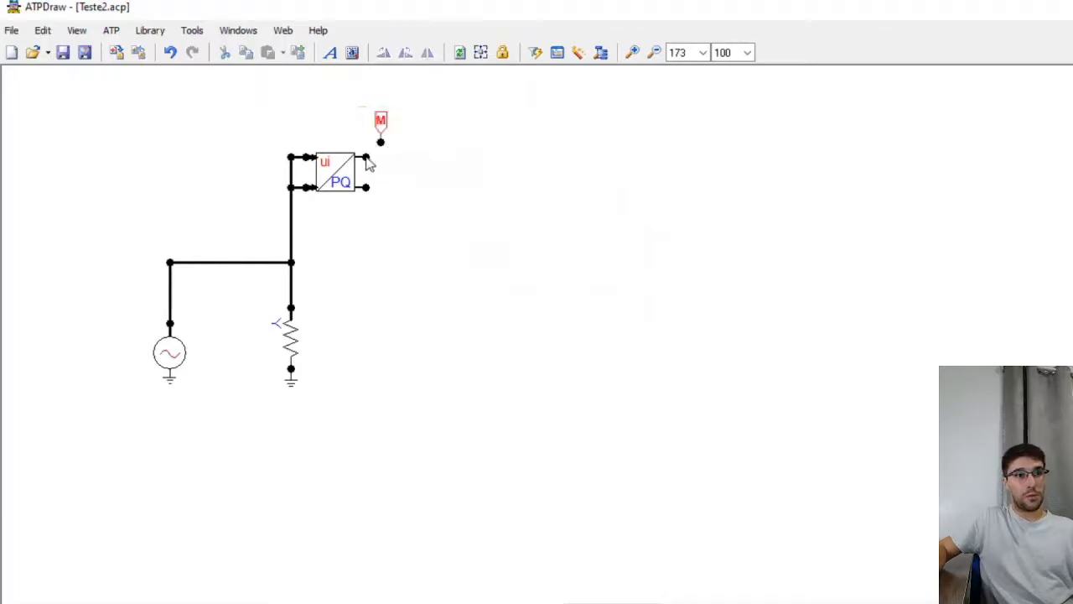
pyautogui.rightClick(366, 157)
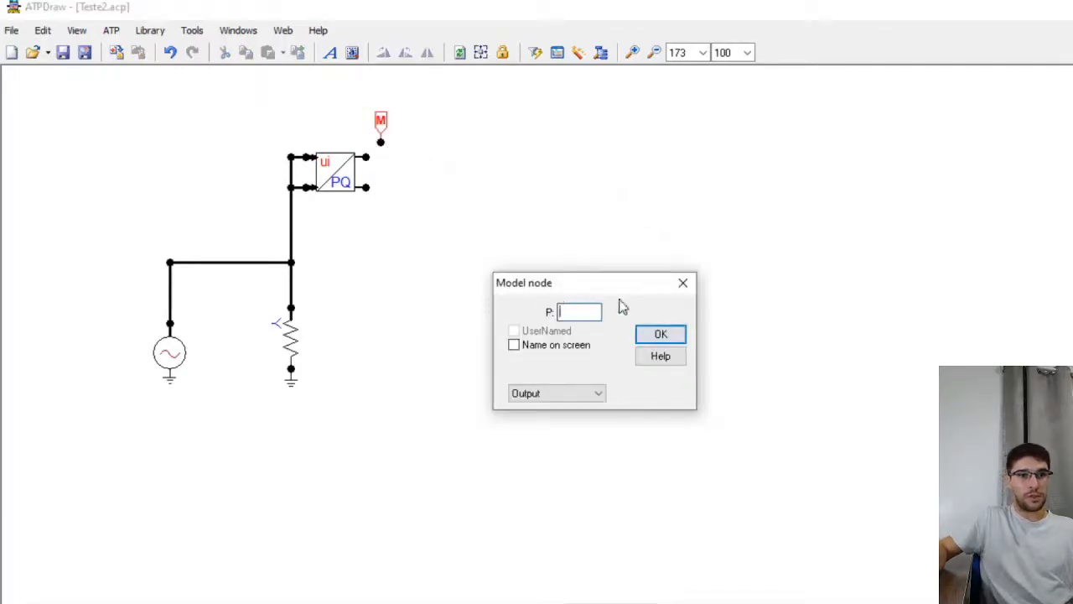
pyautogui.write('P')
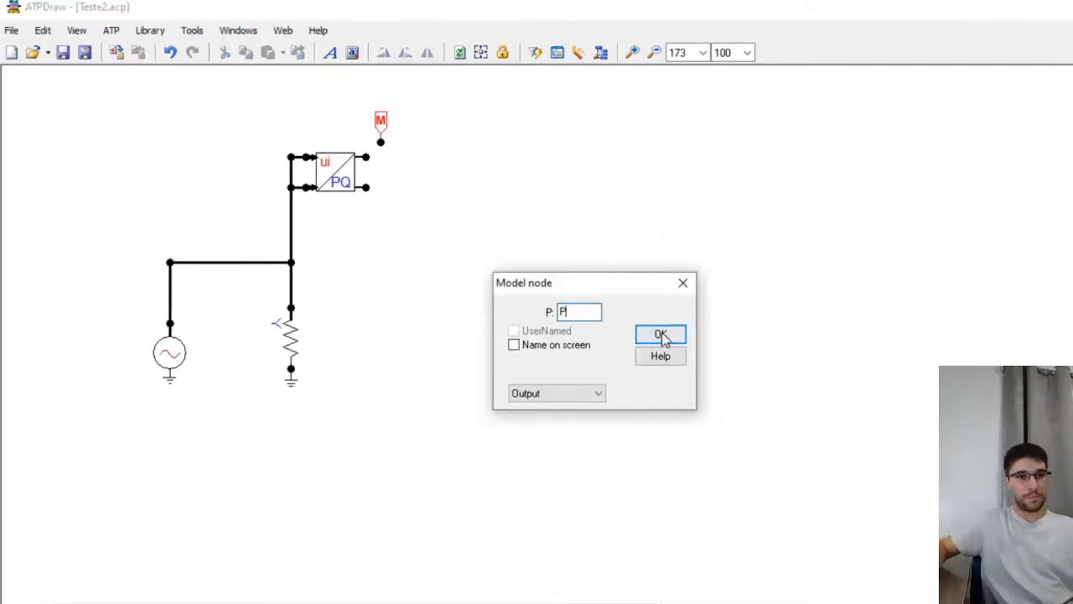
pyautogui.click(661, 334)
pyautogui.rightClick(370, 160)
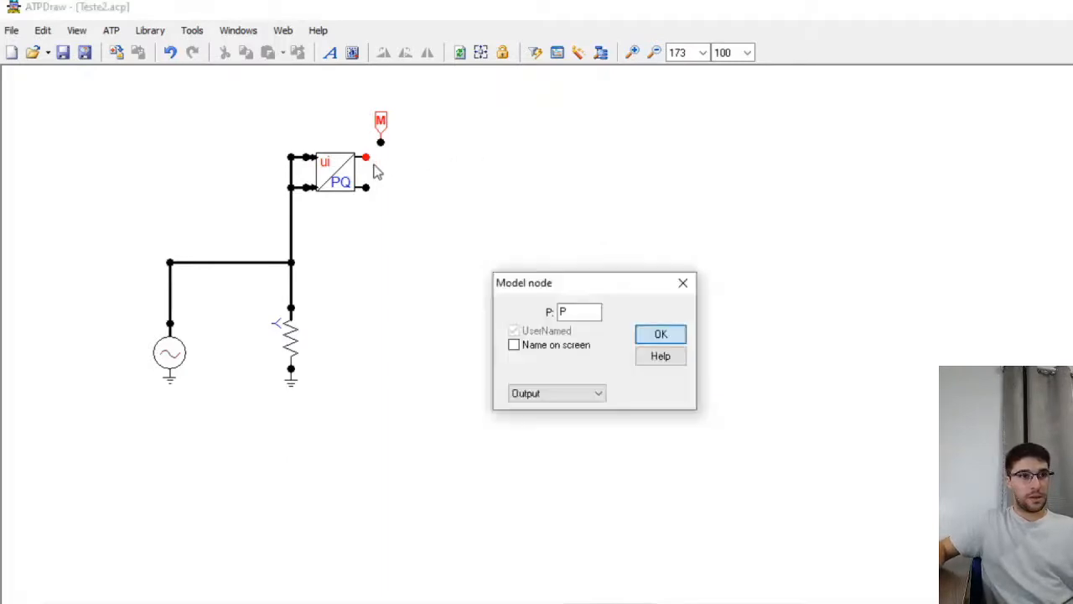
pyautogui.click(547, 346)
pyautogui.click(642, 335)
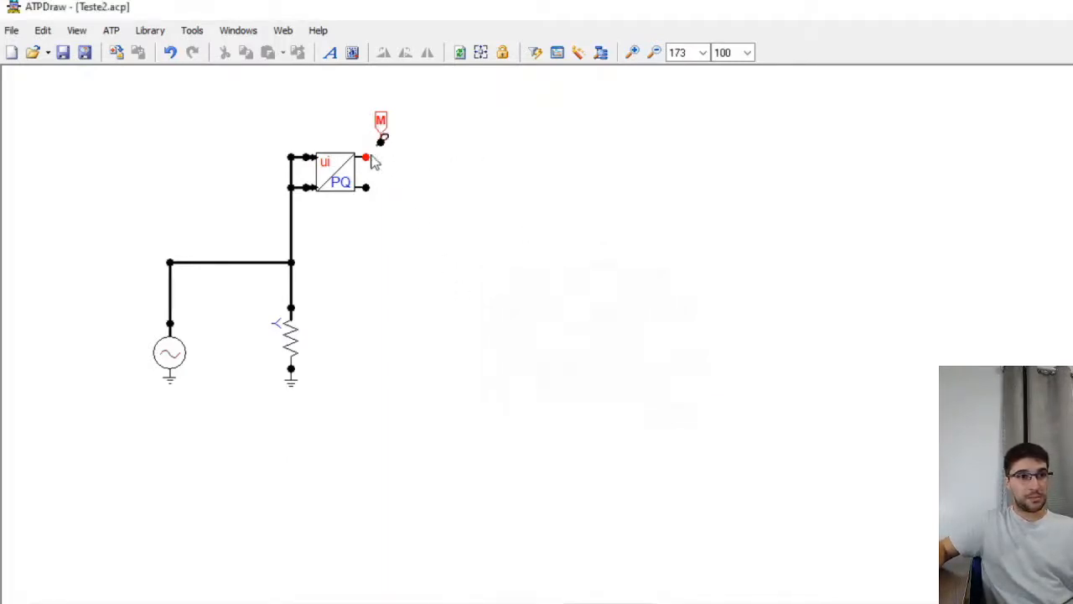
# Move the rotated probe clear of the meter's outputs and name the Q output node Q, displaying its name on screen
pyautogui.moveTo(379, 122); pyautogui.dragTo(445, 168)
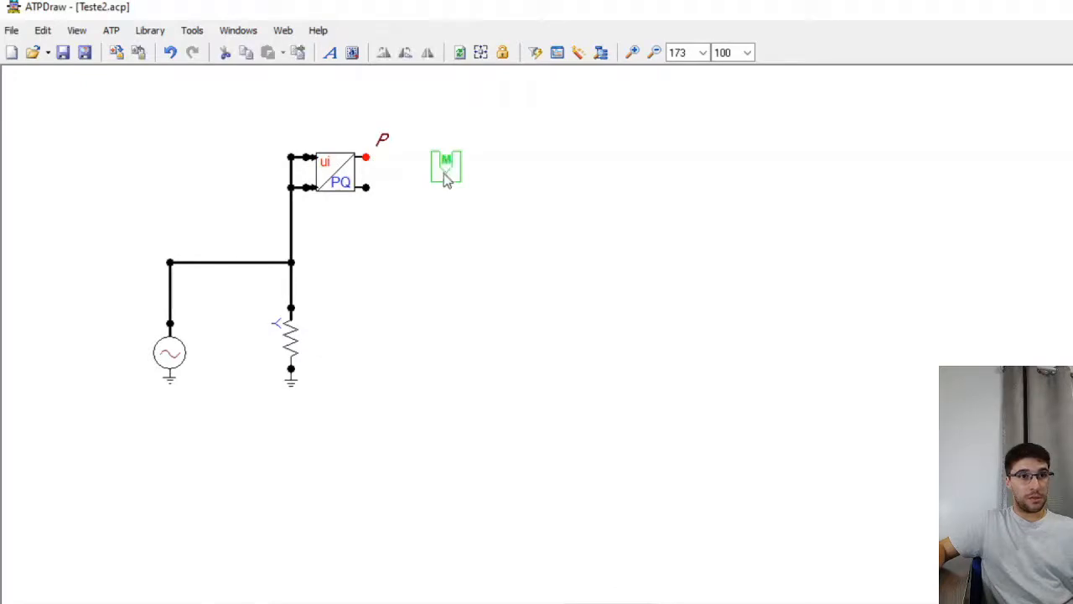
pyautogui.rightClick(445, 173)
pyautogui.click(366, 188)
pyautogui.rightClick(367, 188)
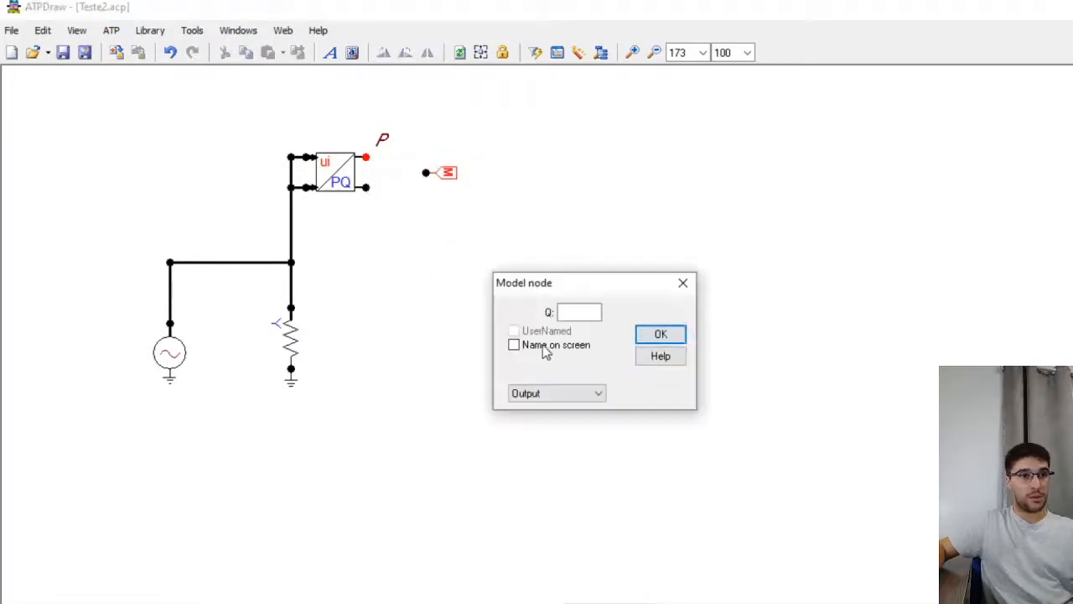
pyautogui.click(513, 345)
pyautogui.click(584, 312)
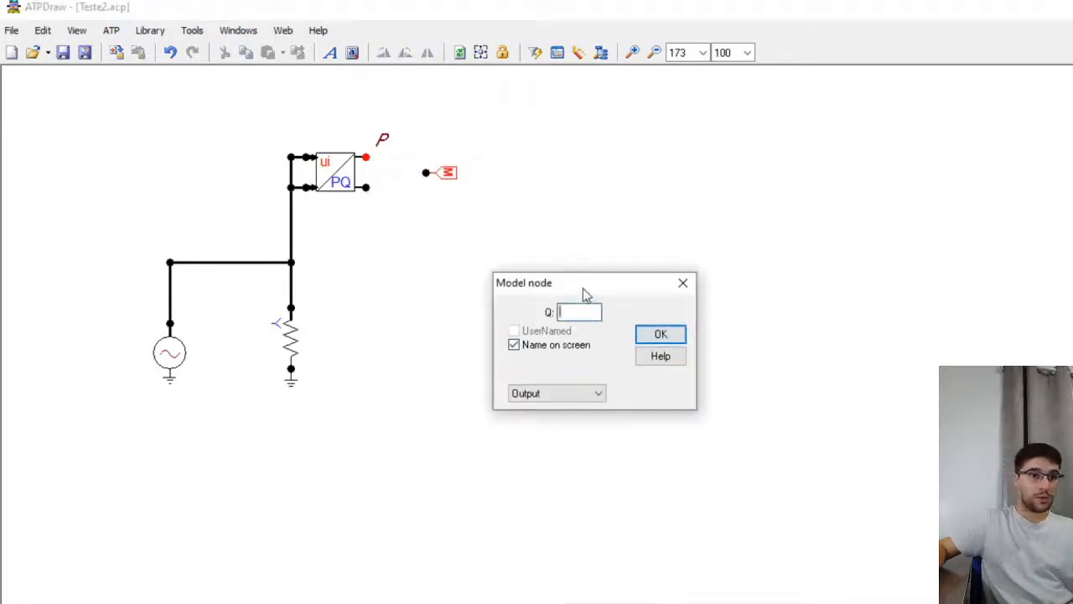
pyautogui.write('Q')
pyautogui.click(661, 333)
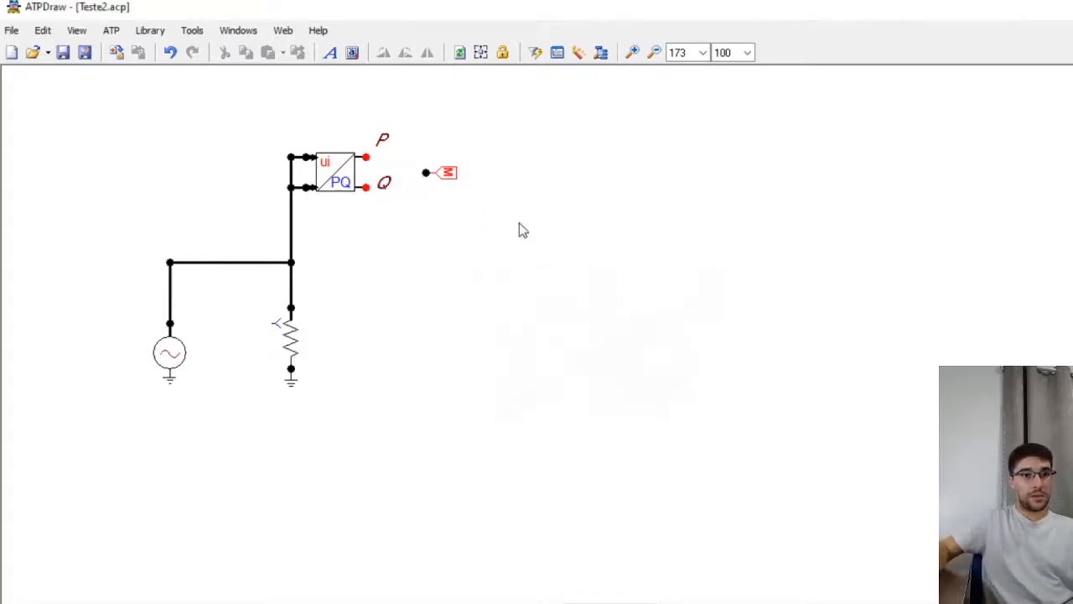
# Attach the MODELS probe and a copy of it to the meter's P and Q outputs, accepting the P probe's attributes with one phase
pyautogui.moveTo(442, 172); pyautogui.dragTo(383, 189)
pyautogui.hotkey('ctrl', 'c')
pyautogui.hotkey('ctrl', 'v')
pyautogui.click(385, 194)
pyautogui.doubleClick(392, 157)
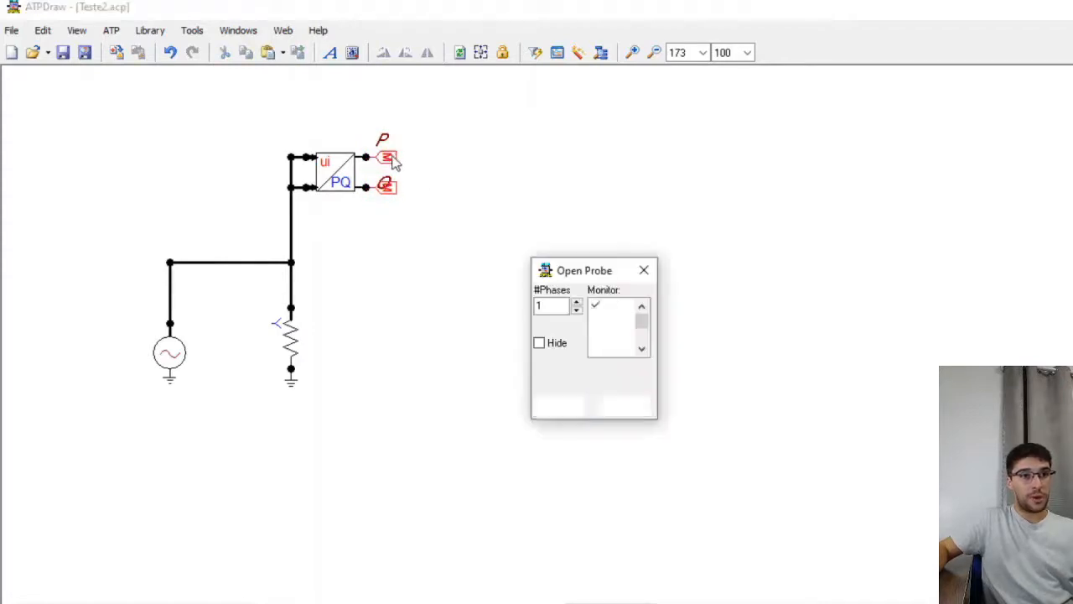
pyautogui.click(552, 407)
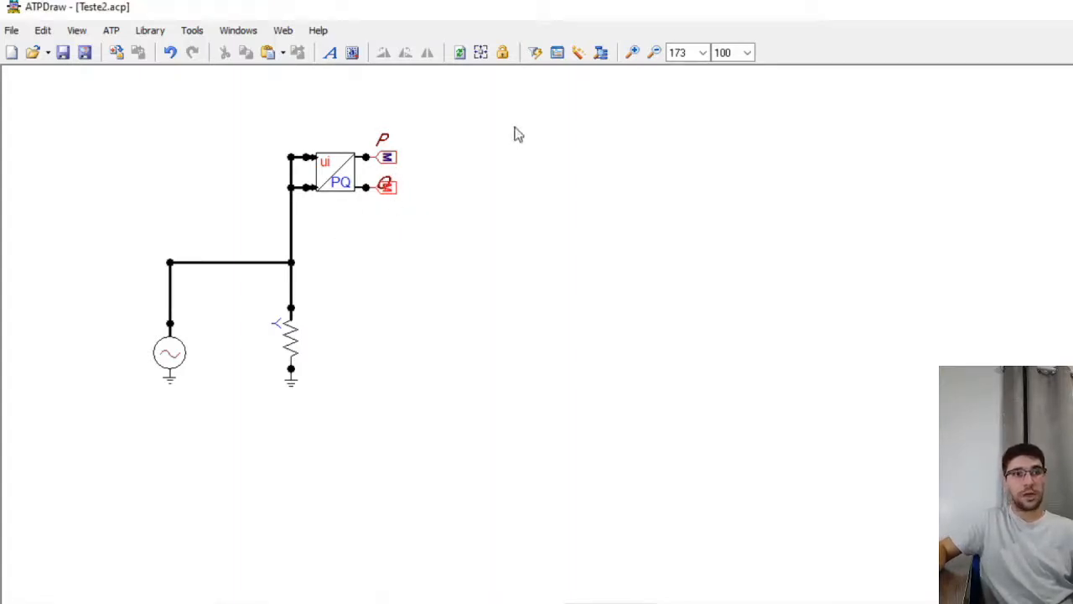
# Run the ATP simulation and maximize its output window to show the full termination report
pyautogui.click(533, 62)
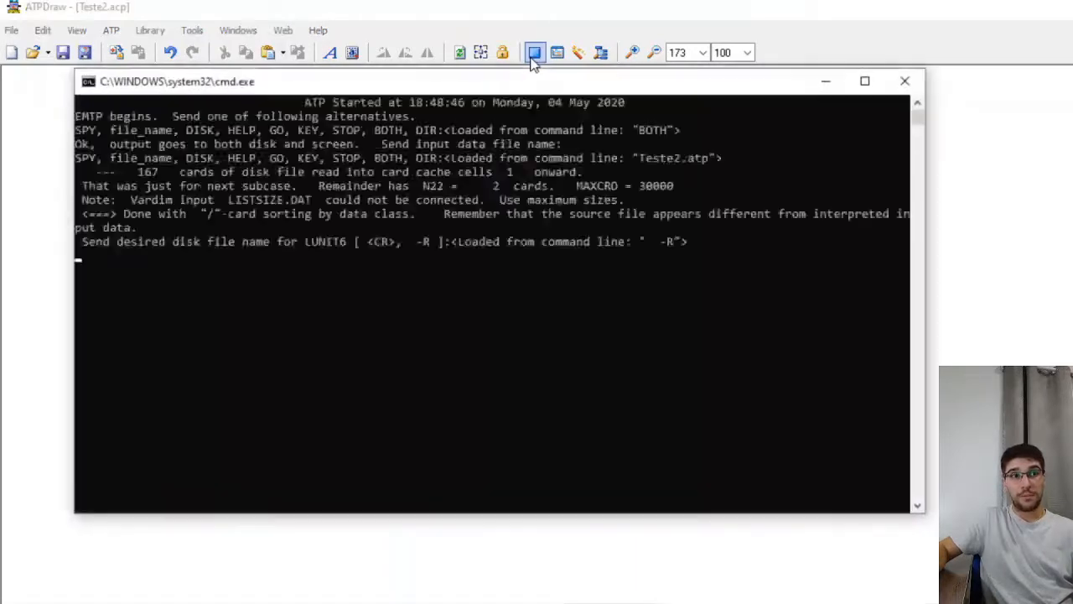
pyautogui.doubleClick(390, 81)
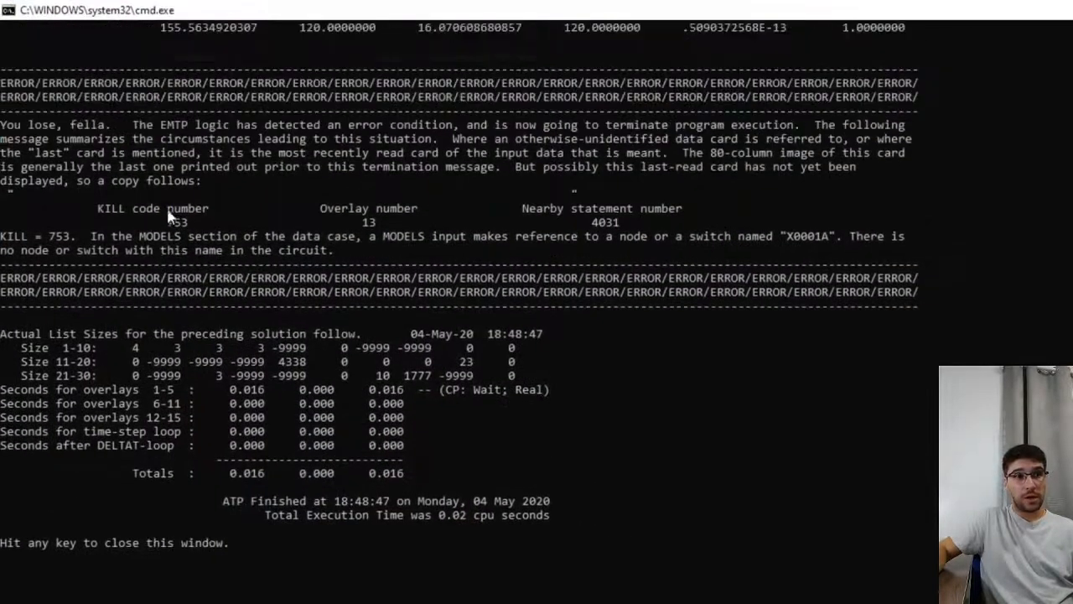
pyautogui.scroll(1, 276, 226)
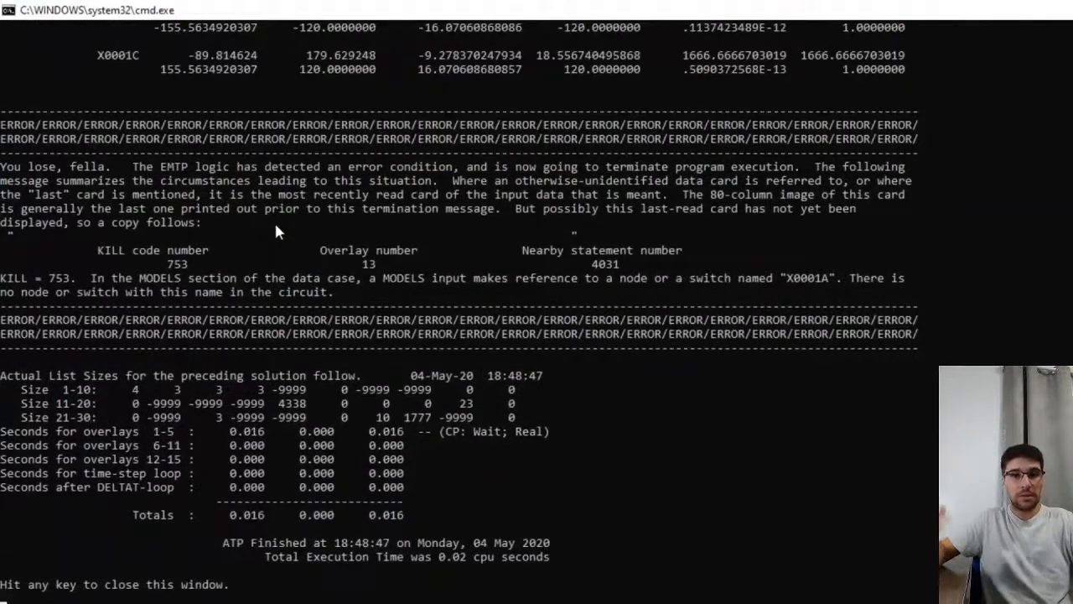
# Read the termination message, checking the KILL code number and its explanation of the MODELS input reference
pyautogui.moveTo(22, 168); pyautogui.dragTo(156, 171)
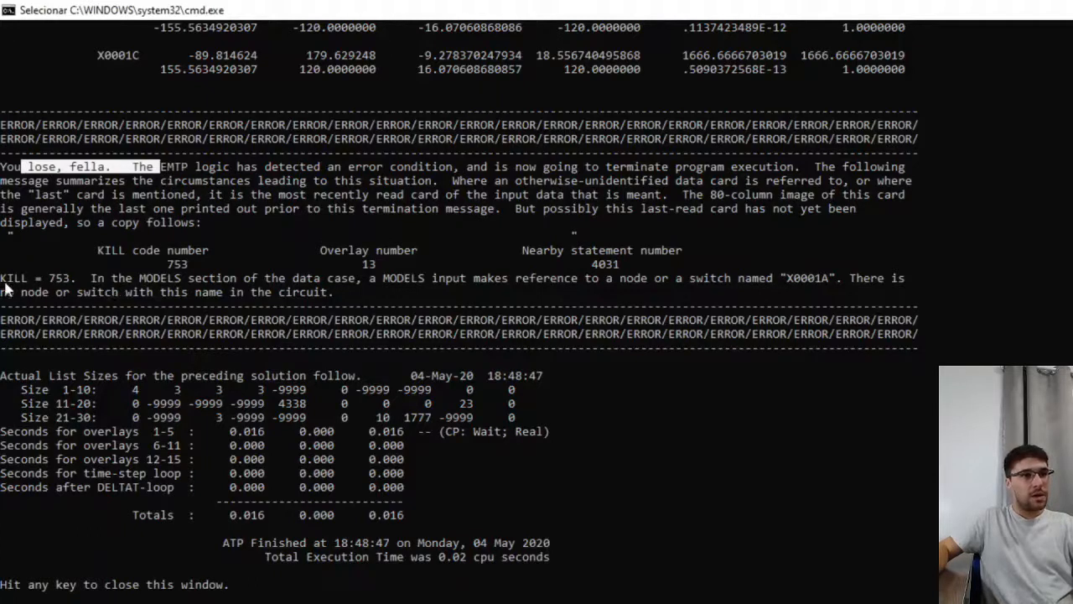
pyautogui.doubleClick(176, 266)
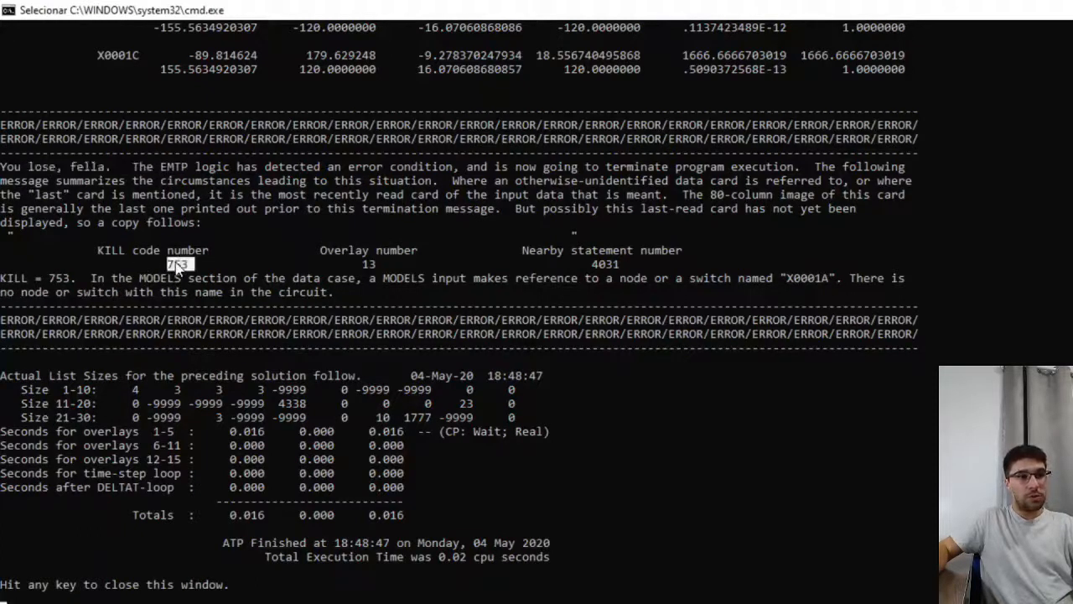
pyautogui.doubleClick(66, 277)
pyautogui.click(98, 278)
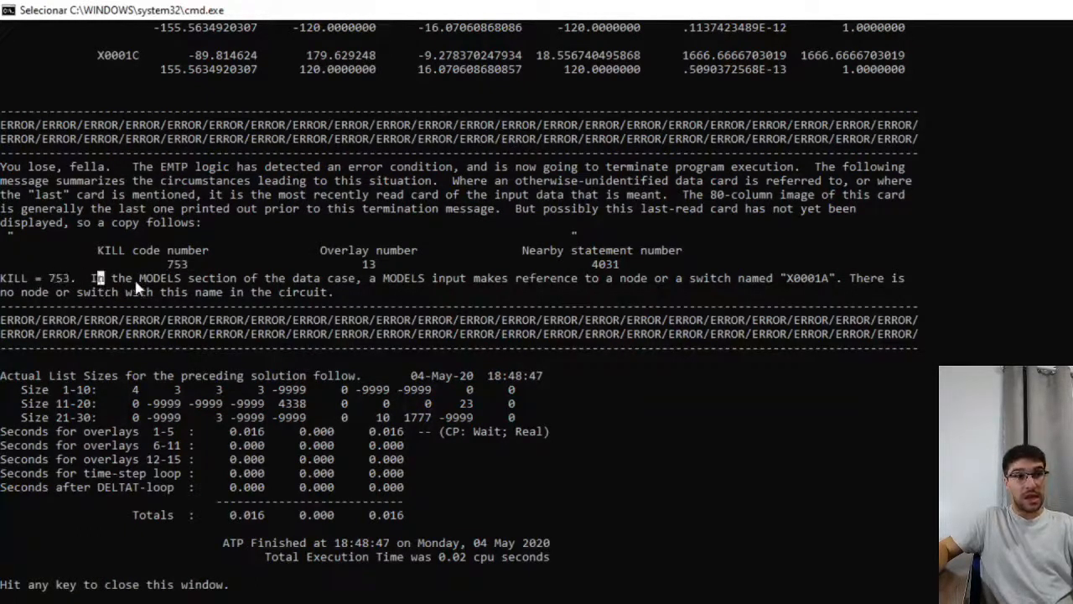
pyautogui.doubleClick(157, 278)
pyautogui.moveTo(351, 278); pyautogui.dragTo(274, 277)
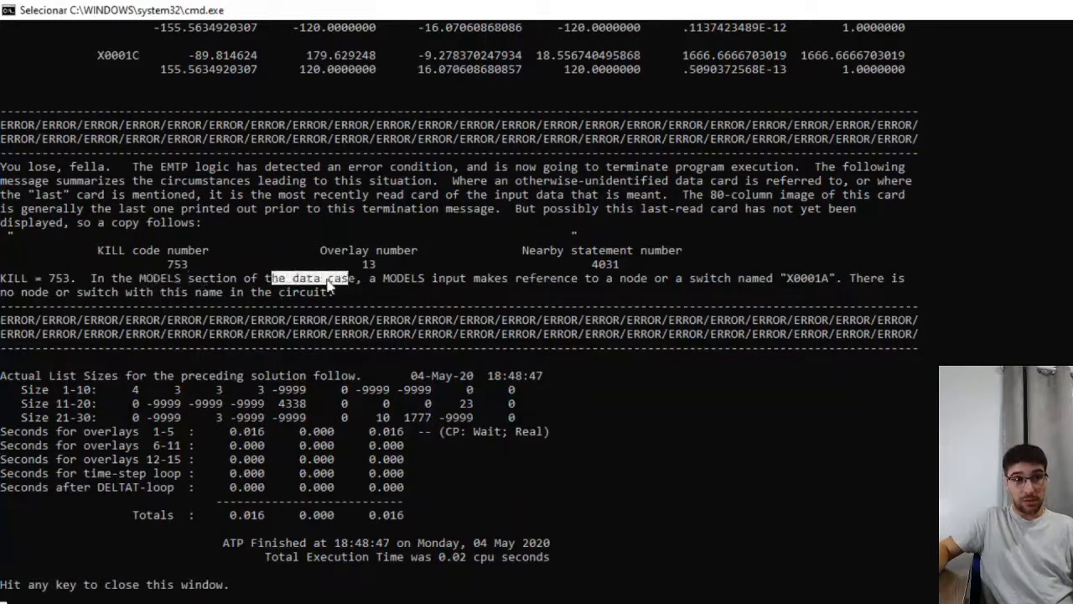
pyautogui.click(364, 277)
pyautogui.moveTo(421, 285); pyautogui.dragTo(817, 282)
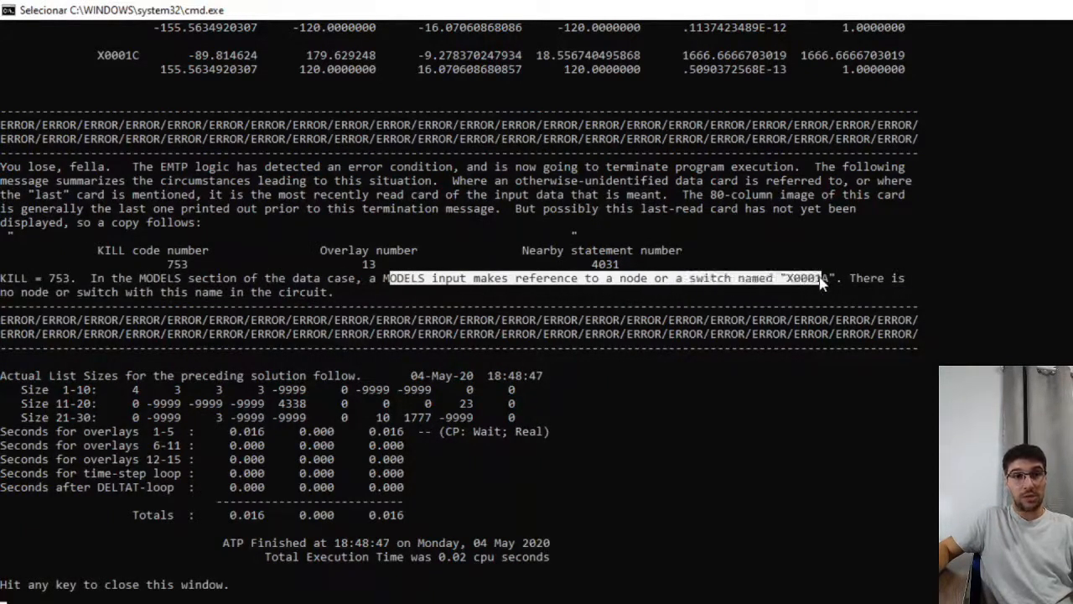
pyautogui.click(818, 282)
pyautogui.moveTo(20, 294); pyautogui.dragTo(342, 293)
pyautogui.click(350, 293)
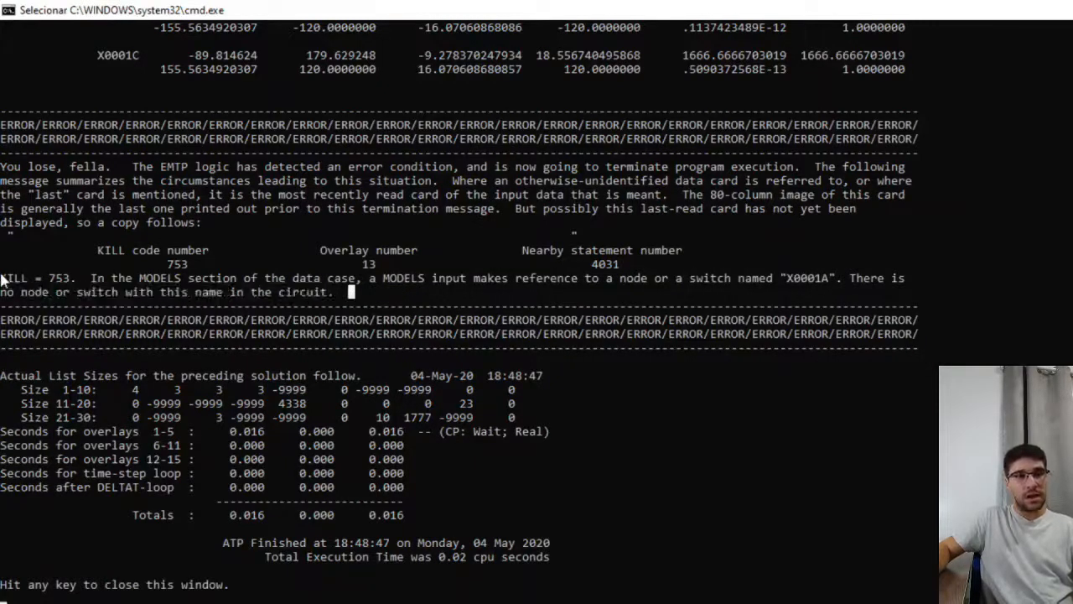
# Reread the KILL explanation, focusing on the node or switch reference, and close the simulation output window
pyautogui.moveTo(3, 281); pyautogui.dragTo(356, 294)
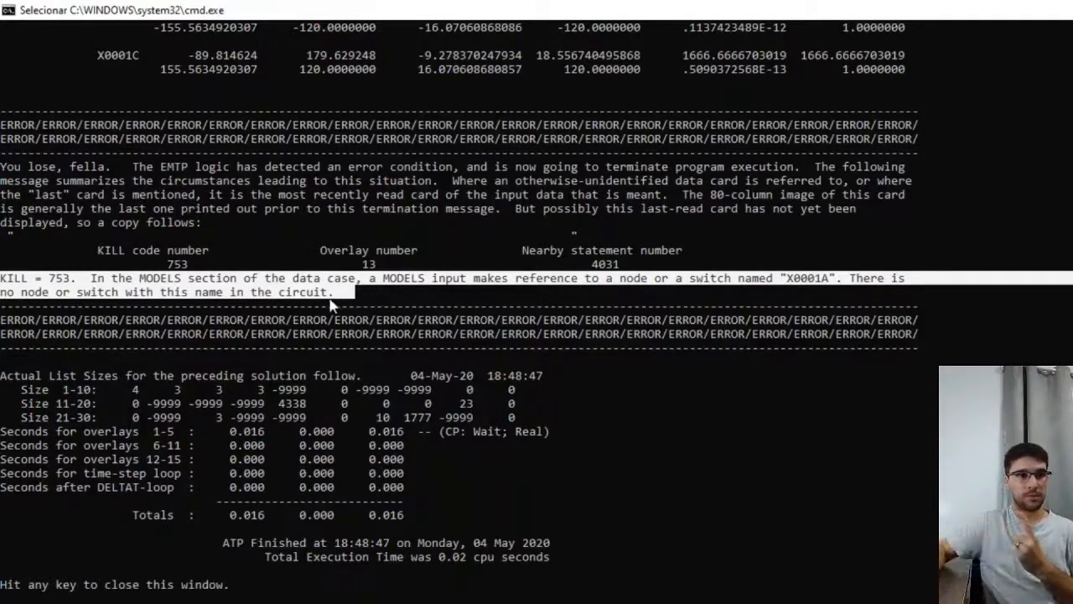
pyautogui.click(256, 293)
pyautogui.moveTo(111, 279); pyautogui.dragTo(701, 282)
pyautogui.click(444, 282)
pyautogui.moveTo(790, 280); pyautogui.dragTo(762, 283)
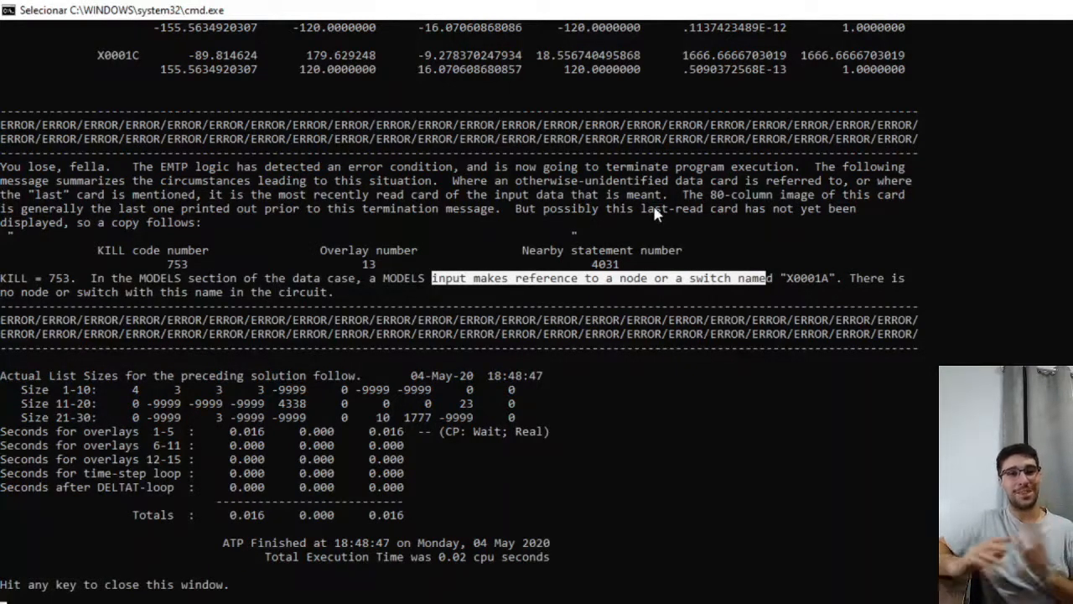
pyautogui.click(509, 285)
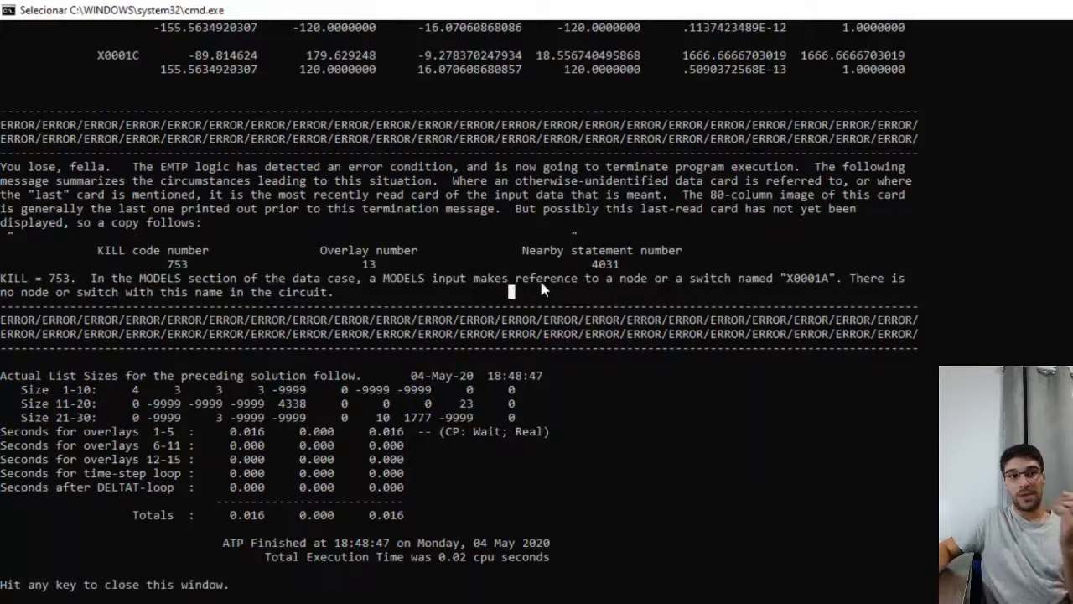
pyautogui.moveTo(575, 277); pyautogui.dragTo(824, 283)
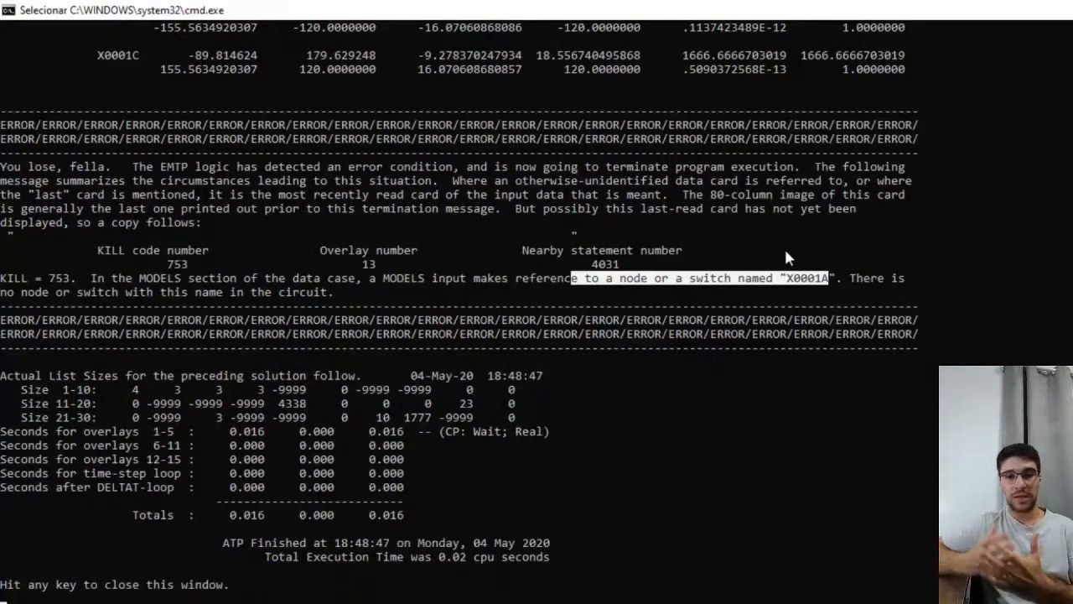
pyautogui.click(1060, 8)
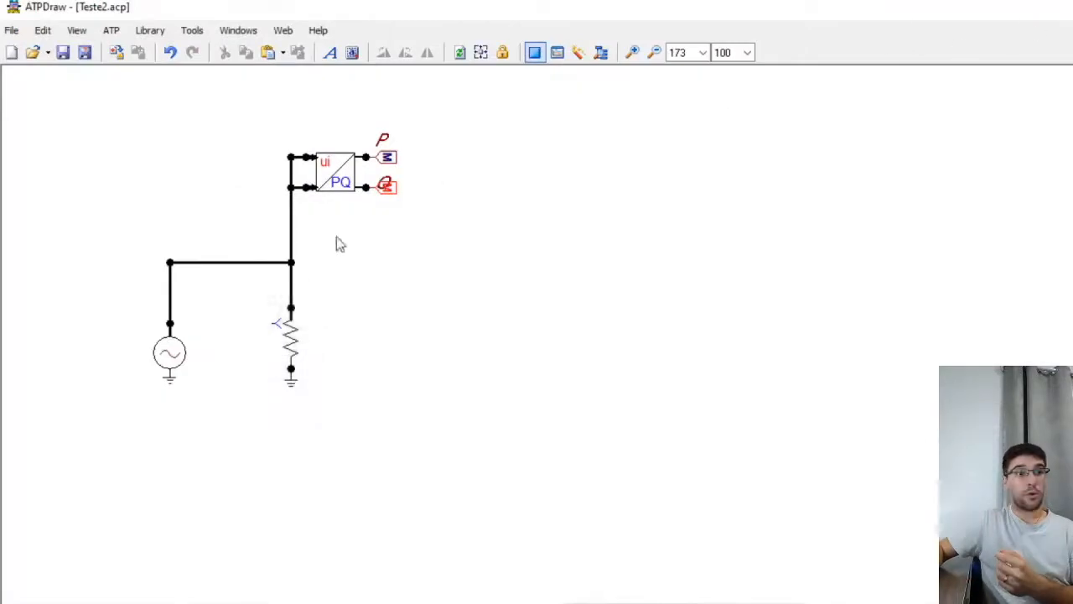
# Delete the horizontal wire between the source and load and insert a Switch time 3-ph component above the gap
pyautogui.click(234, 262)
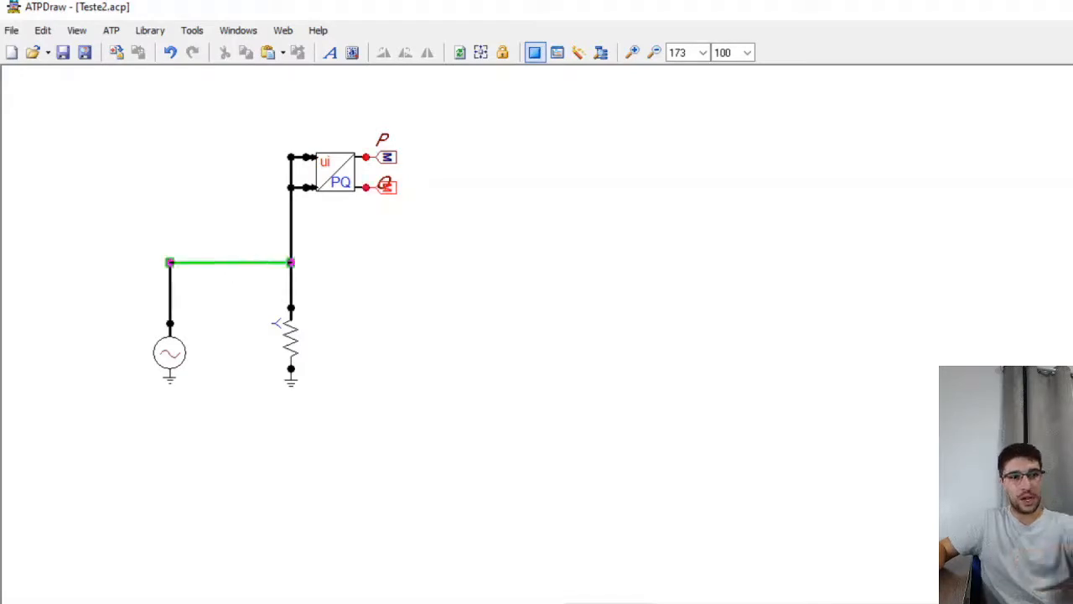
pyautogui.press('Delete')
pyautogui.rightClick(199, 242)
pyautogui.moveTo(260, 329)
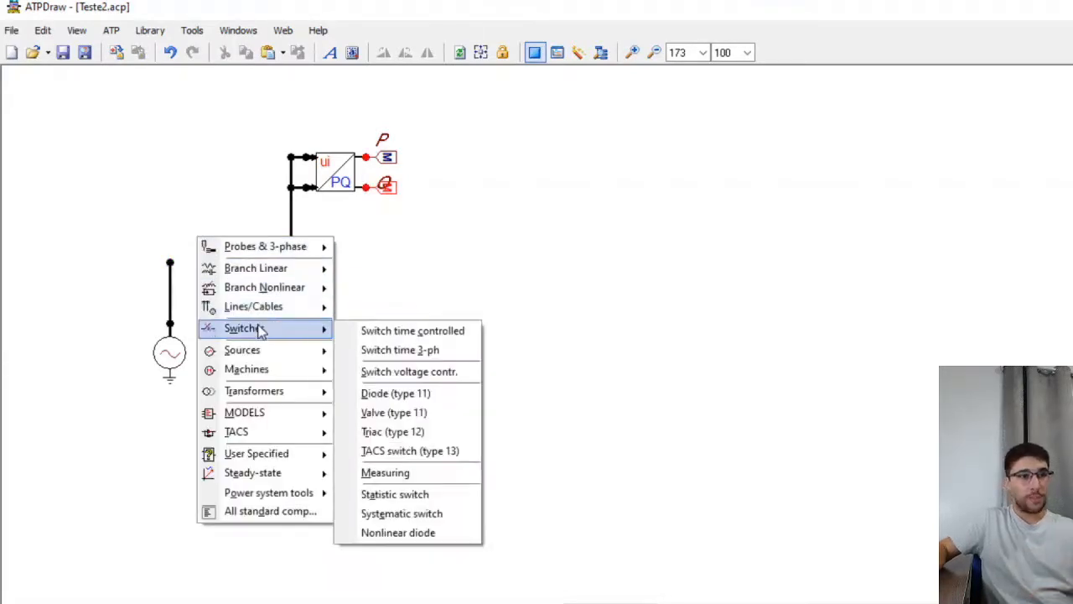
pyautogui.click(390, 351)
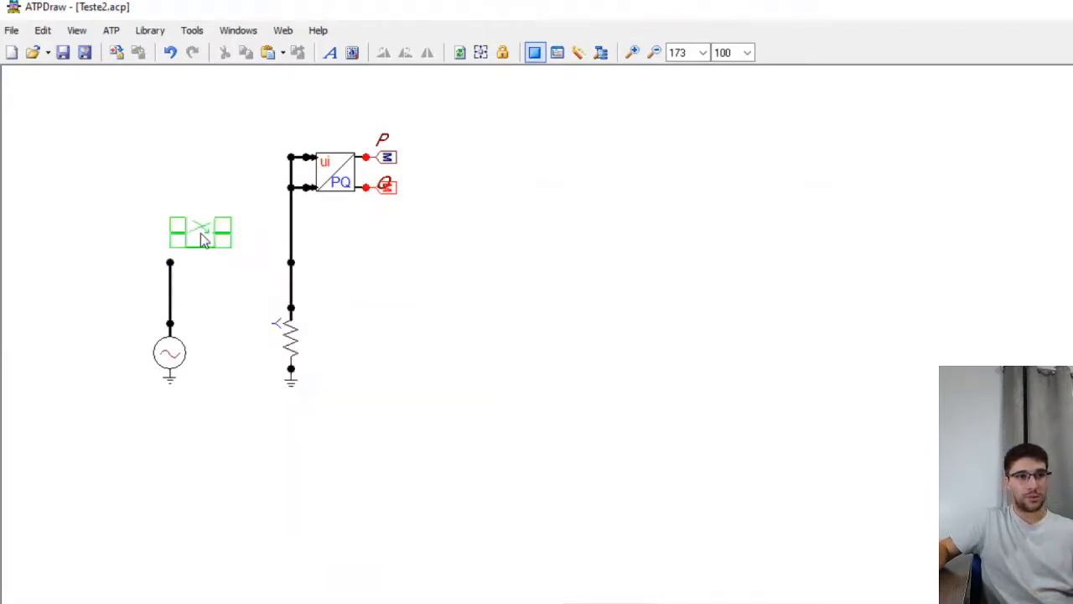
pyautogui.click(201, 242)
# Connect one end of the three-phase switch to the load node and wire its other end to the source
pyautogui.moveTo(202, 234); pyautogui.dragTo(312, 272)
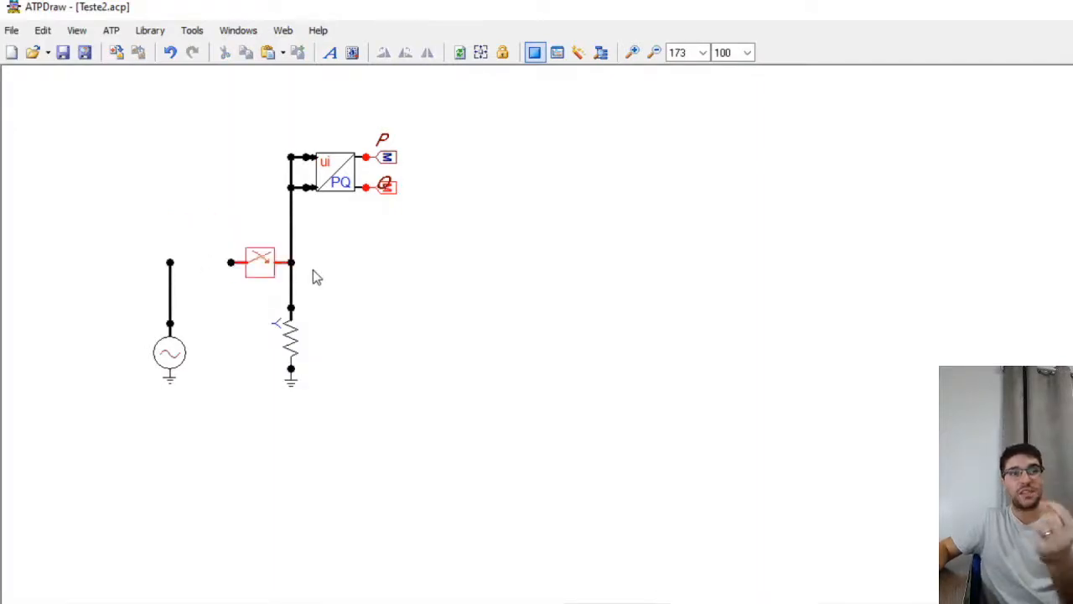
pyautogui.click(231, 263)
pyautogui.click(170, 262)
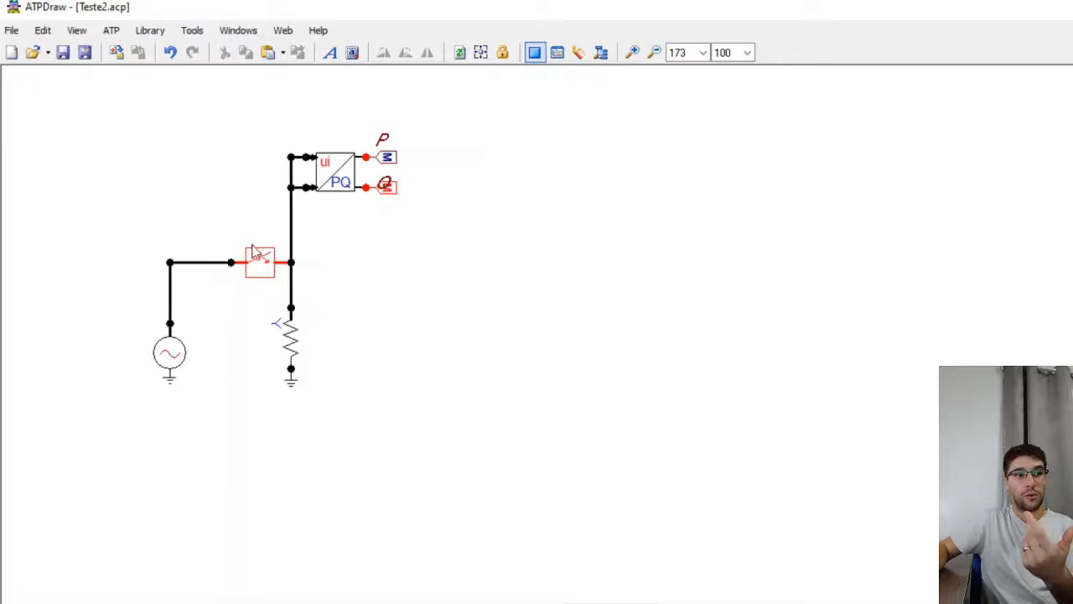
# Inspect the PQ meter's current input node and highlight the three-phase switch that serves the current measurement
pyautogui.rightClick(307, 196)
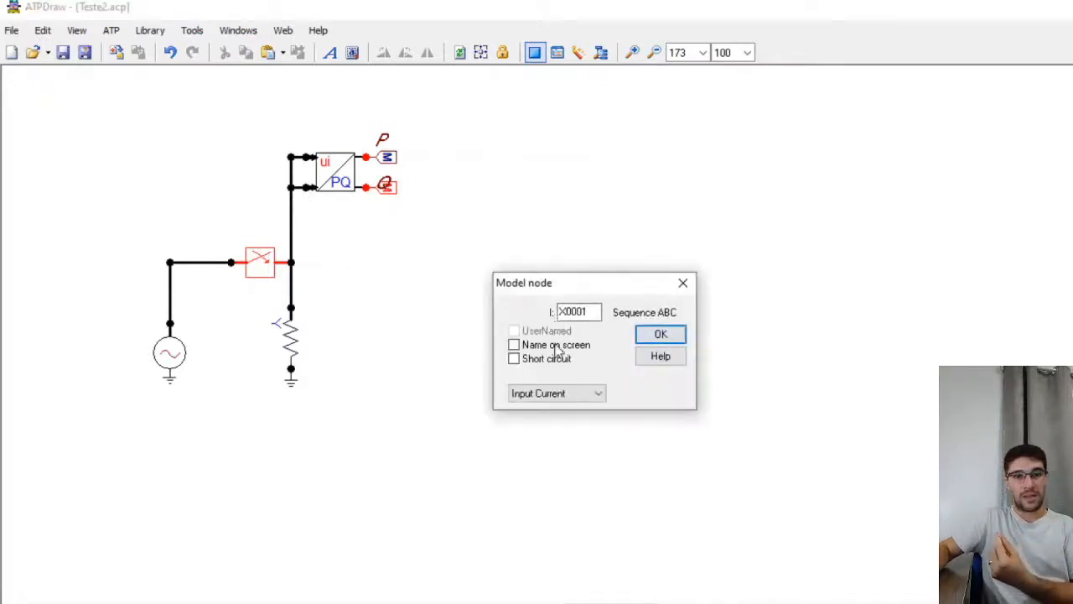
pyautogui.click(661, 334)
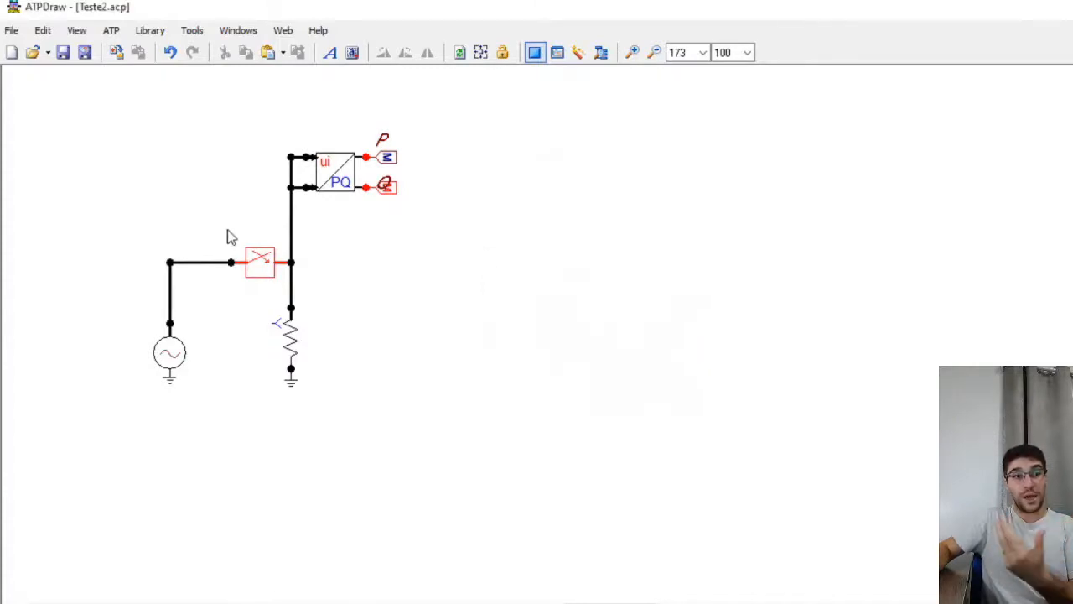
pyautogui.moveTo(227, 229); pyautogui.dragTo(293, 299)
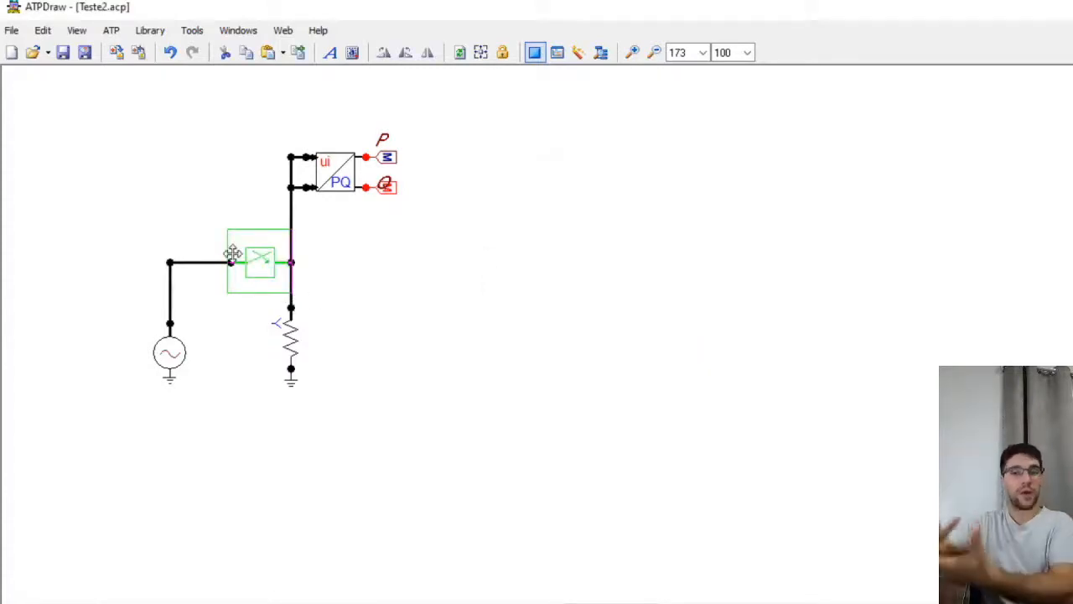
pyautogui.click(298, 276)
# Insert a Probe Current component in the empty area above the source and the three-phase switch
pyautogui.rightClick(54, 153)
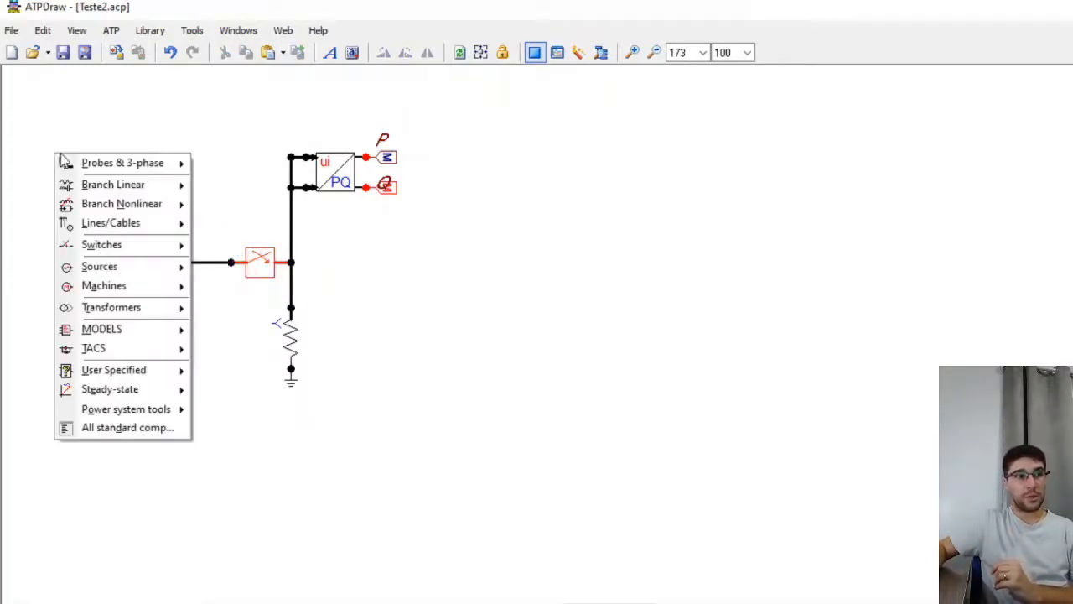
pyautogui.moveTo(86, 168)
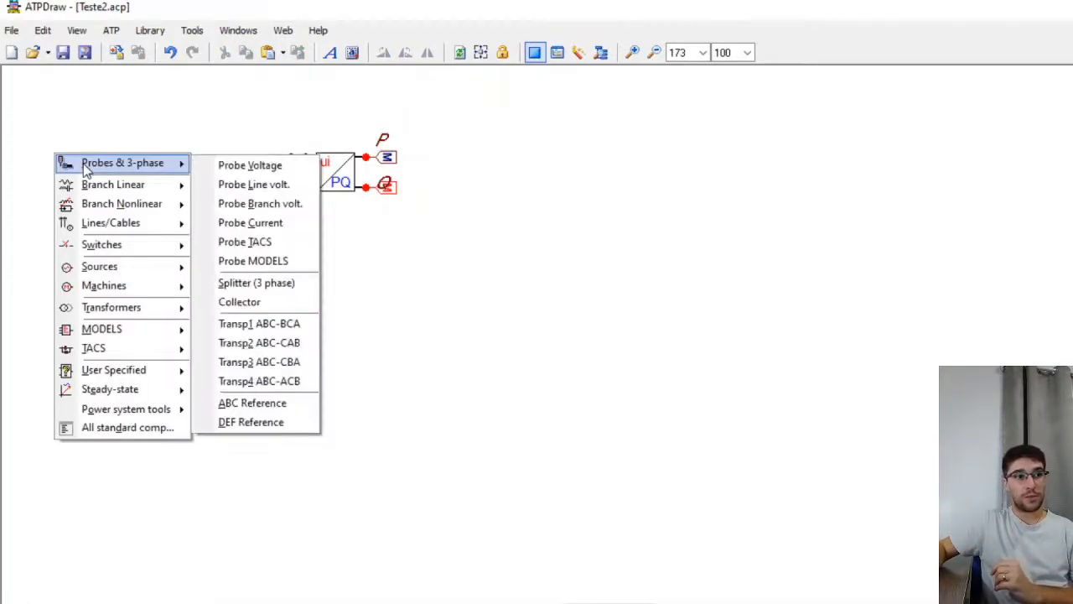
pyautogui.click(280, 223)
pyautogui.click(55, 166)
pyautogui.moveTo(71, 169); pyautogui.dragTo(162, 199)
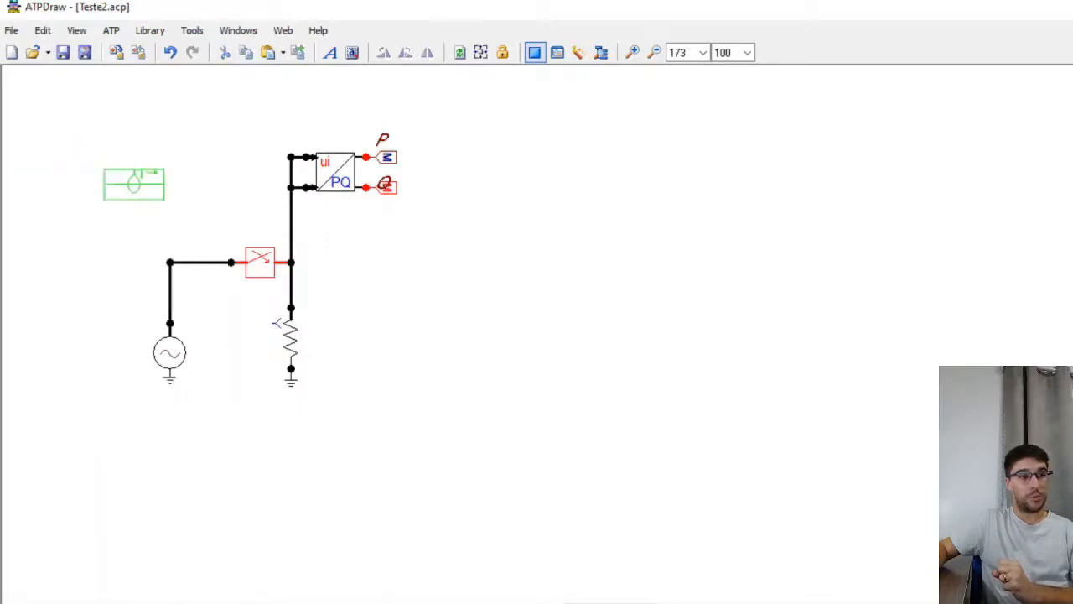
pyautogui.click(143, 204)
# Set the current probe to 3 phases with A, B and C monitored, then delete the probe from the circuit
pyautogui.doubleClick(143, 193)
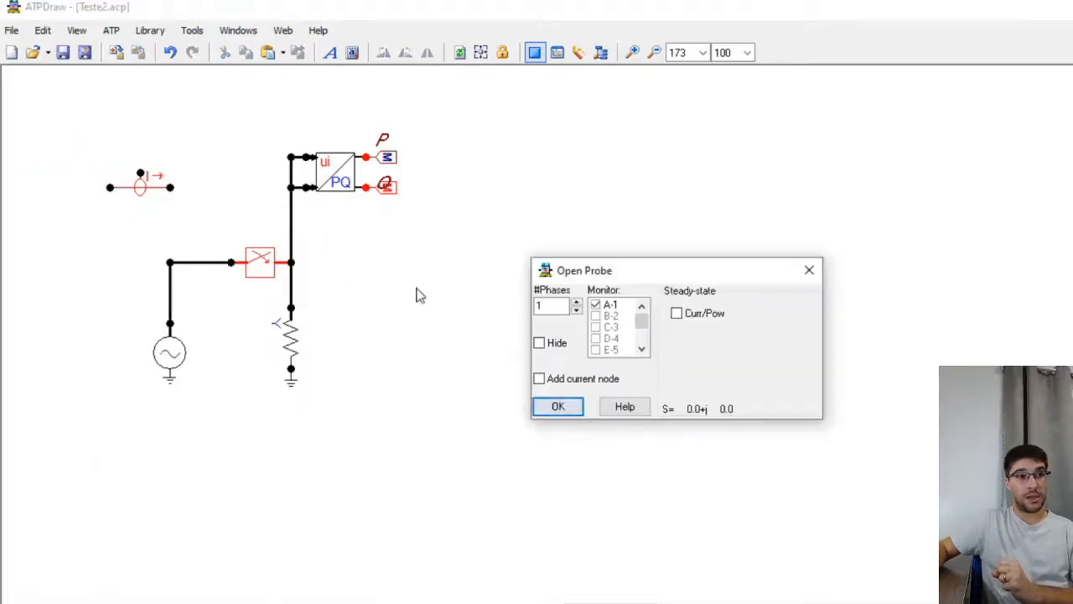
pyautogui.click(595, 316)
pyautogui.click(595, 335)
pyautogui.click(596, 327)
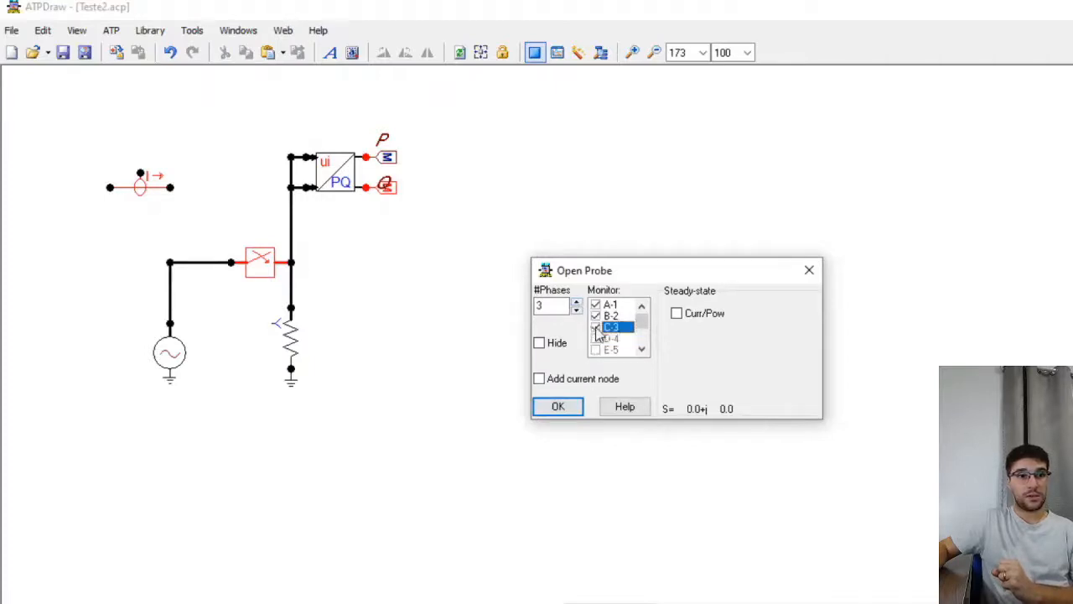
pyautogui.click(557, 405)
pyautogui.moveTo(149, 195); pyautogui.dragTo(224, 213)
pyautogui.press('Delete')
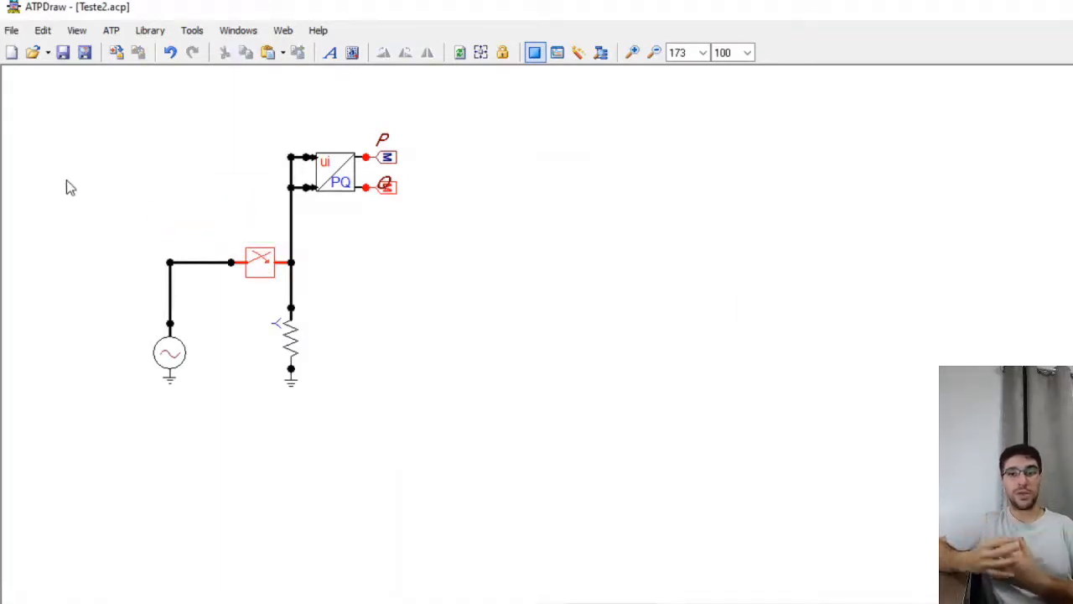
# Review the three-phase switch's closing and opening times for each phase and accept its attributes
pyautogui.doubleClick(263, 265)
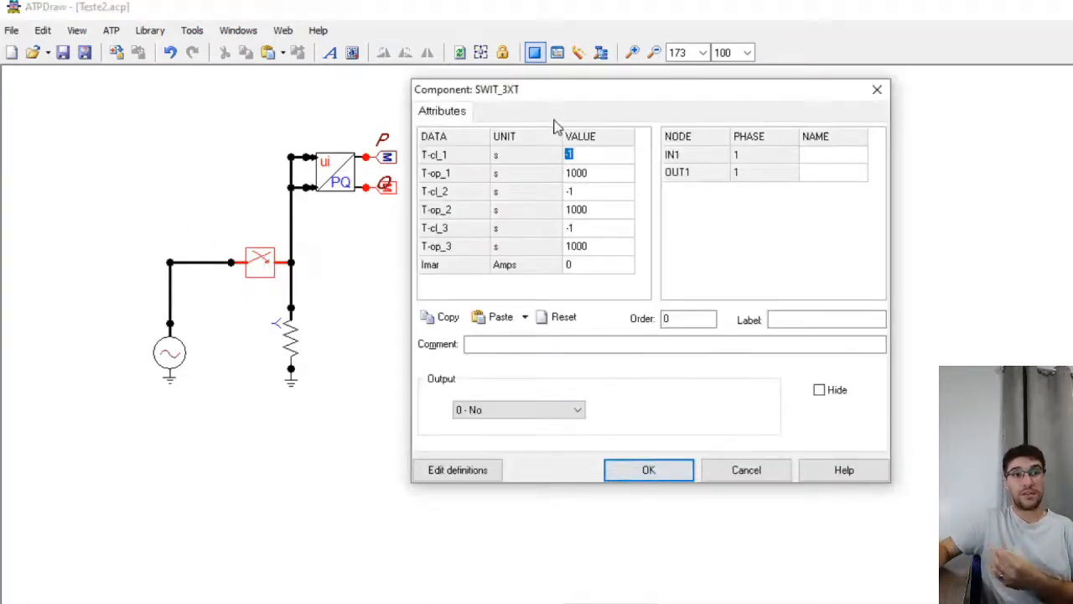
pyautogui.click(571, 191)
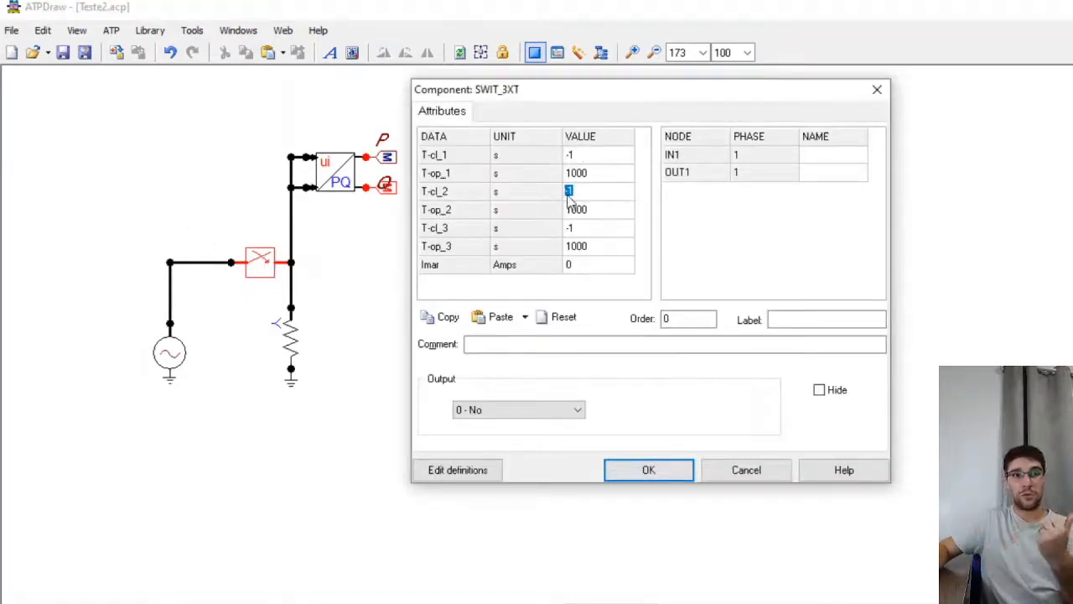
pyautogui.click(578, 228)
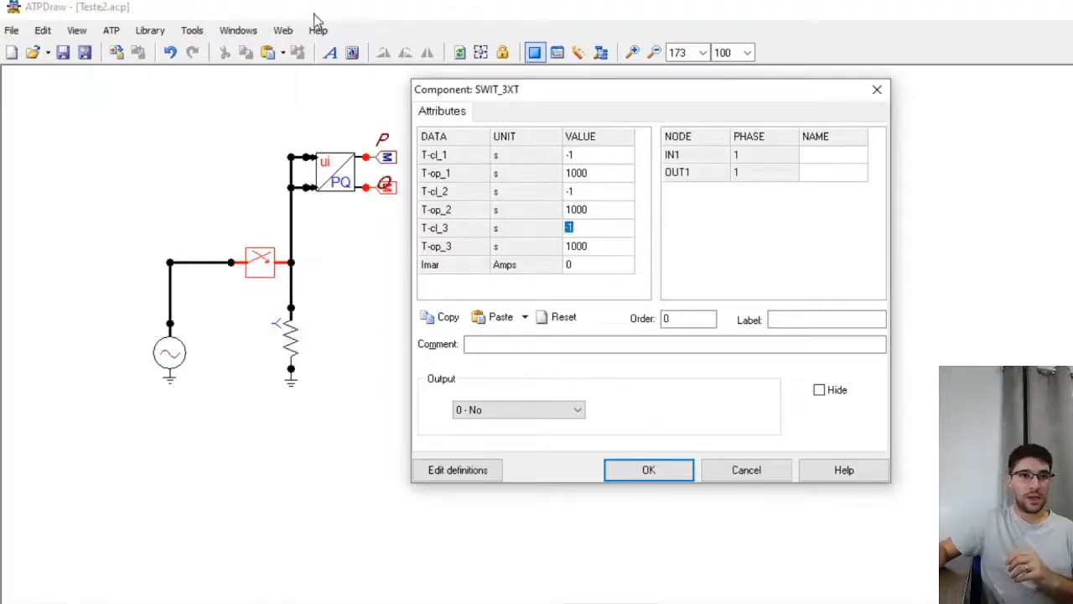
pyautogui.click(588, 173)
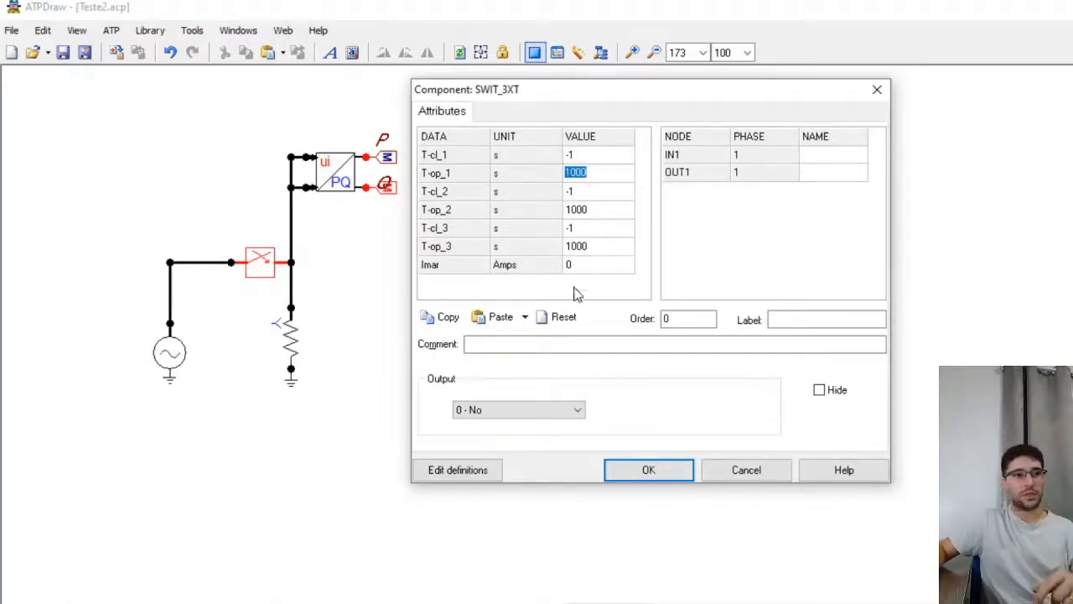
pyautogui.click(630, 471)
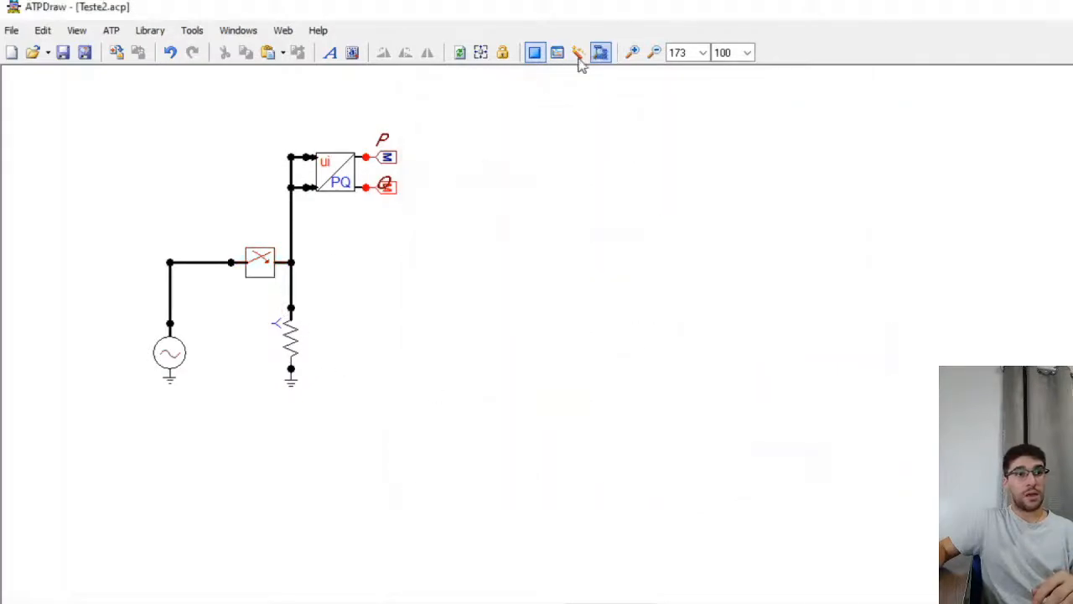
# Run the ATP simulation, dismiss its output window and check the PQ meter's FREQ and SampleFreq parameters
pyautogui.click(535, 53)
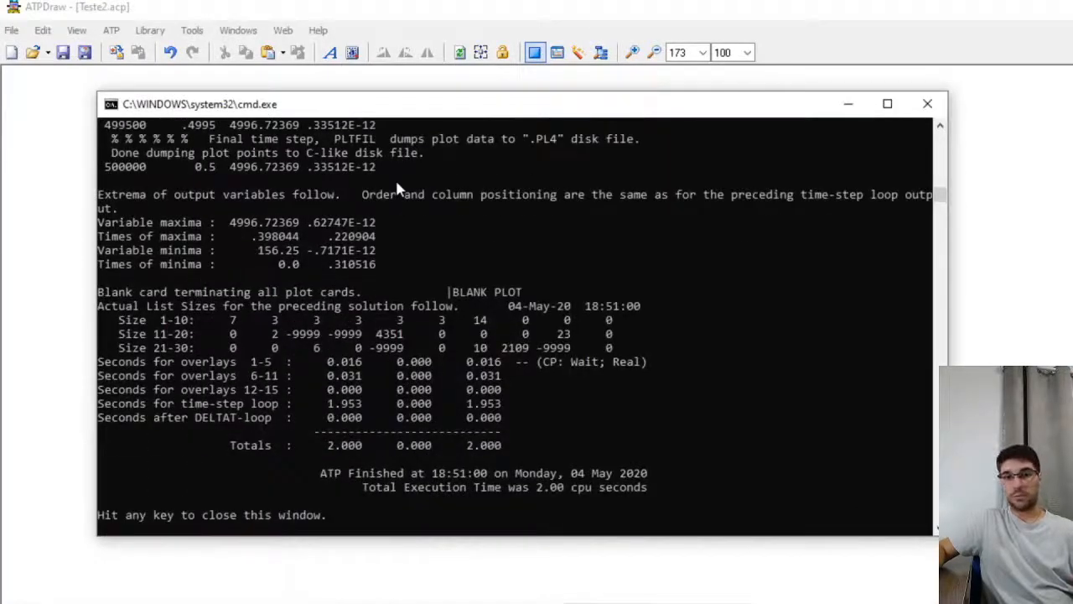
pyautogui.press('Return')
pyautogui.doubleClick(336, 172)
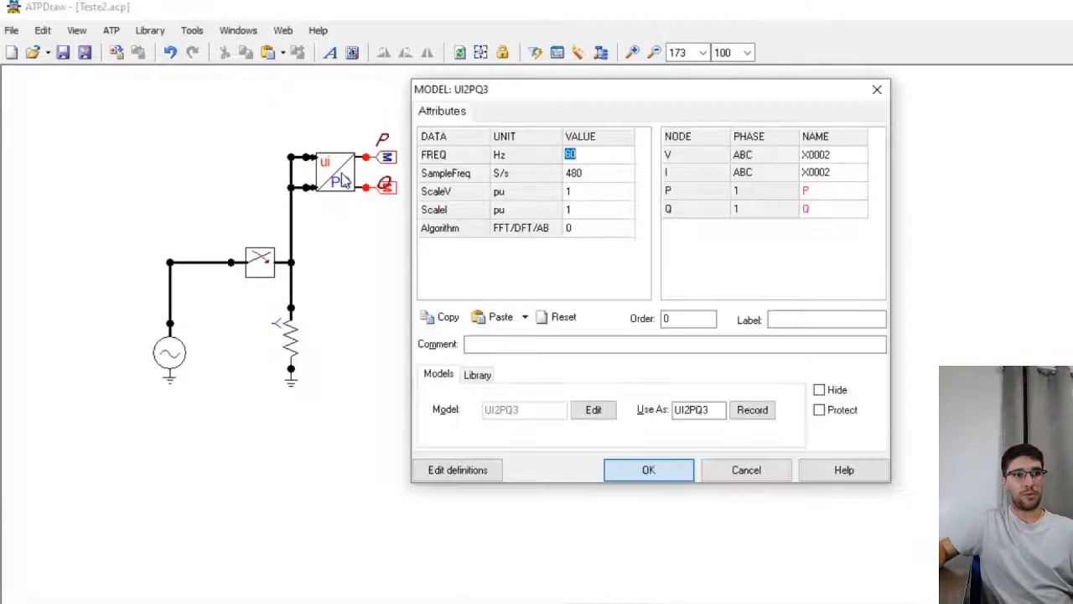
pyautogui.click(571, 173)
pyautogui.click(643, 466)
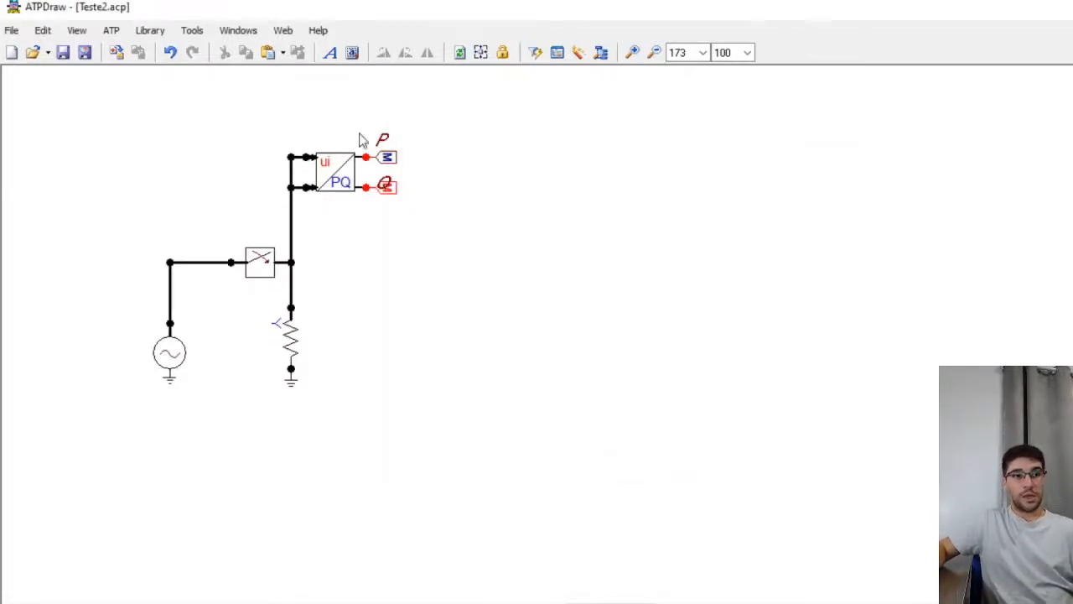
# Plot m:P and m:Q from Teste2.pl4 against time in PlotXY and enlarge the plot window
pyautogui.click(556, 52)
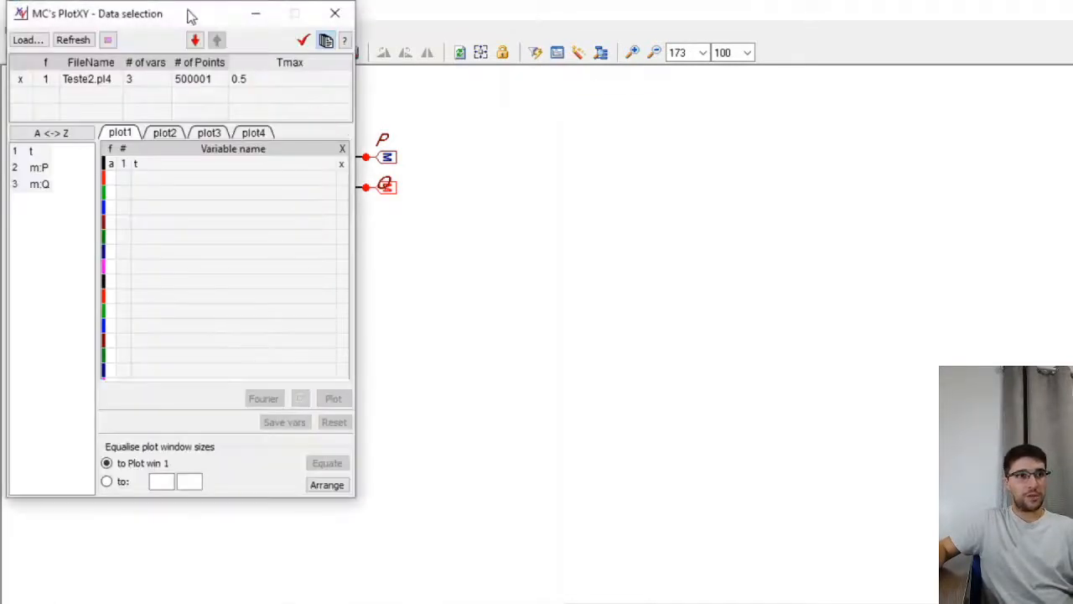
pyautogui.click(42, 168)
pyautogui.click(44, 184)
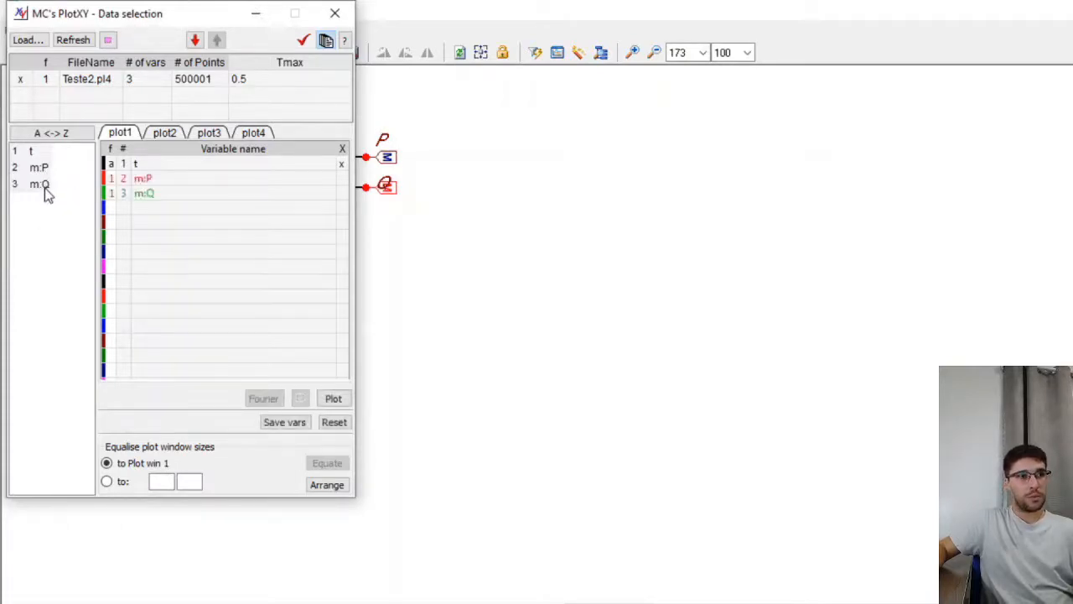
pyautogui.click(333, 399)
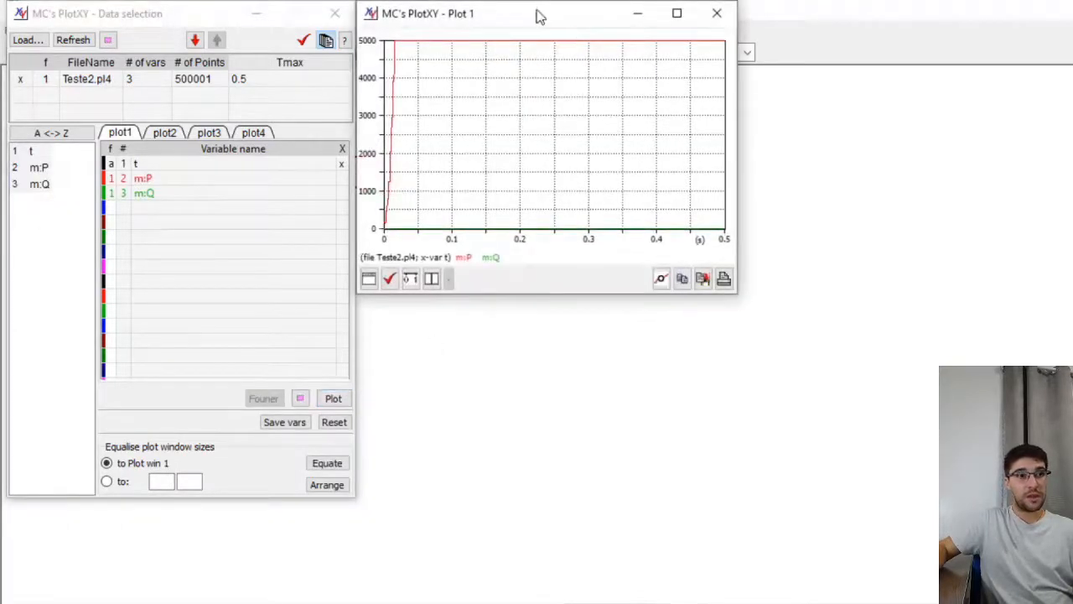
pyautogui.moveTo(537, 17); pyautogui.dragTo(329, 76)
pyautogui.doubleClick(330, 75)
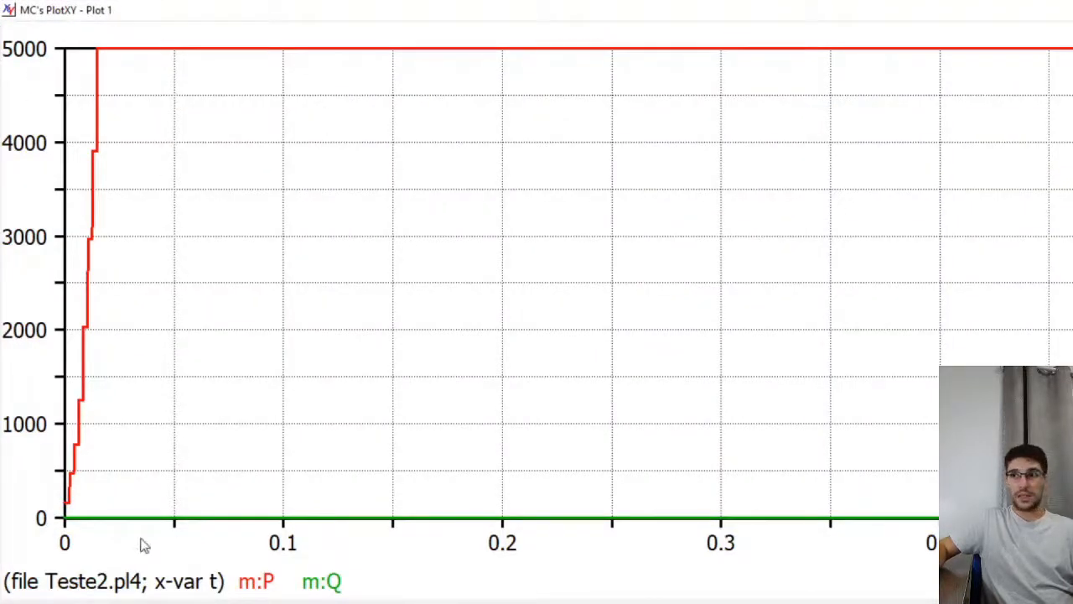
pyautogui.moveTo(220, 81); pyautogui.dragTo(101, 37)
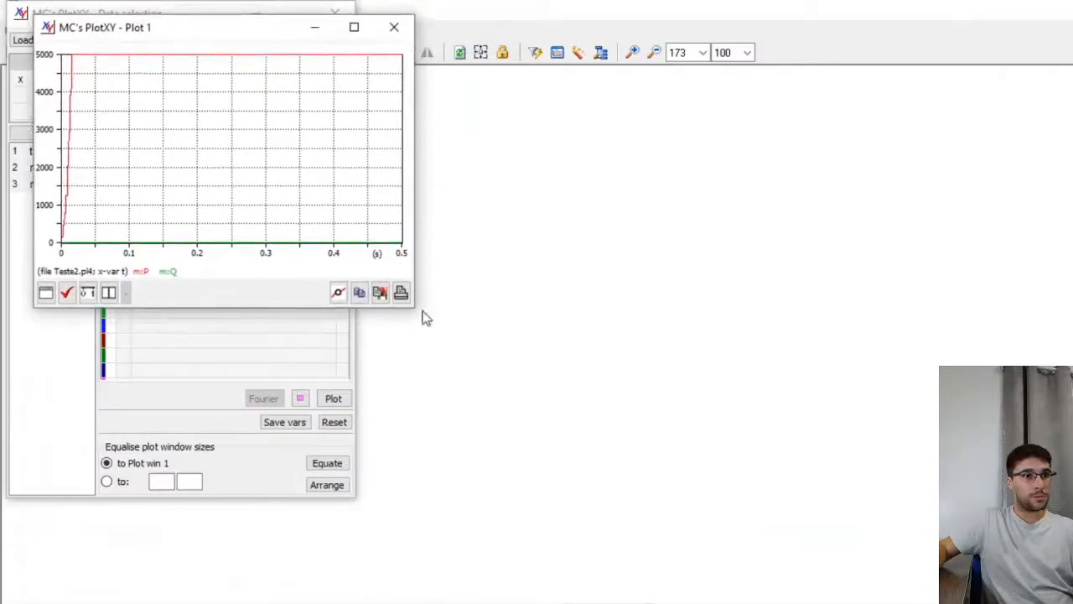
pyautogui.moveTo(413, 309); pyautogui.dragTo(768, 589)
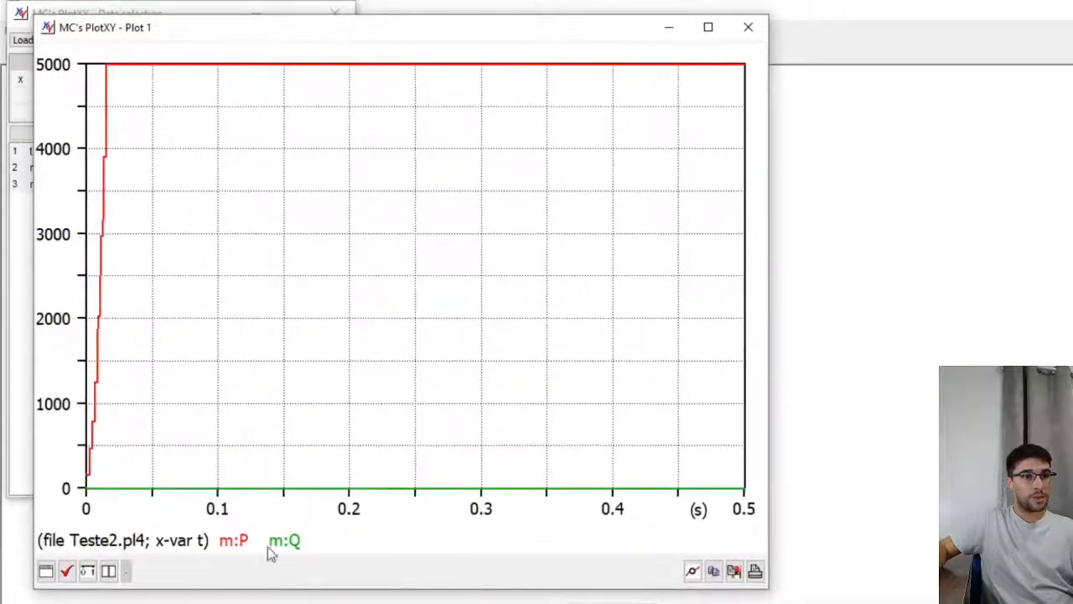
# Read P and Q with the plot cursor at about 0.19 s, 0.26 s and 0.40 s
pyautogui.click(109, 571)
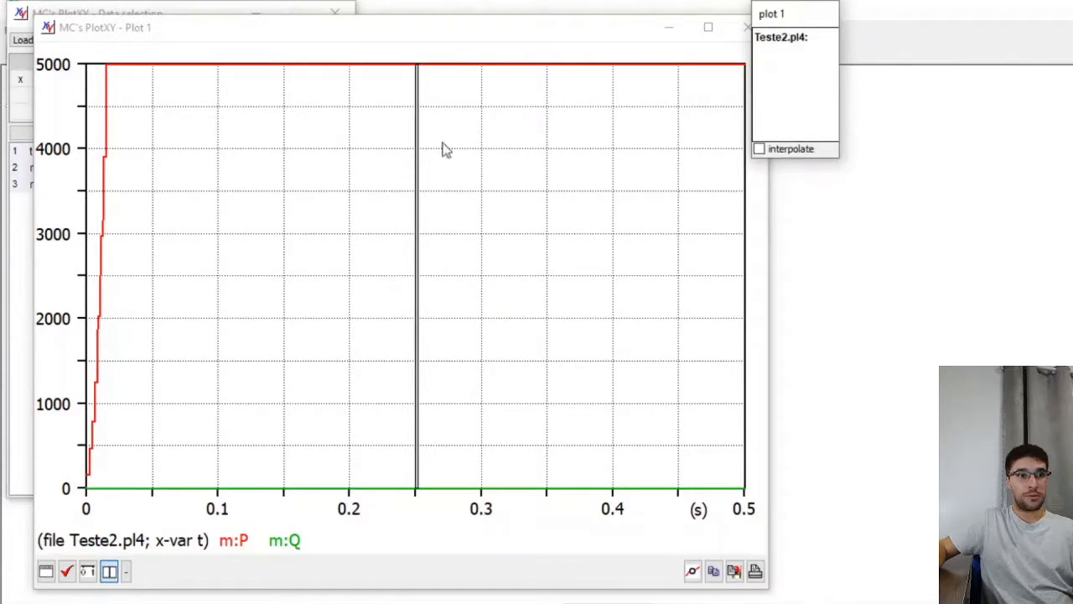
pyautogui.moveTo(416, 211); pyautogui.dragTo(340, 210)
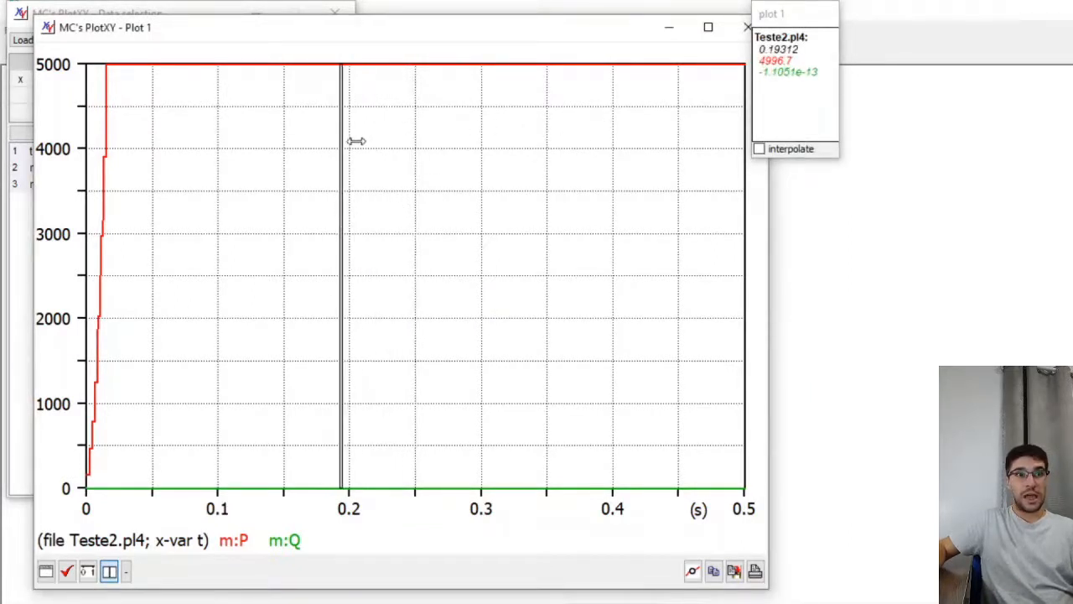
pyautogui.moveTo(340, 148); pyautogui.dragTo(422, 153)
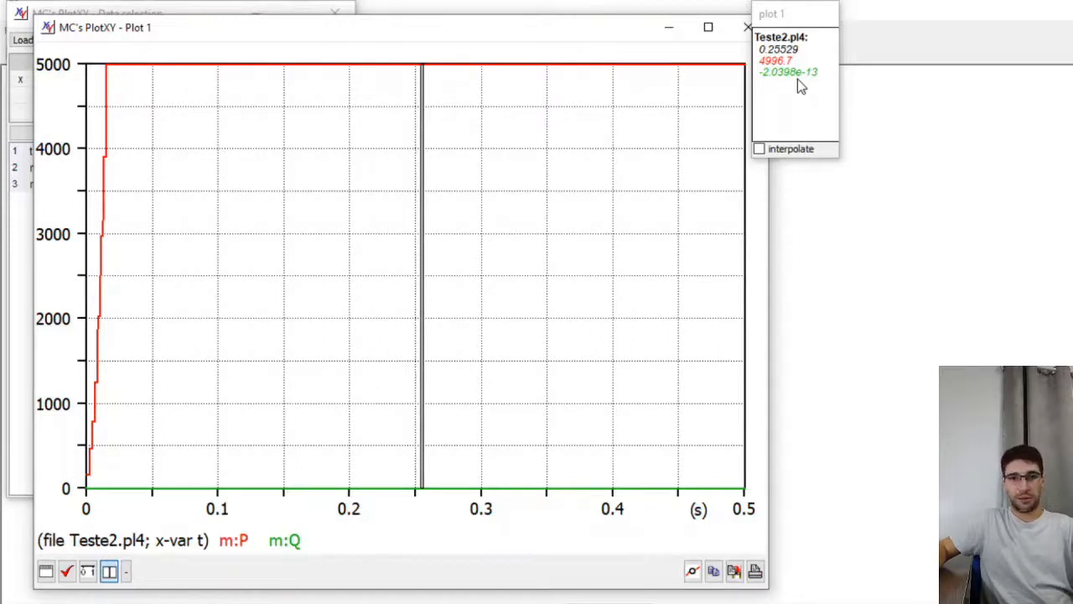
pyautogui.moveTo(422, 153); pyautogui.dragTo(614, 161)
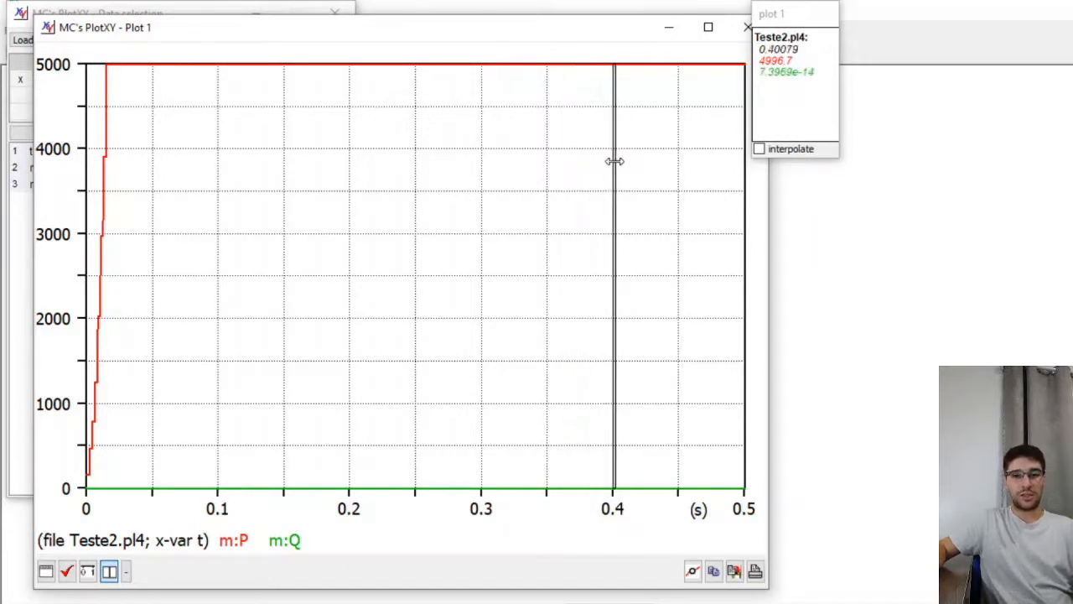
pyautogui.moveTo(615, 161)
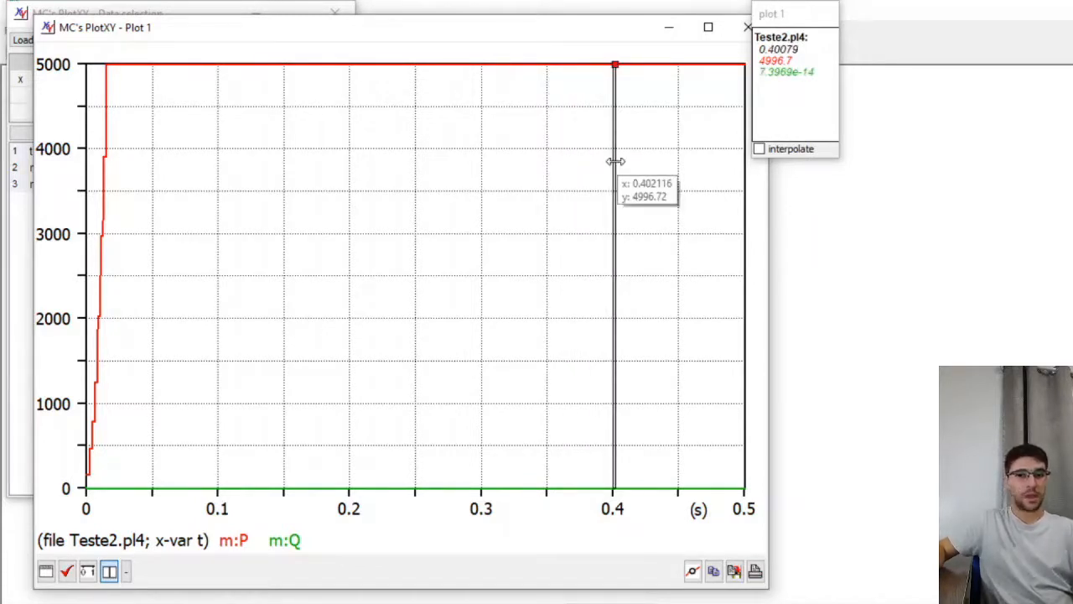
# Switch back to ATPDraw and duplicate the star-connected resistive load, placing the copy beside the original
pyautogui.click(799, 244)
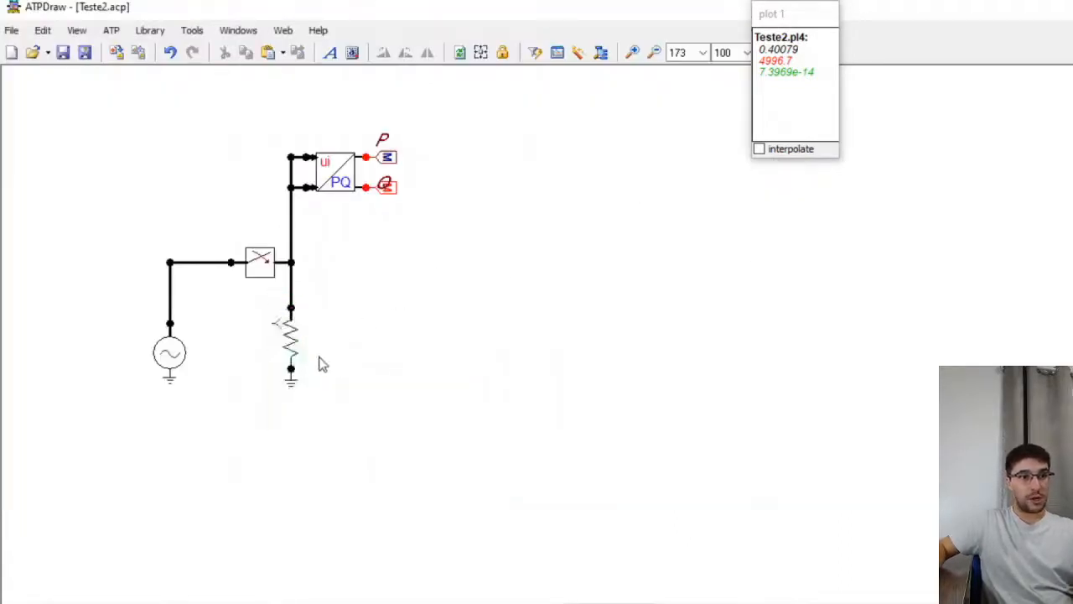
pyautogui.click(292, 344)
pyautogui.hotkey('ctrl', 'c')
pyautogui.hotkey('ctrl', 'v')
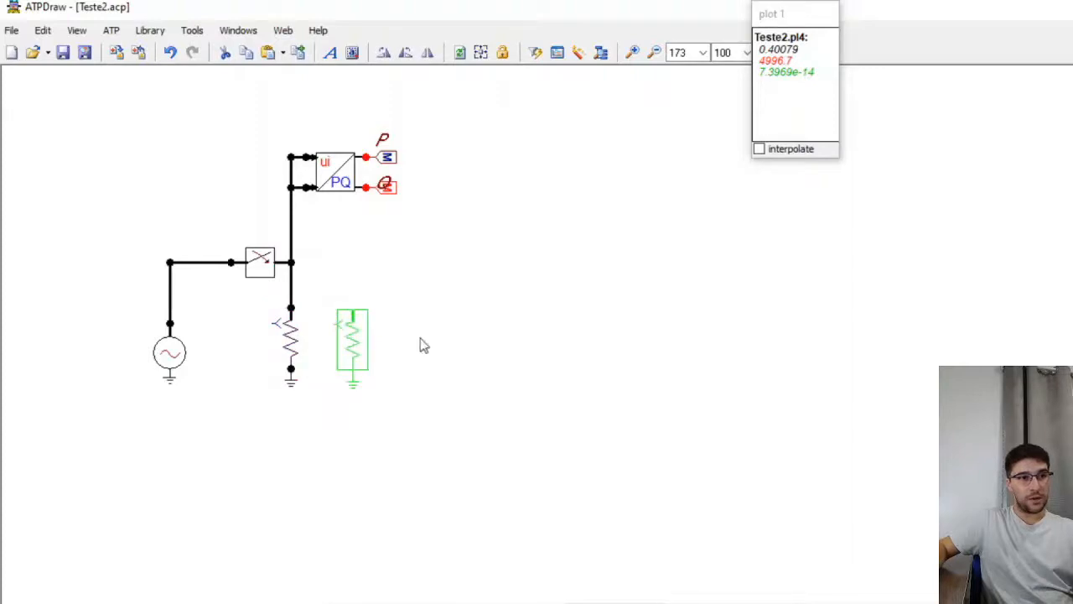
pyautogui.click(423, 345)
# Wire the node between the switch and the original load to the upper terminal of the duplicated load
pyautogui.click(291, 263)
pyautogui.click(352, 262)
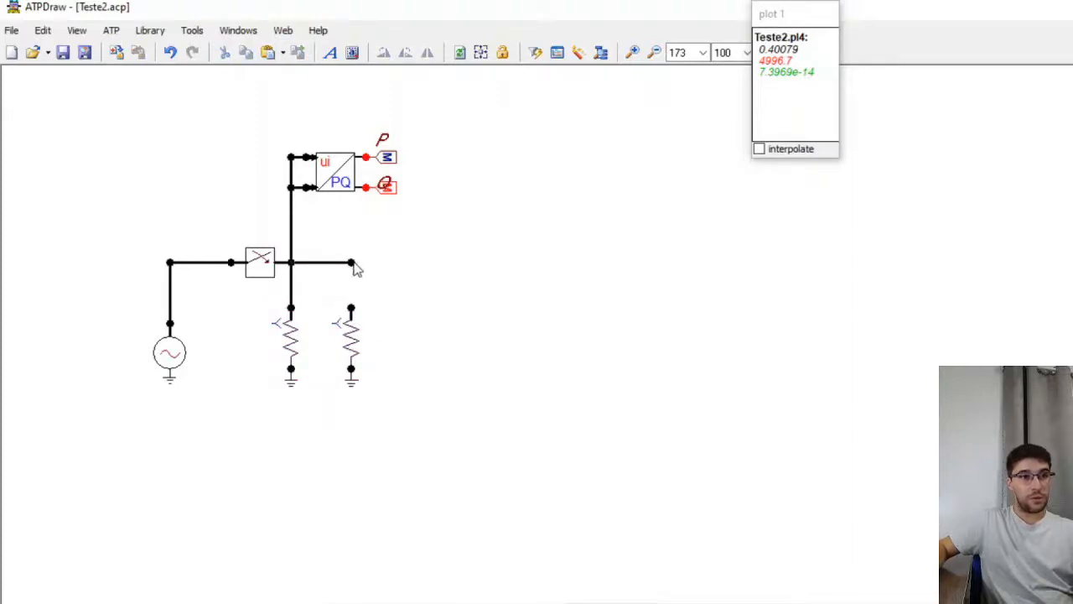
pyautogui.click(352, 262)
pyautogui.click(352, 309)
# Set R_1, R_2 and R_3 of the duplicated star load to 0 ohm
pyautogui.doubleClick(350, 337)
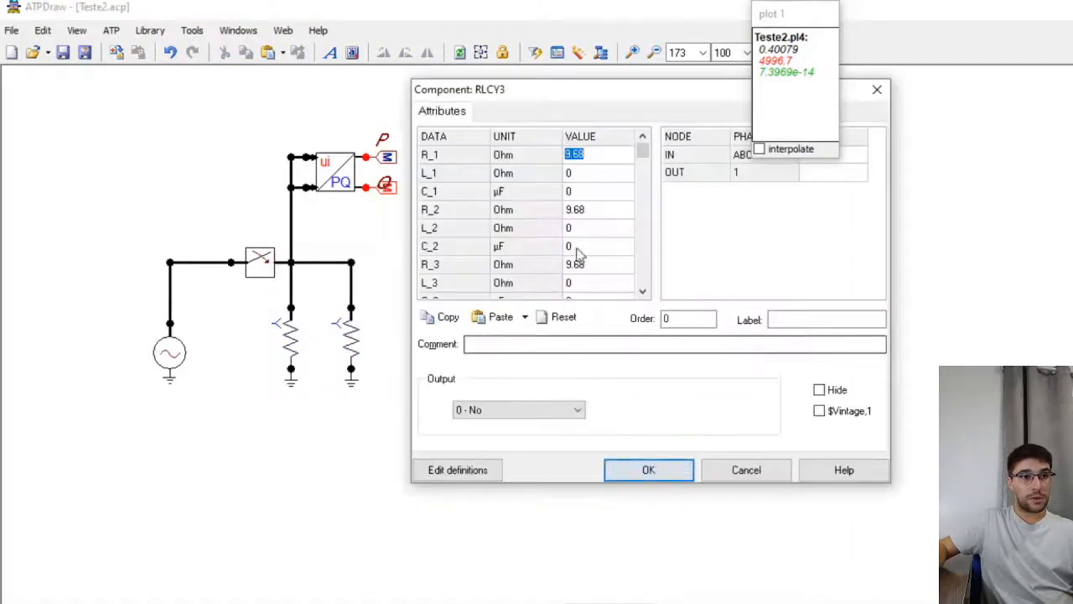
pyautogui.write('0')
pyautogui.doubleClick(580, 209)
pyautogui.write('0')
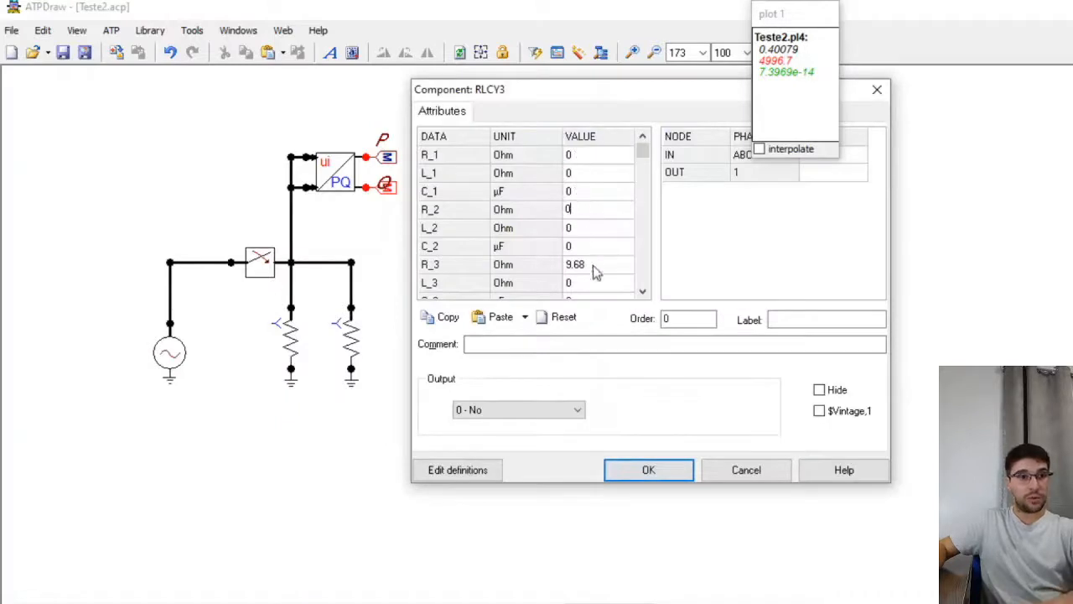
pyautogui.doubleClick(593, 265)
pyautogui.write('0')
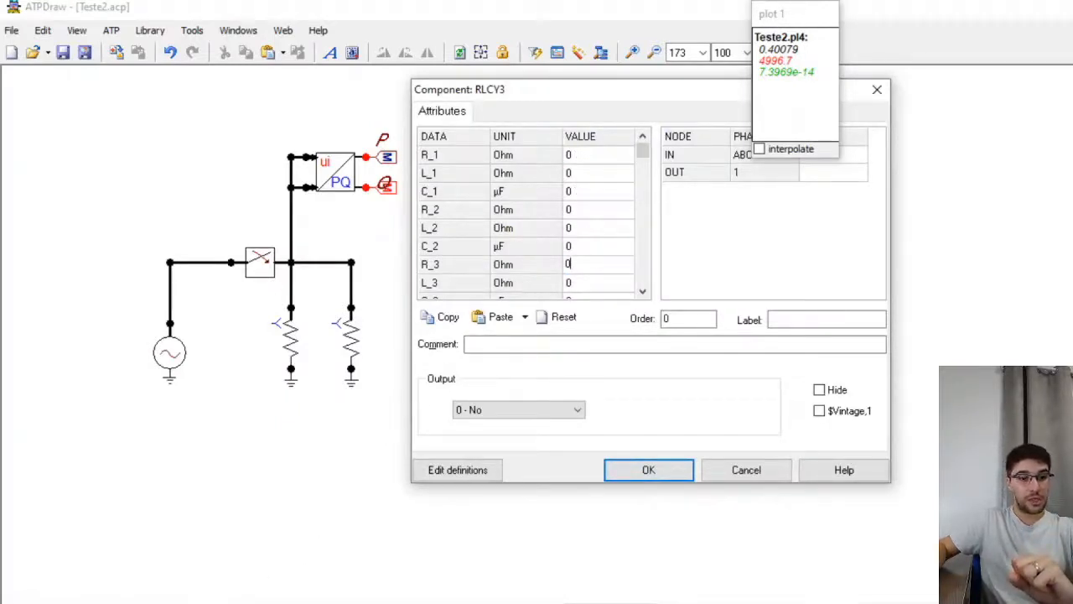
# Switch to Excel and review the inductive load calculation: Q3f, VLL, the reactance X with its formula, and the inductance in mH
pyautogui.hotkey('alt', 'Tab')
pyautogui.click(159, 366)
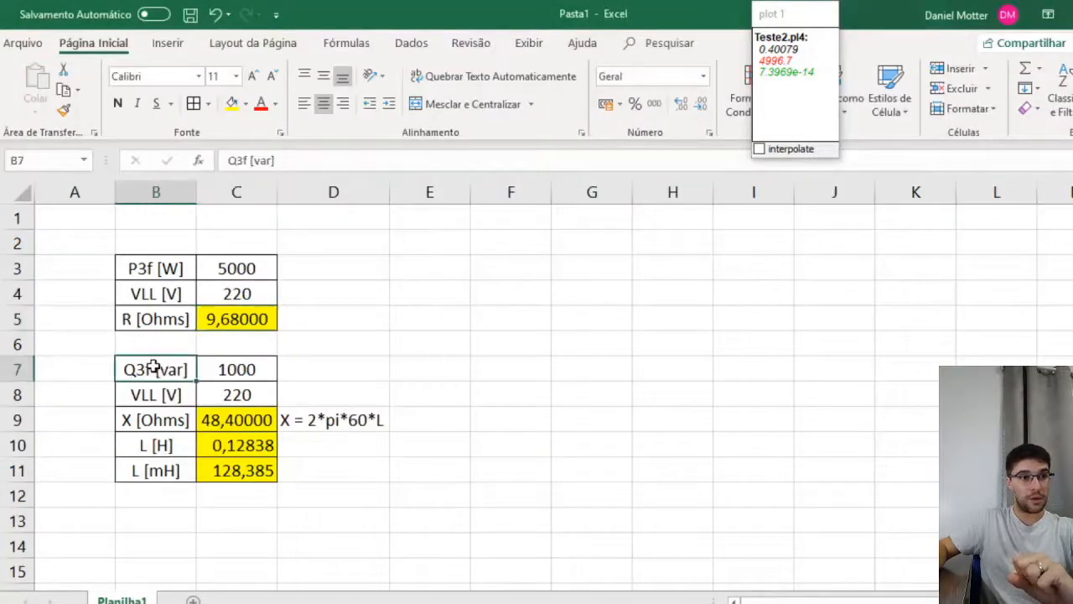
pyautogui.click(223, 369)
pyautogui.click(290, 369)
pyautogui.click(262, 369)
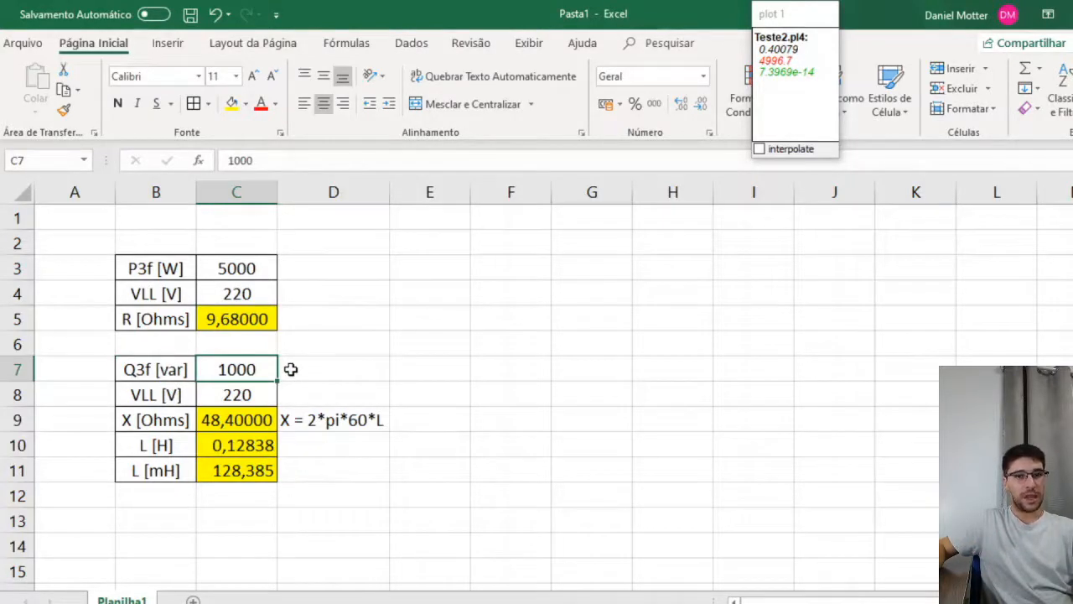
pyautogui.click(261, 394)
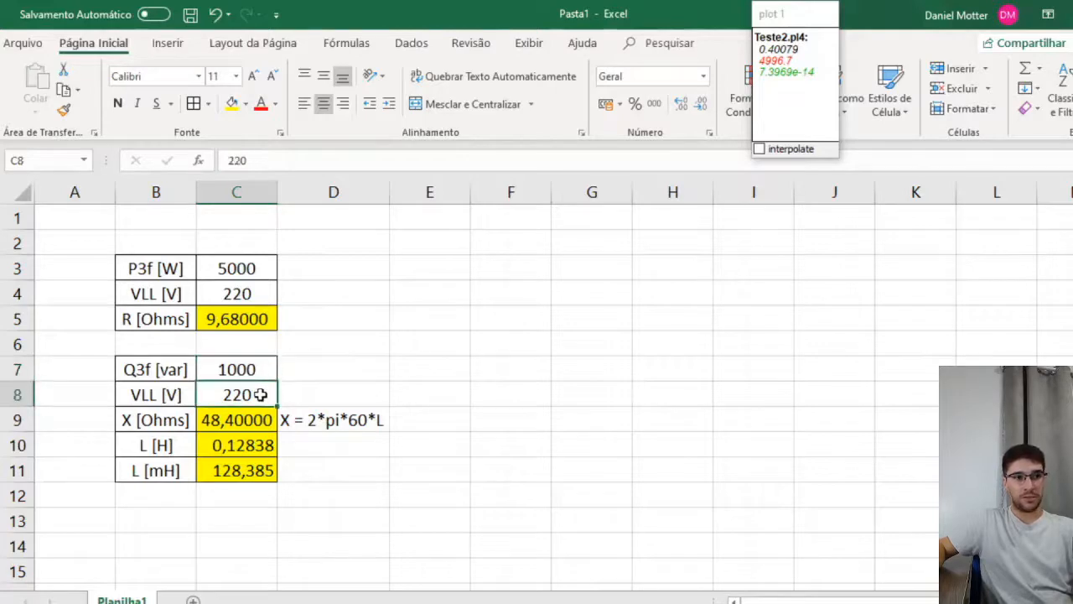
pyautogui.click(127, 421)
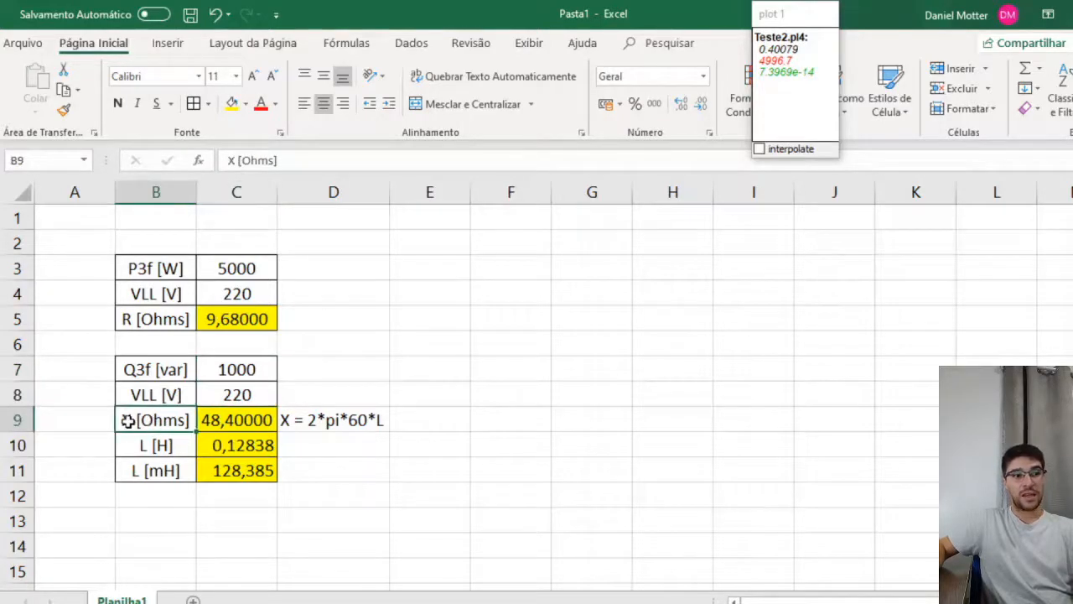
pyautogui.click(255, 420)
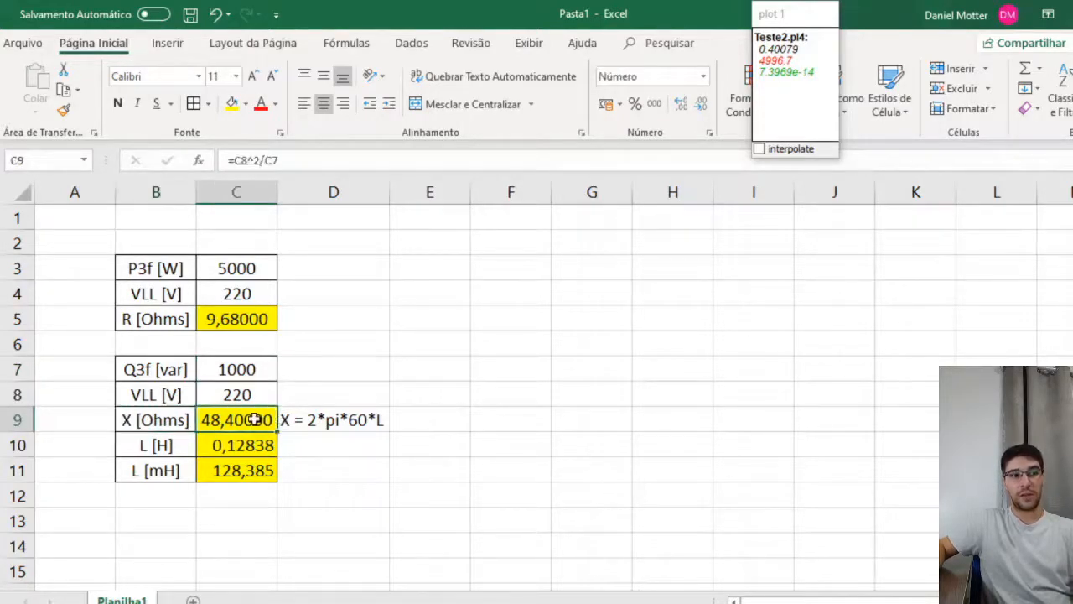
pyautogui.click(165, 421)
pyautogui.click(299, 421)
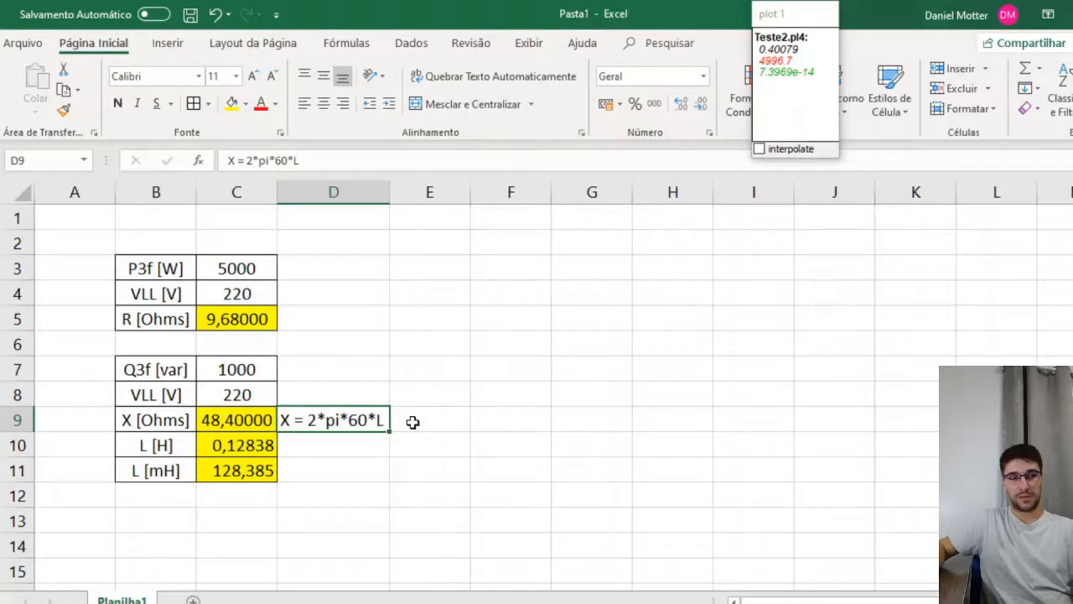
pyautogui.click(258, 417)
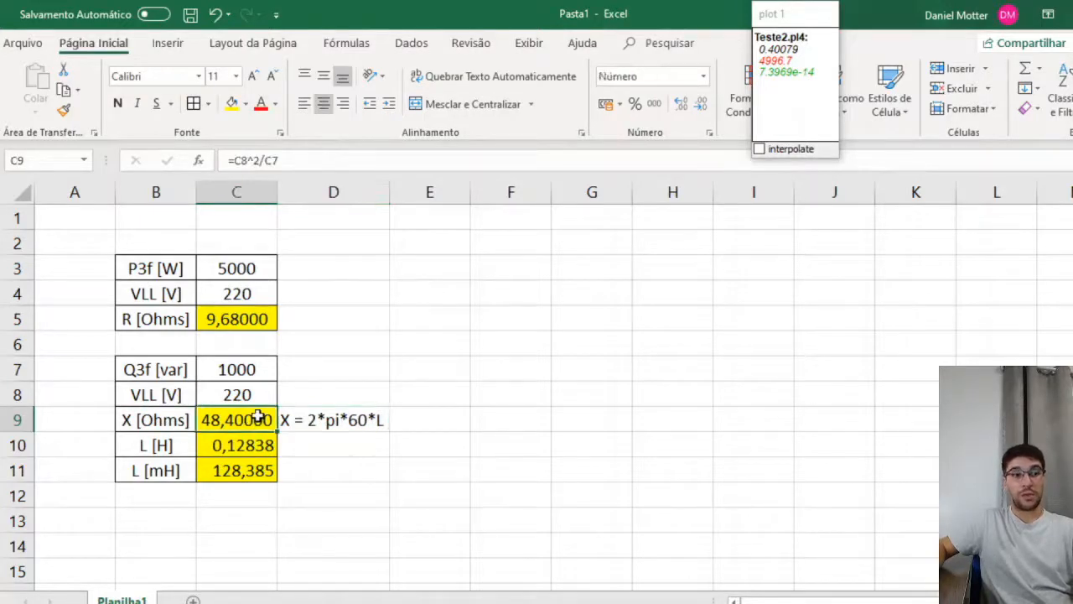
pyautogui.click(271, 472)
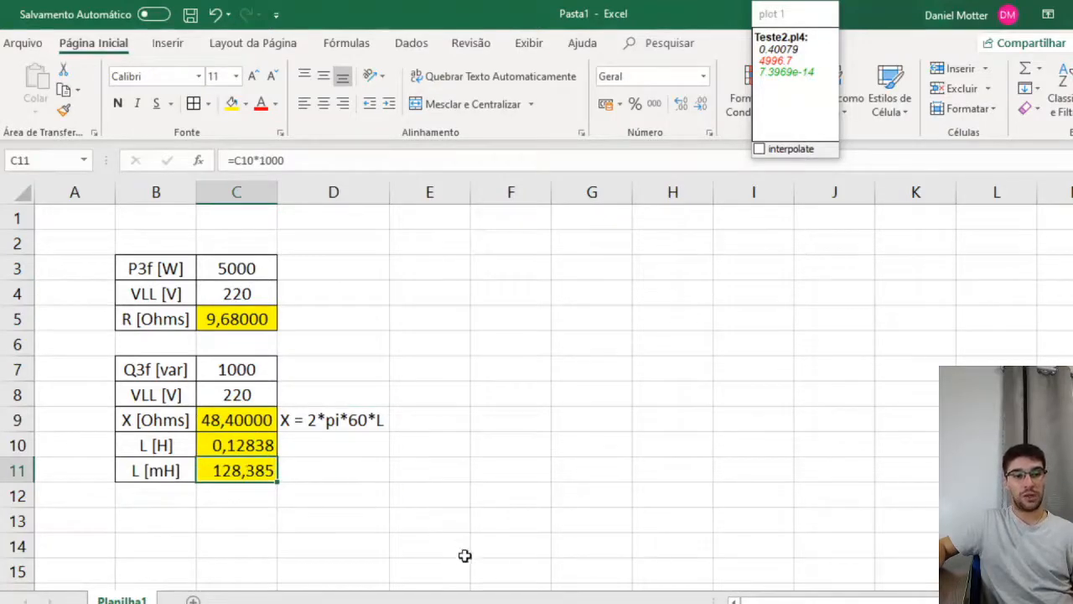
# Switch back to ATPDraw, discard the attribute edits of the duplicated star load and delete that load
pyautogui.click(537, 603)
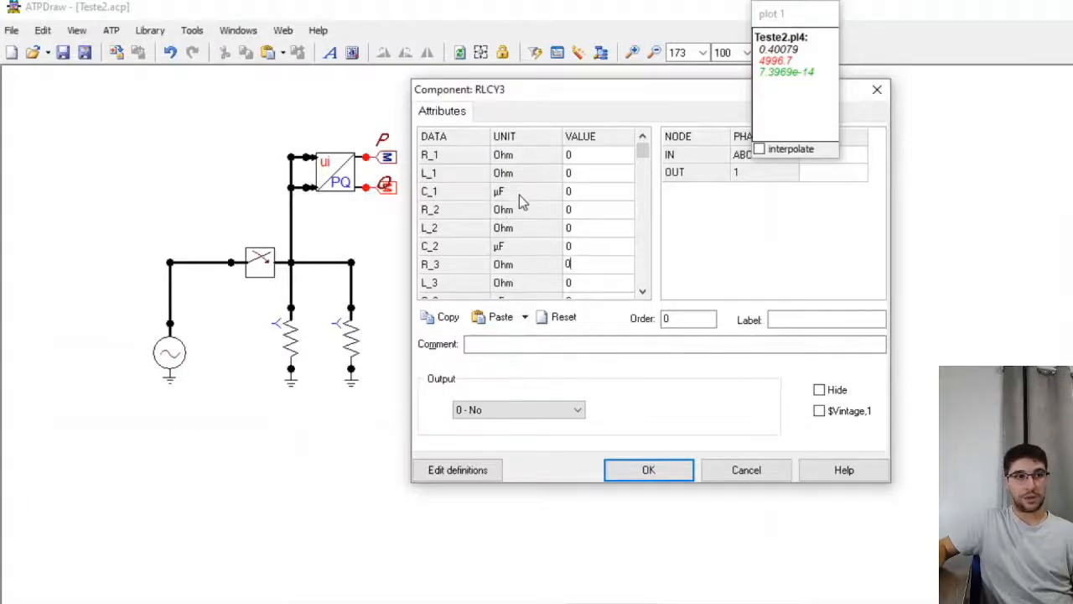
pyautogui.click(743, 466)
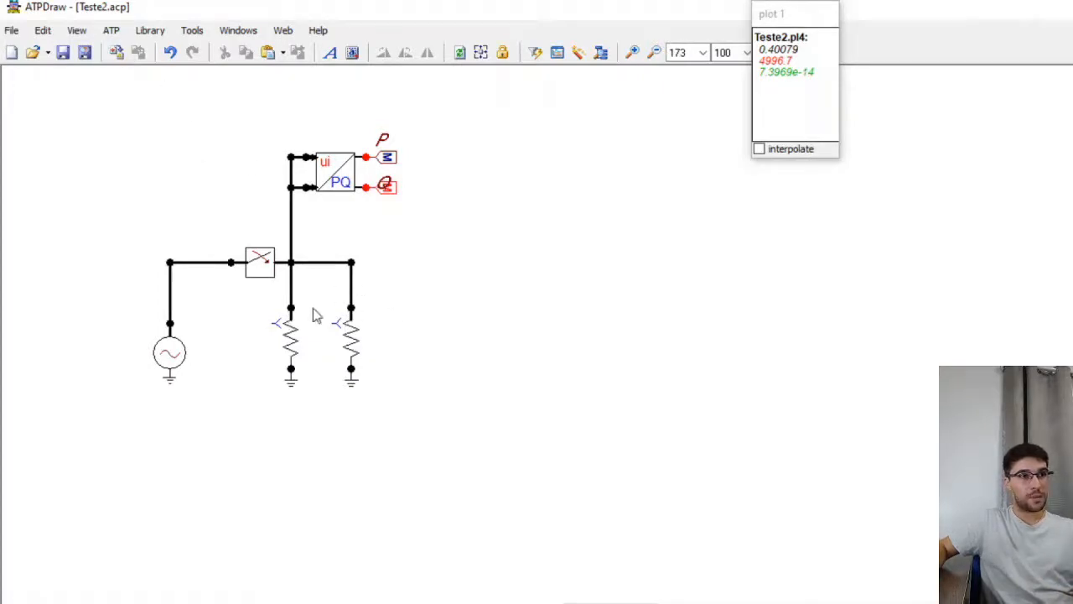
pyautogui.doubleClick(351, 339)
pyautogui.click(591, 211)
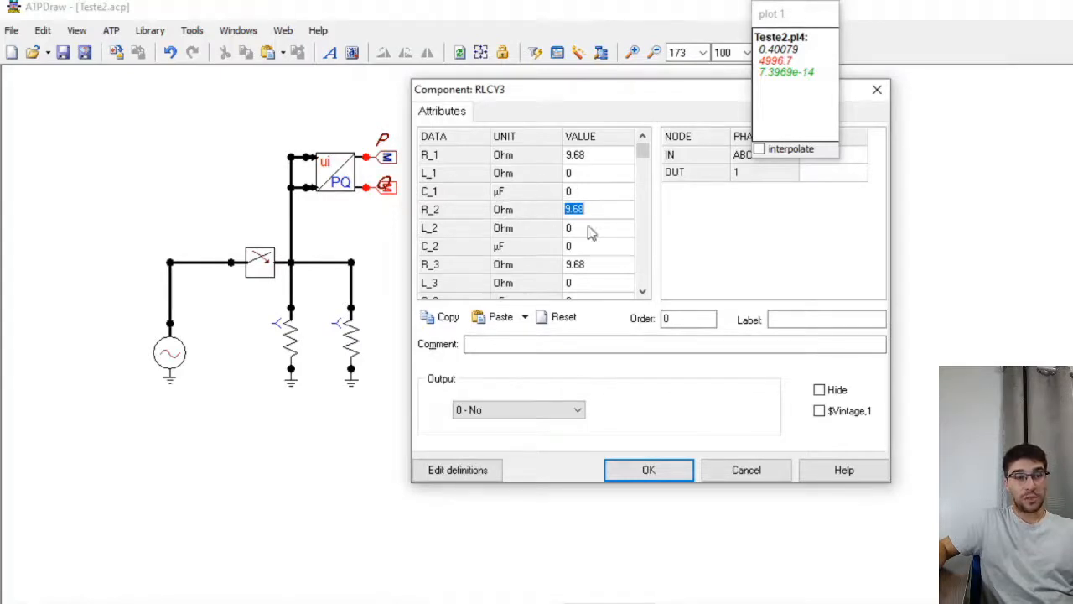
pyautogui.click(771, 474)
pyautogui.click(356, 340)
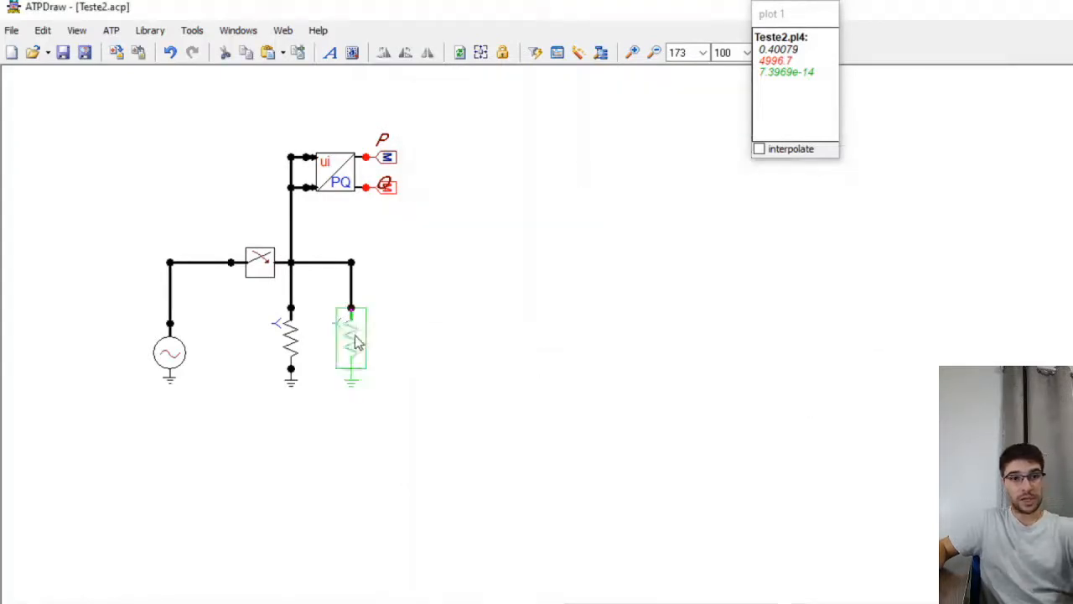
pyautogui.press('Delete')
# Insert an RLC-Y 3-ph branch and place it at the free end of the second load wire
pyautogui.rightClick(405, 277)
pyautogui.moveTo(457, 310)
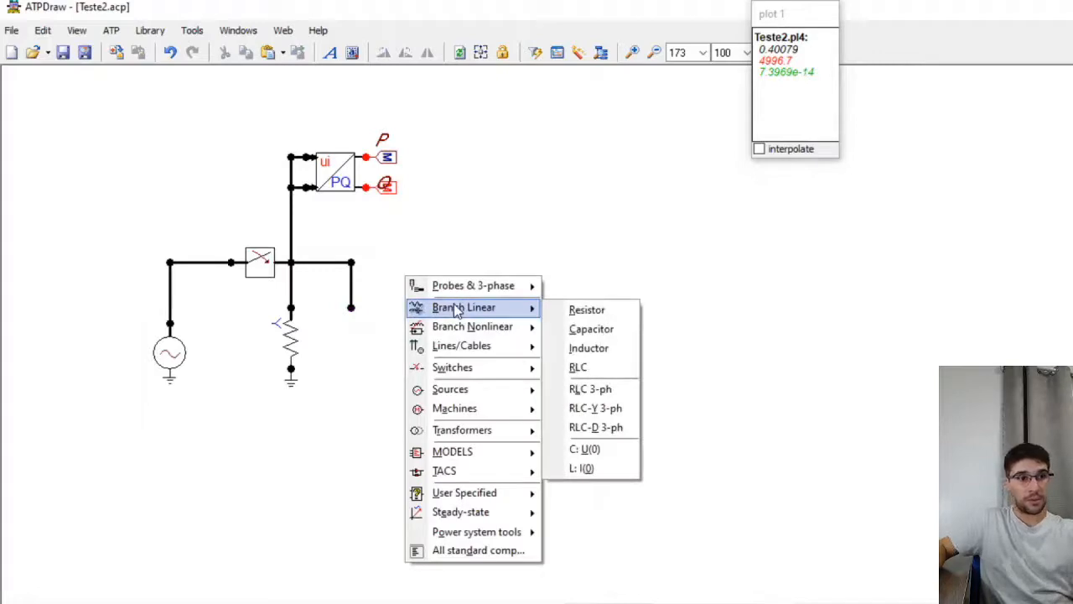
pyautogui.click(621, 411)
pyautogui.rightClick(406, 326)
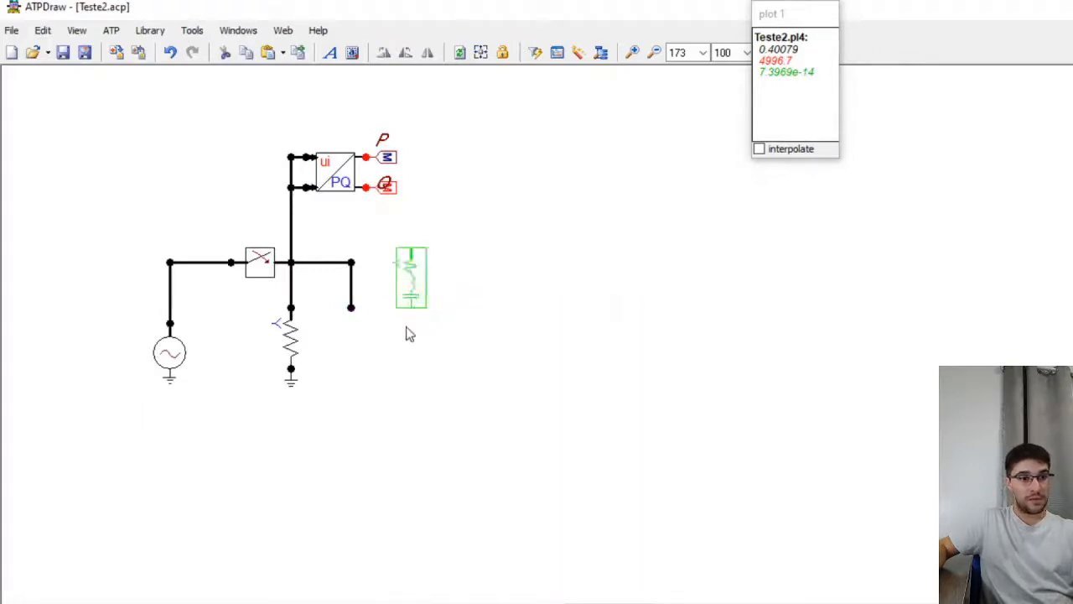
pyautogui.click(410, 280)
pyautogui.moveTo(384, 310); pyautogui.dragTo(350, 340)
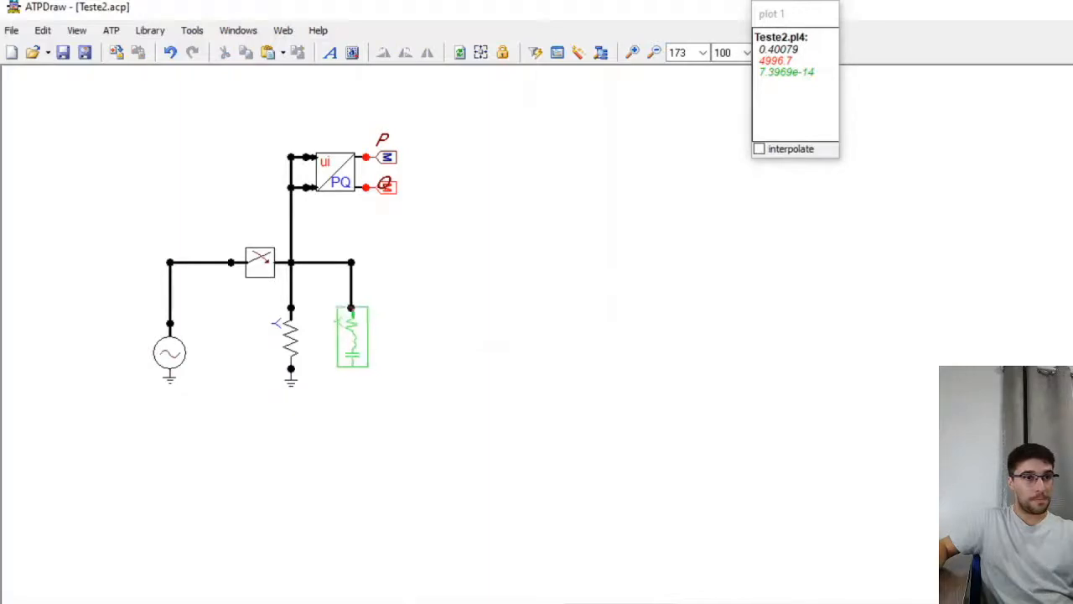
pyautogui.click(345, 394)
# Ground the lower terminal of the new star RLC load and accept its default attributes
pyautogui.rightClick(350, 372)
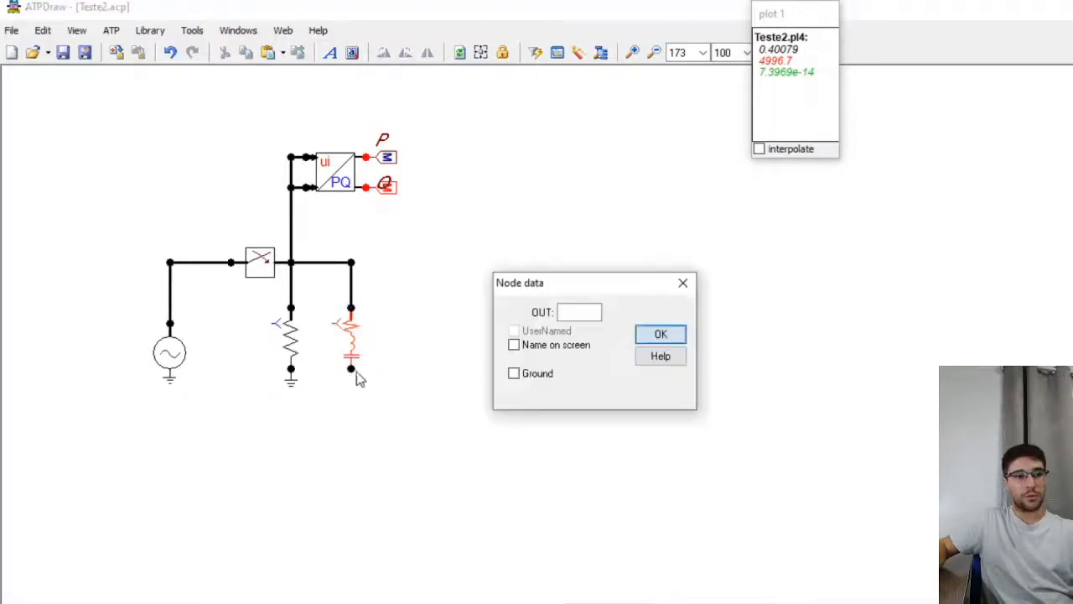
pyautogui.click(548, 379)
pyautogui.click(659, 332)
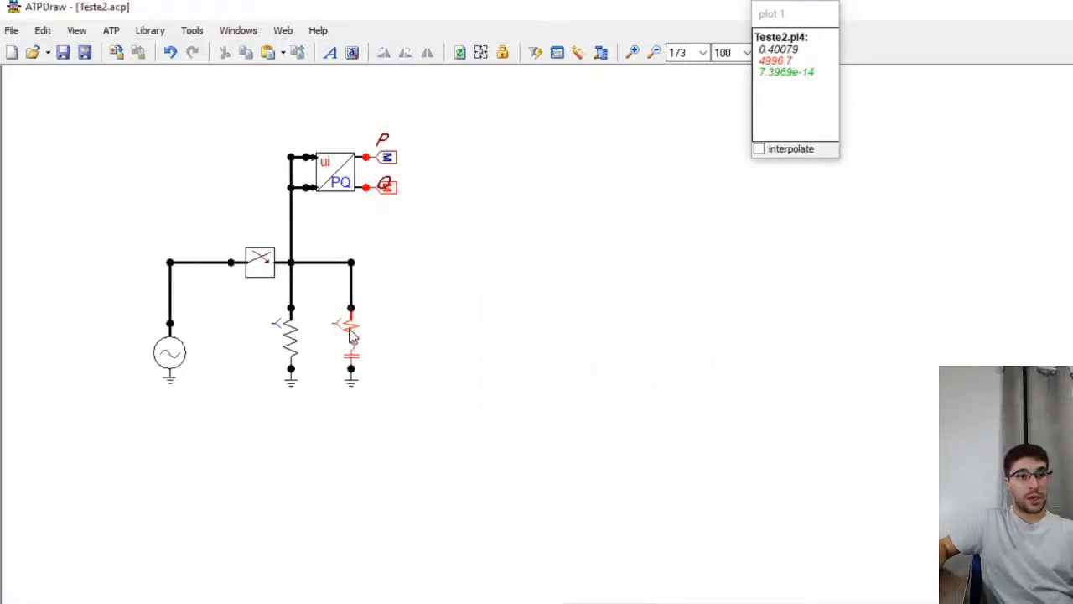
pyautogui.rightClick(348, 337)
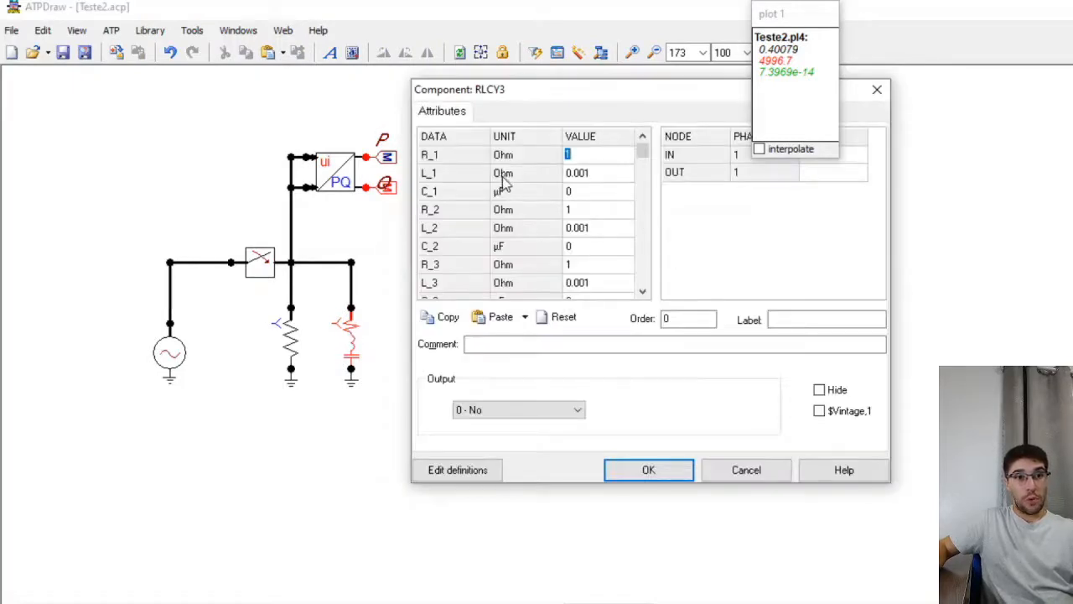
pyautogui.click(642, 470)
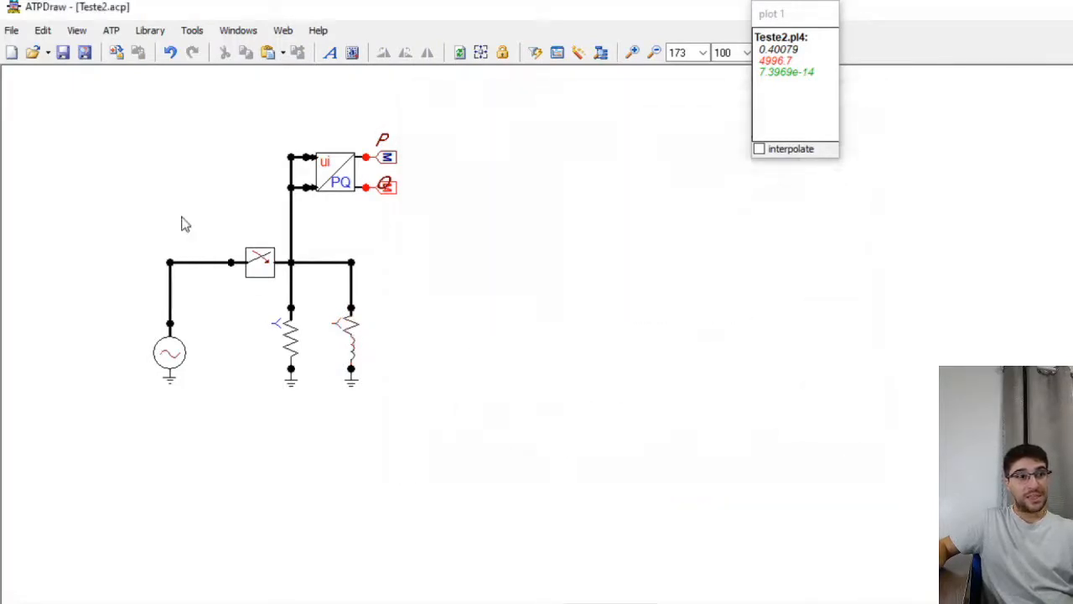
# Open the help for the ATP simulation settings and read the Xopt and Copt descriptions, closing the obstructing plot window
pyautogui.click(111, 31)
pyautogui.click(124, 49)
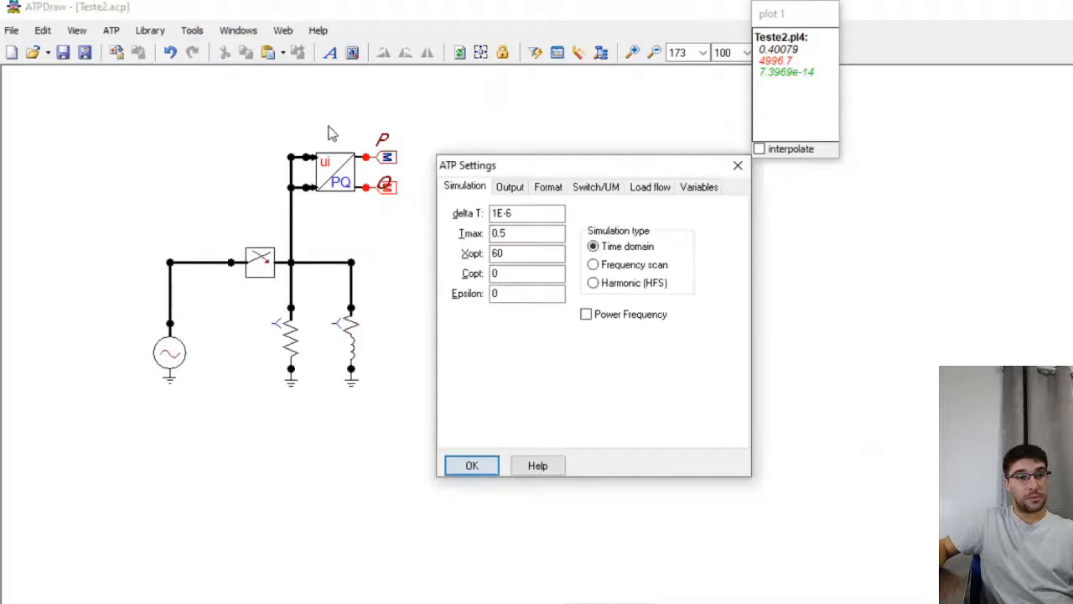
pyautogui.doubleClick(508, 254)
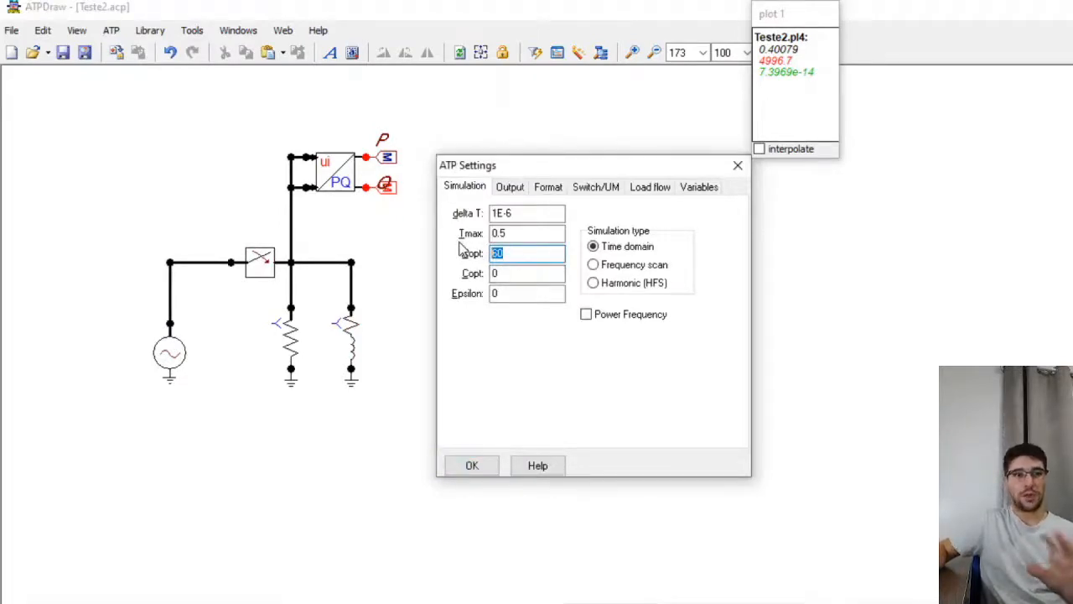
pyautogui.click(537, 466)
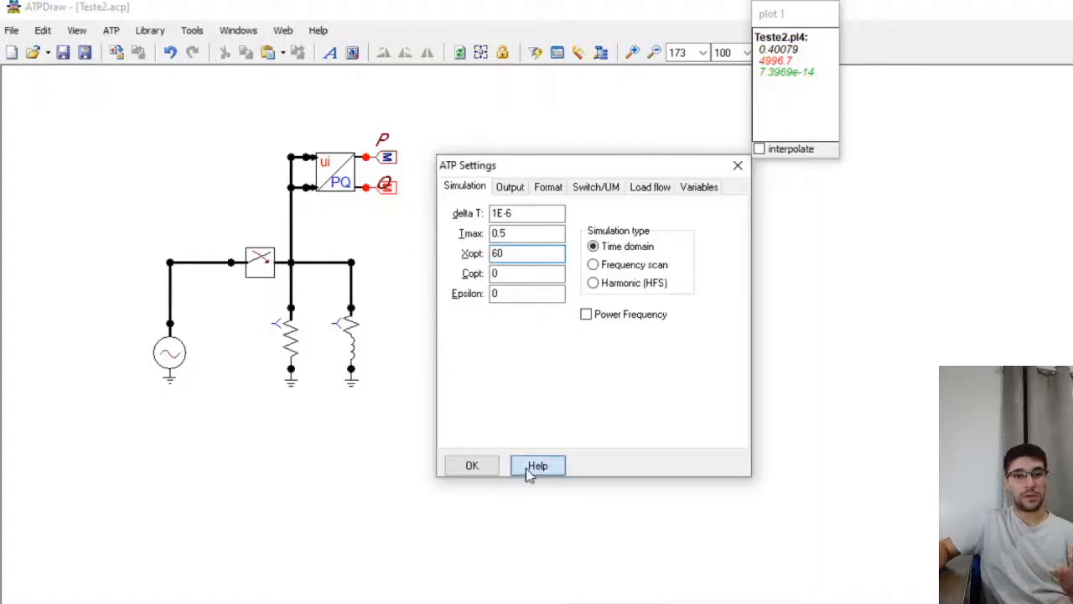
pyautogui.moveTo(254, 223); pyautogui.dragTo(484, 216)
pyautogui.moveTo(777, 15); pyautogui.dragTo(1072, 91)
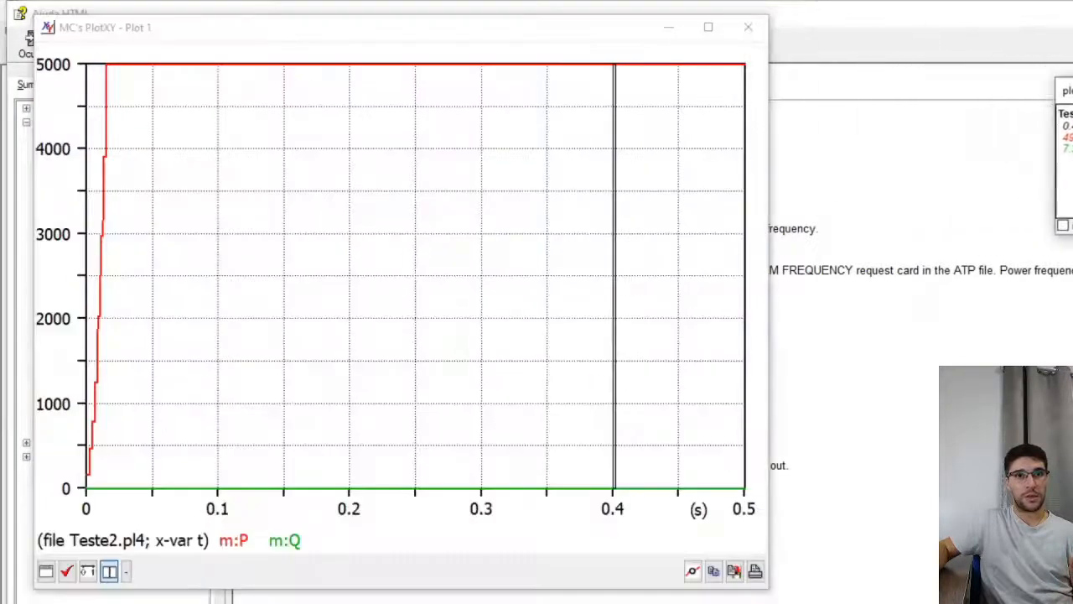
pyautogui.click(747, 27)
pyautogui.moveTo(246, 213); pyautogui.dragTo(555, 211)
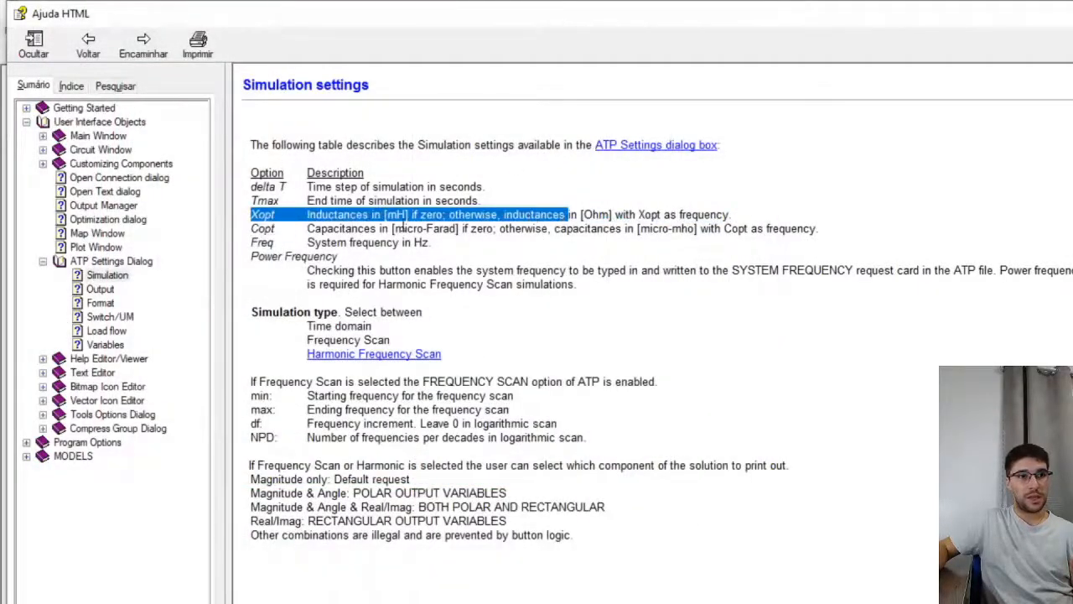
pyautogui.moveTo(300, 228); pyautogui.dragTo(452, 227)
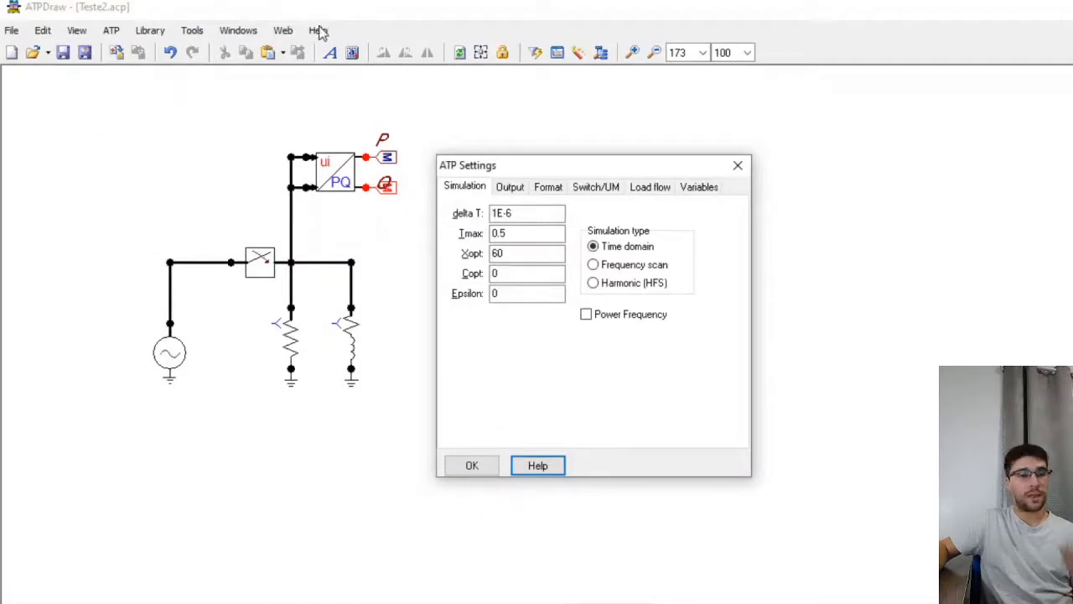
# Compare the Xopt setting with the reactance in ohms and the inductance in henries in the Excel sheet
pyautogui.click(510, 254)
pyautogui.moveTo(511, 254); pyautogui.dragTo(494, 253)
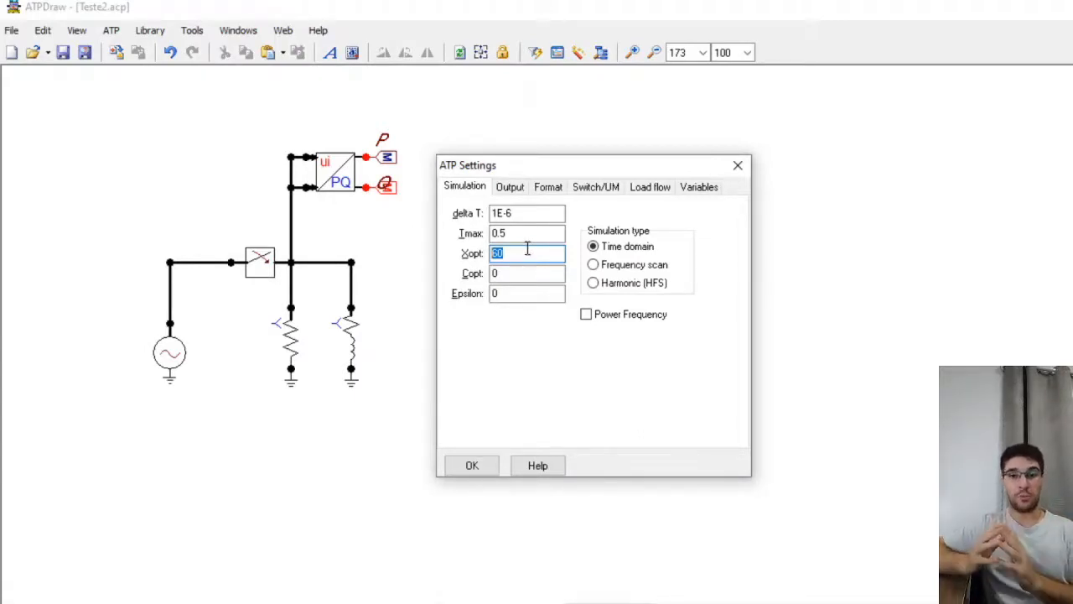
pyautogui.click(503, 603)
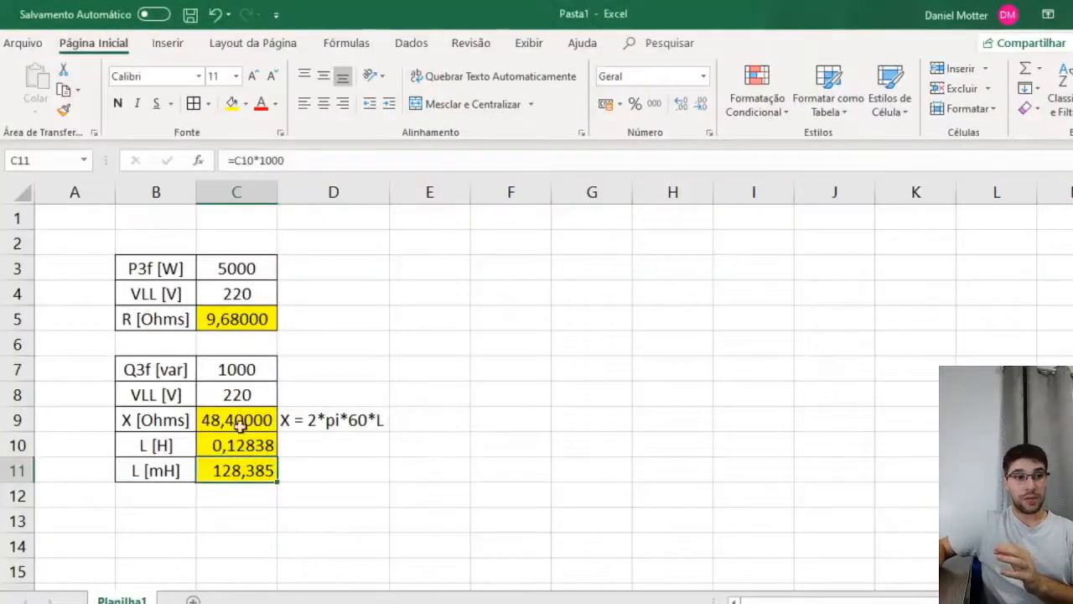
pyautogui.click(147, 421)
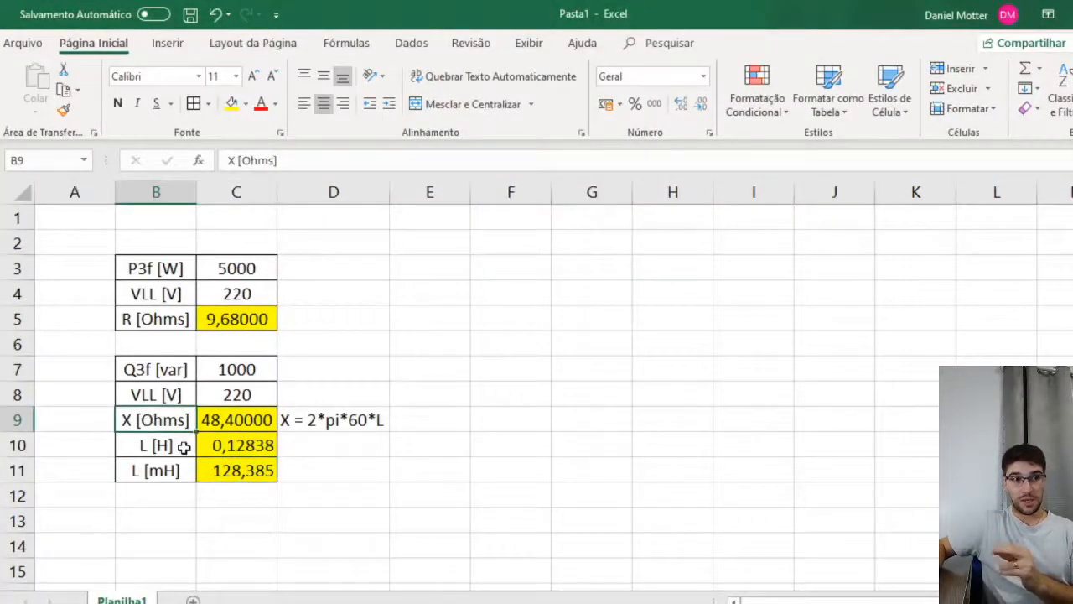
pyautogui.click(184, 445)
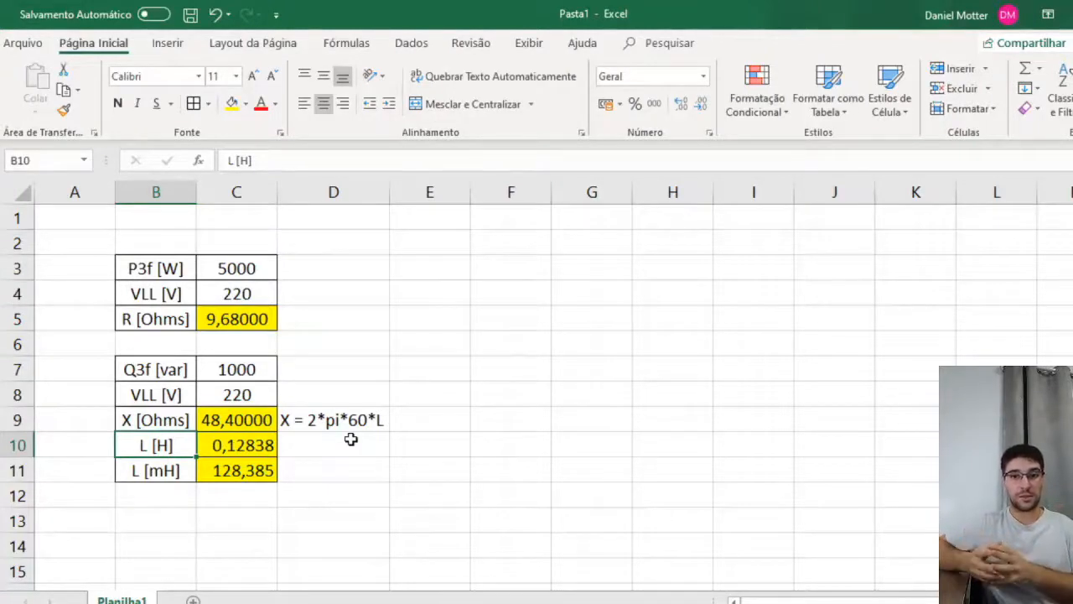
# Return to ATPDraw, set Xopt to 0 and check the inductance unit in the star RLC load's attributes
pyautogui.click(296, 600)
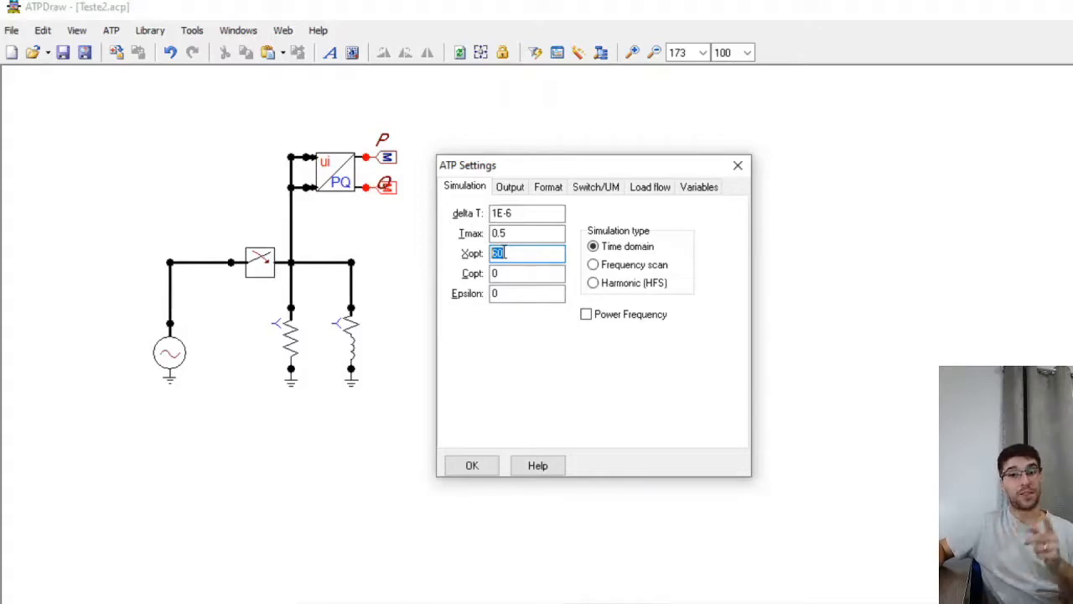
pyautogui.write('0')
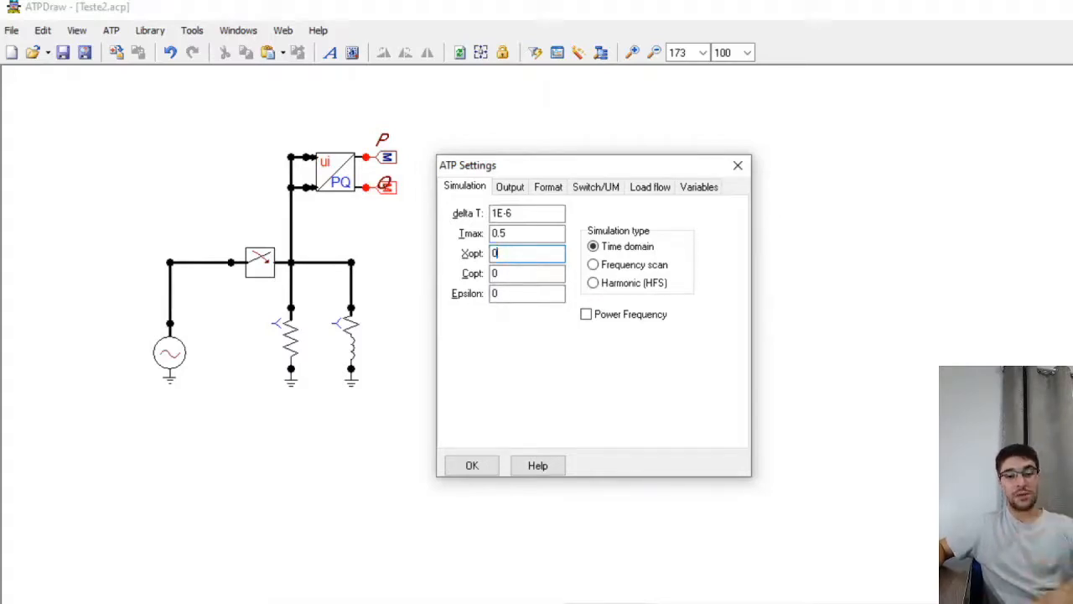
pyautogui.click(473, 465)
pyautogui.doubleClick(352, 337)
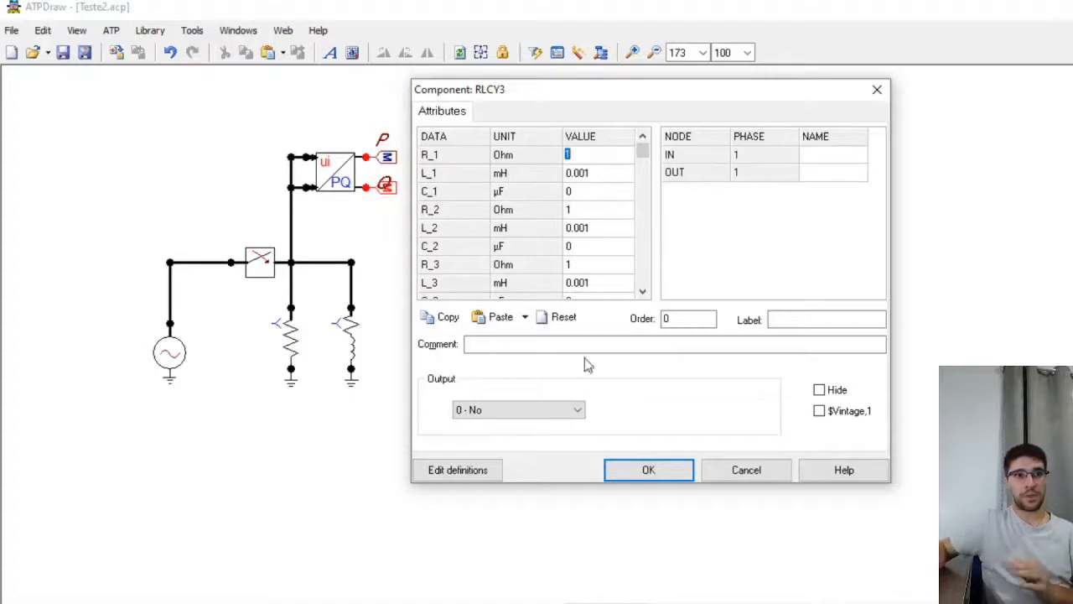
pyautogui.click(648, 469)
# Set Xopt to 60 in the simulation settings and open the star RLC load's attributes
pyautogui.click(110, 30)
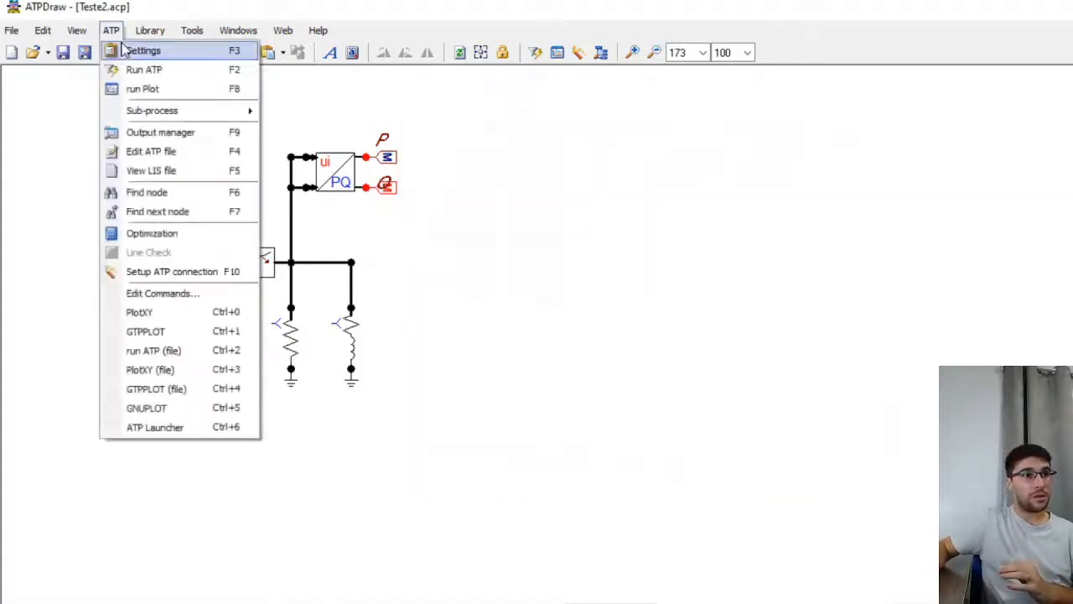
pyautogui.click(138, 48)
pyautogui.doubleClick(503, 253)
pyautogui.write('60')
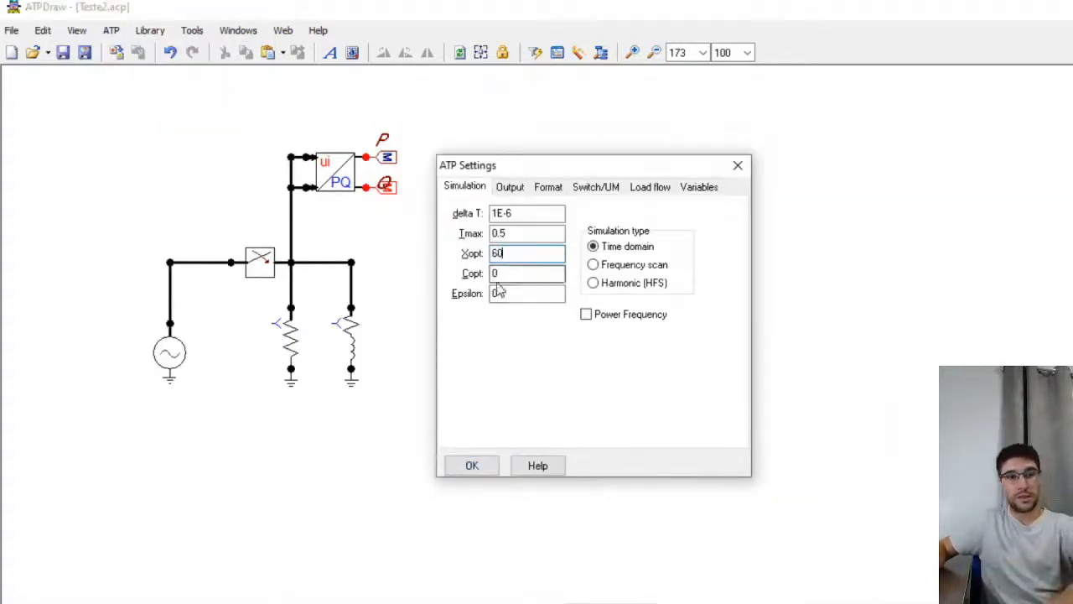
pyautogui.click(484, 471)
pyautogui.doubleClick(352, 331)
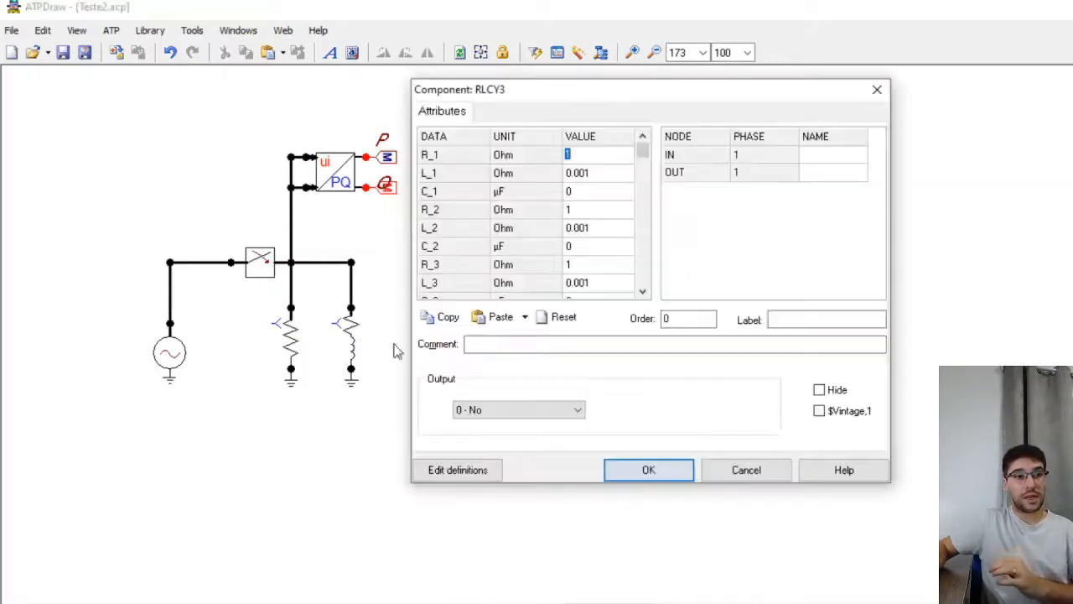
# Set the resistances R_1, R_2 and R_3 of the star RLC load to 0 ohm
pyautogui.doubleClick(587, 210)
pyautogui.write('0')
pyautogui.doubleClick(586, 263)
pyautogui.write('0')
# Look up the reactance X in the Excel sheet and set L_1, L_2 and L_3 of the star RLC load to 48.4 ohm
pyautogui.doubleClick(602, 173)
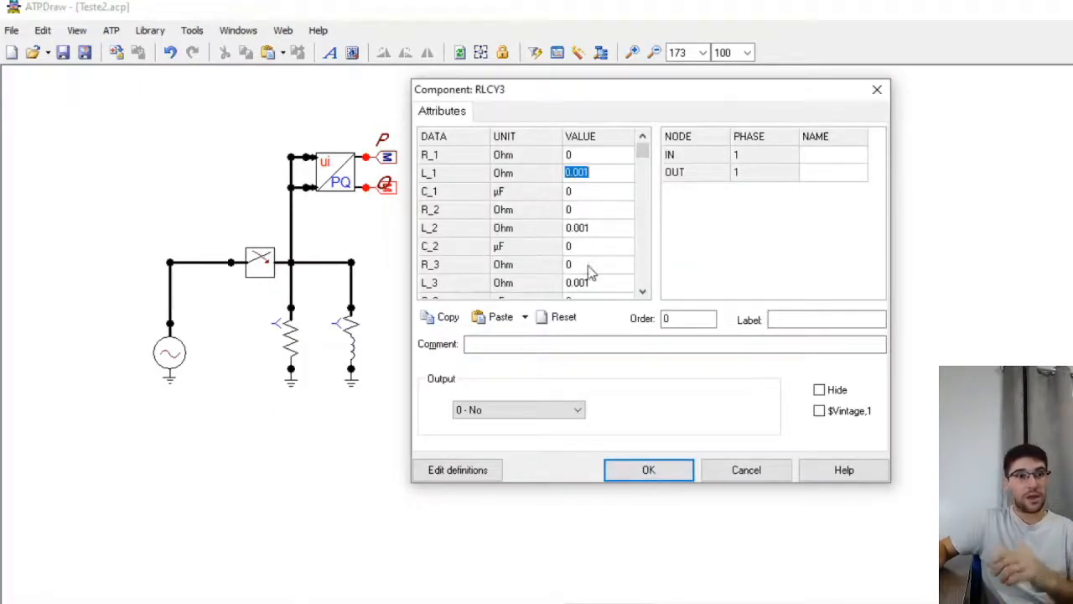
pyautogui.hotkey('alt', 'Tab')
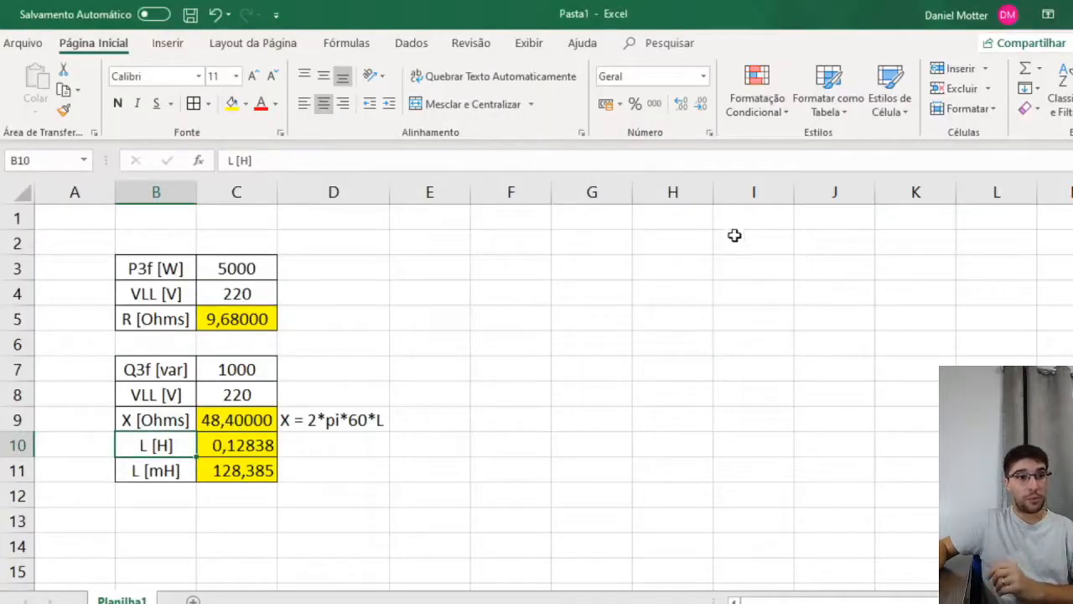
pyautogui.hotkey('alt', 'Tab')
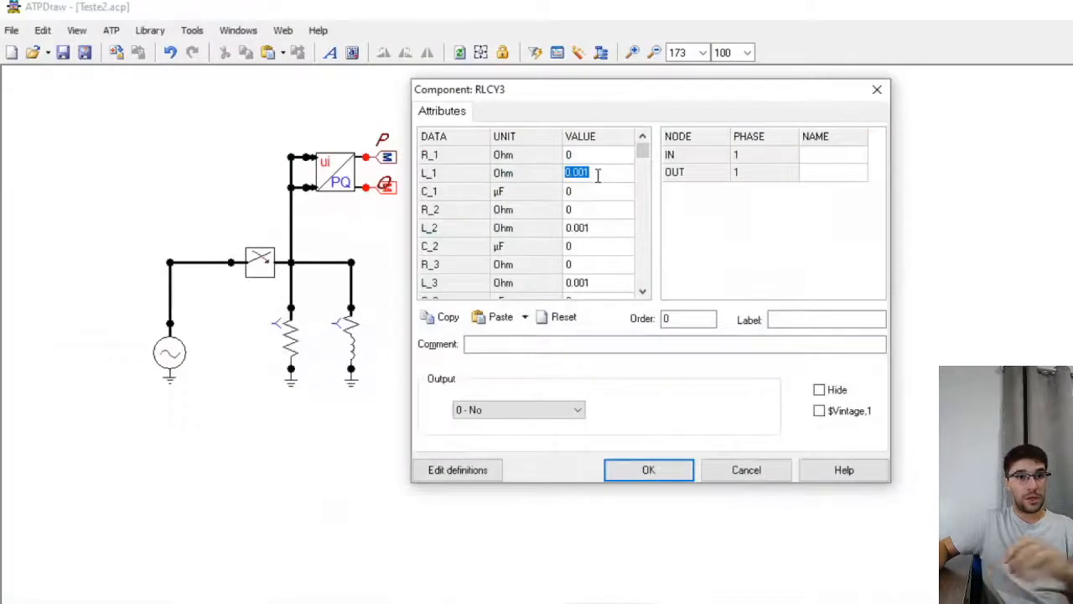
pyautogui.write('48.4')
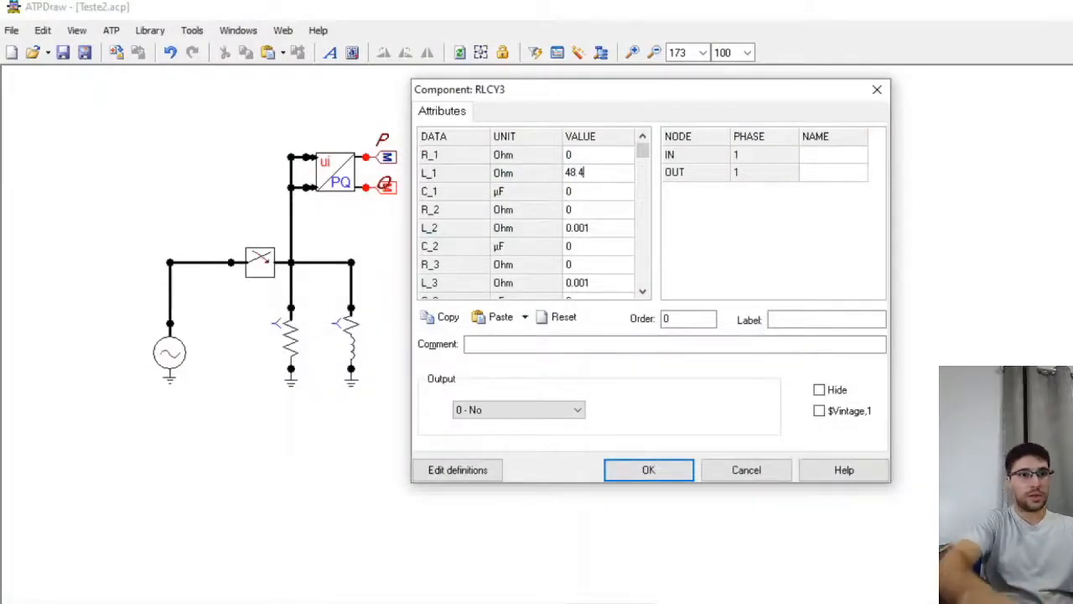
pyautogui.click(591, 227)
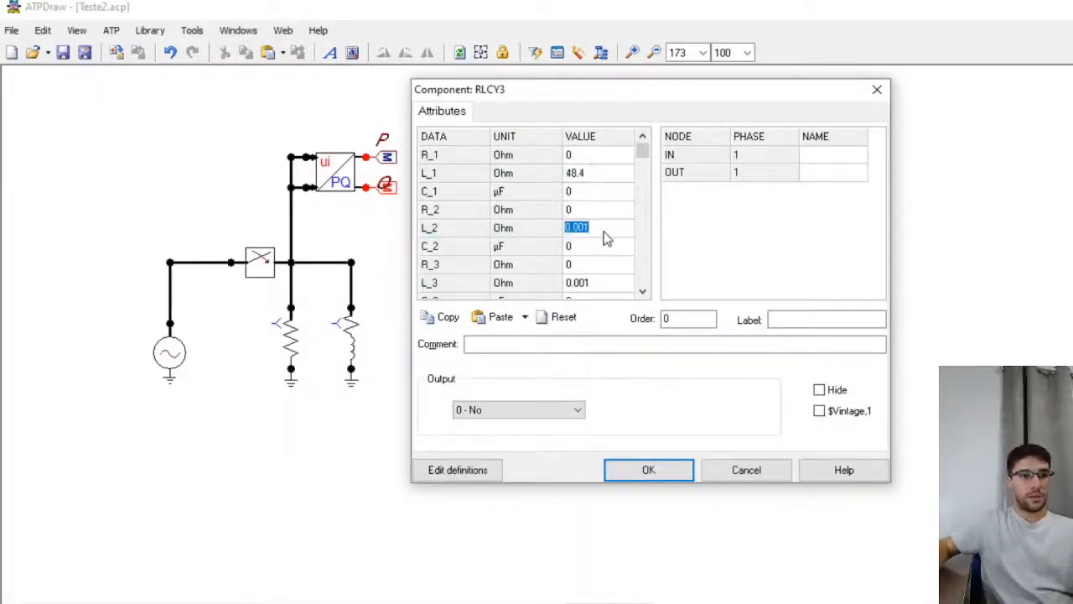
pyautogui.write('48.4')
pyautogui.click(598, 283)
pyautogui.write('48.4')
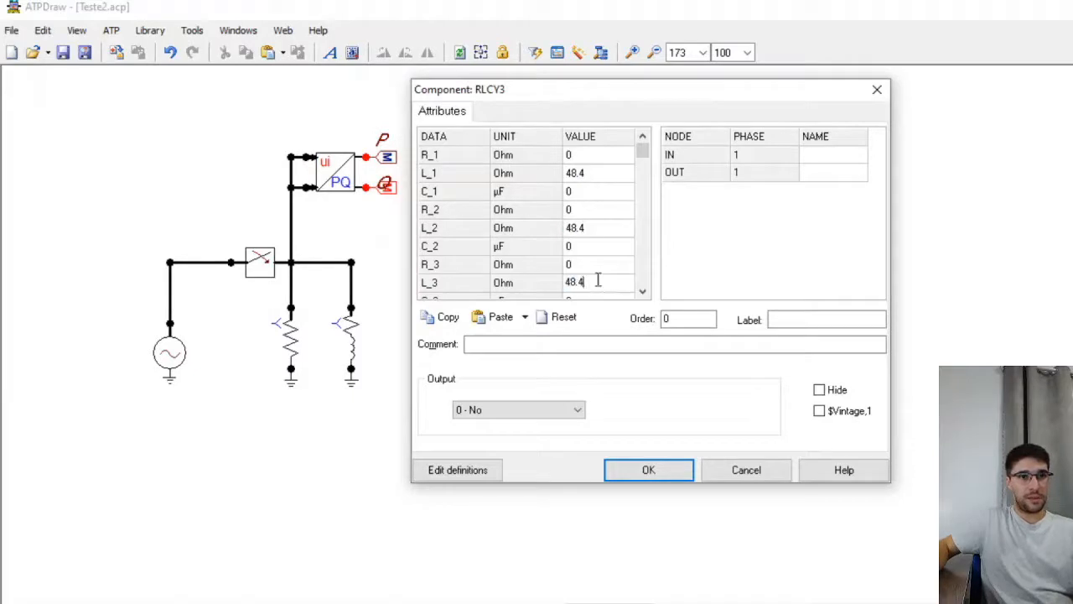
pyautogui.click(649, 470)
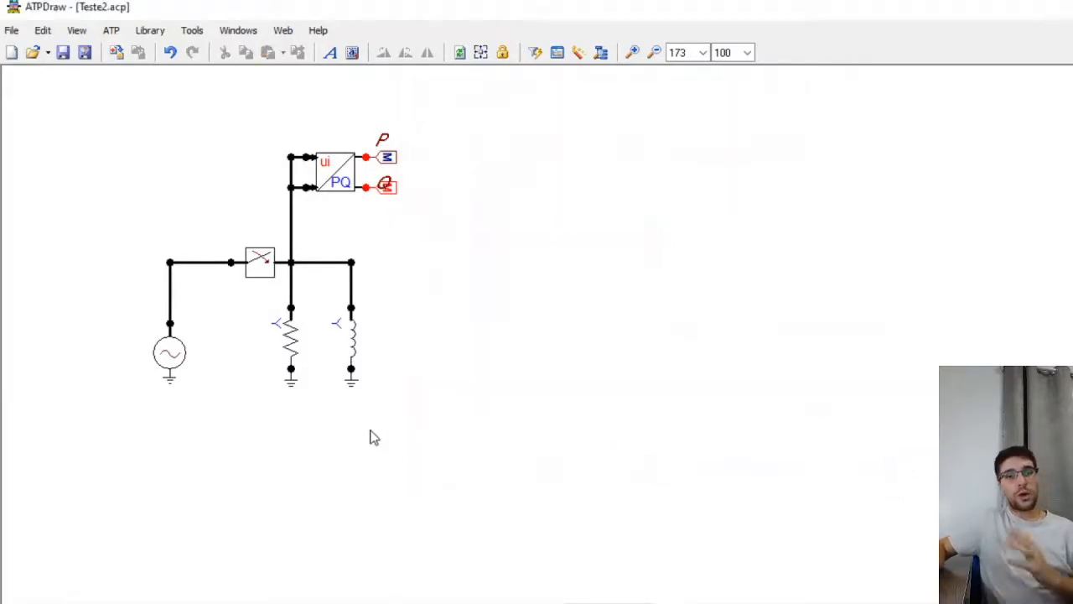
# Review the inductive load branch and the resistive star load's attributes without changing them
pyautogui.click(335, 286)
pyautogui.click(524, 346)
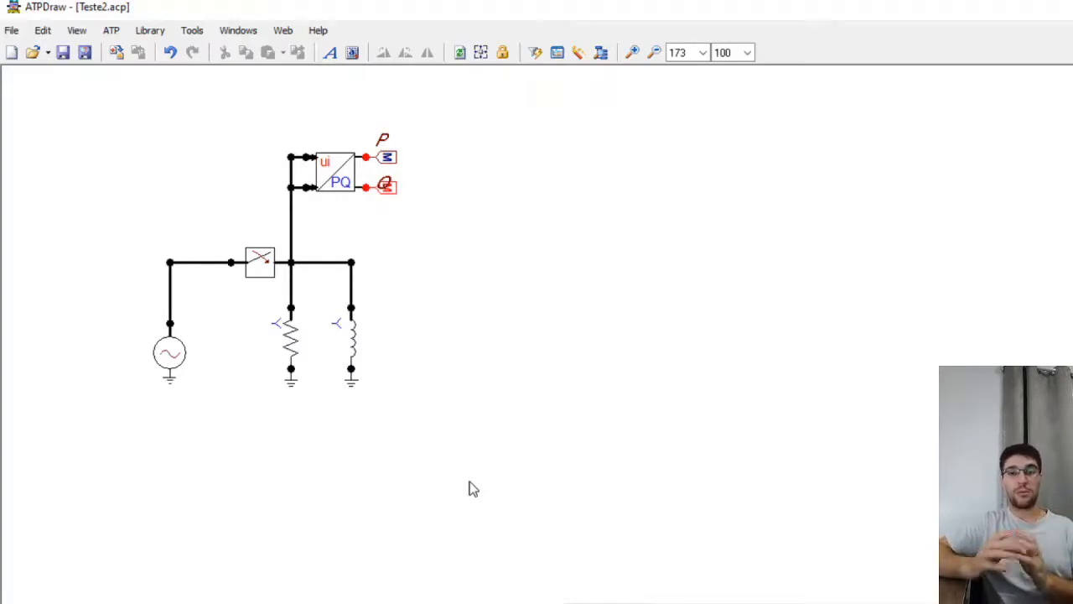
pyautogui.moveTo(317, 243); pyautogui.dragTo(334, 270)
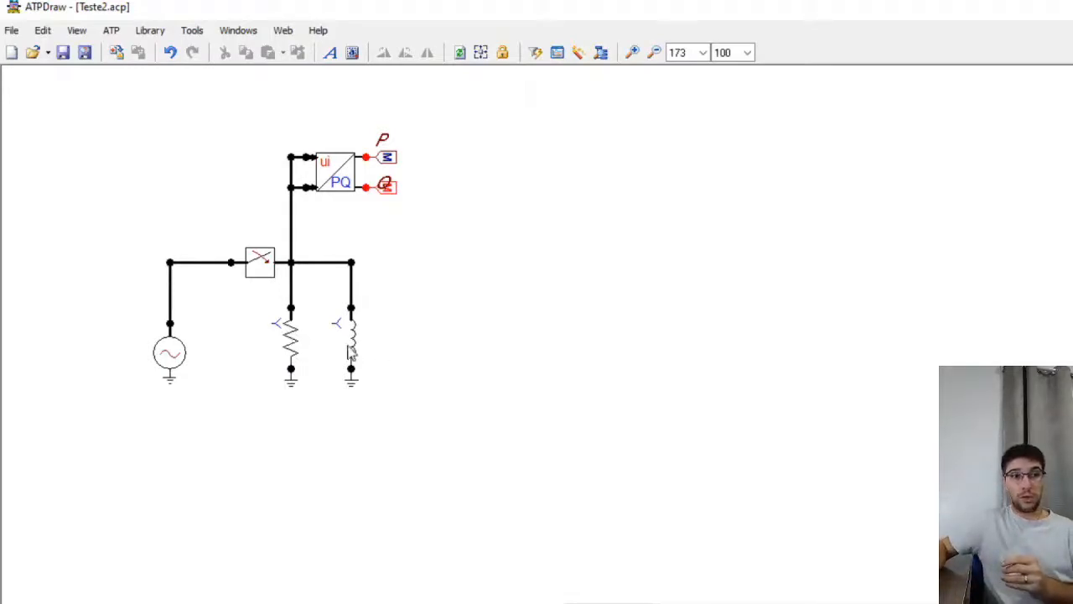
pyautogui.moveTo(313, 232); pyautogui.dragTo(384, 406)
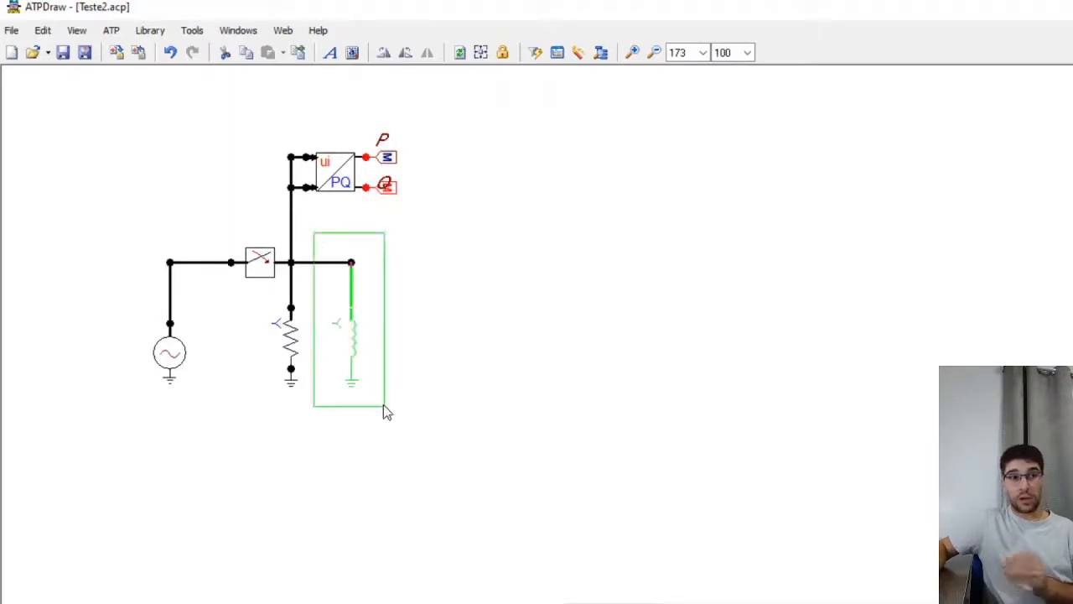
pyautogui.click(462, 383)
pyautogui.doubleClick(291, 344)
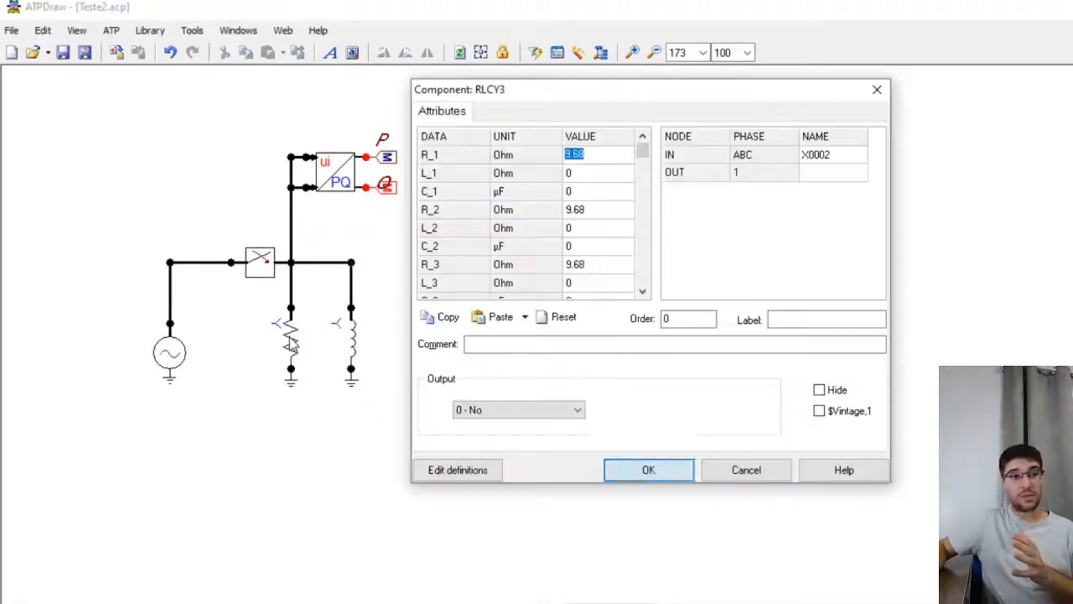
pyautogui.click(744, 471)
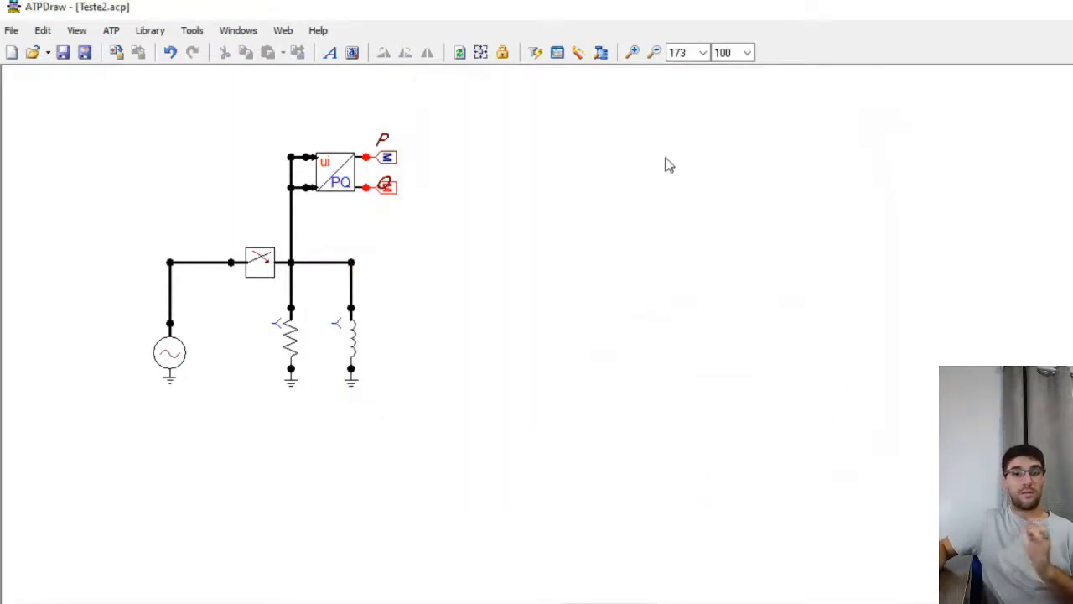
# Run the ATP simulation and refresh the m:P and m:Q curves of Teste2.pl4 in PlotXY
pyautogui.click(537, 54)
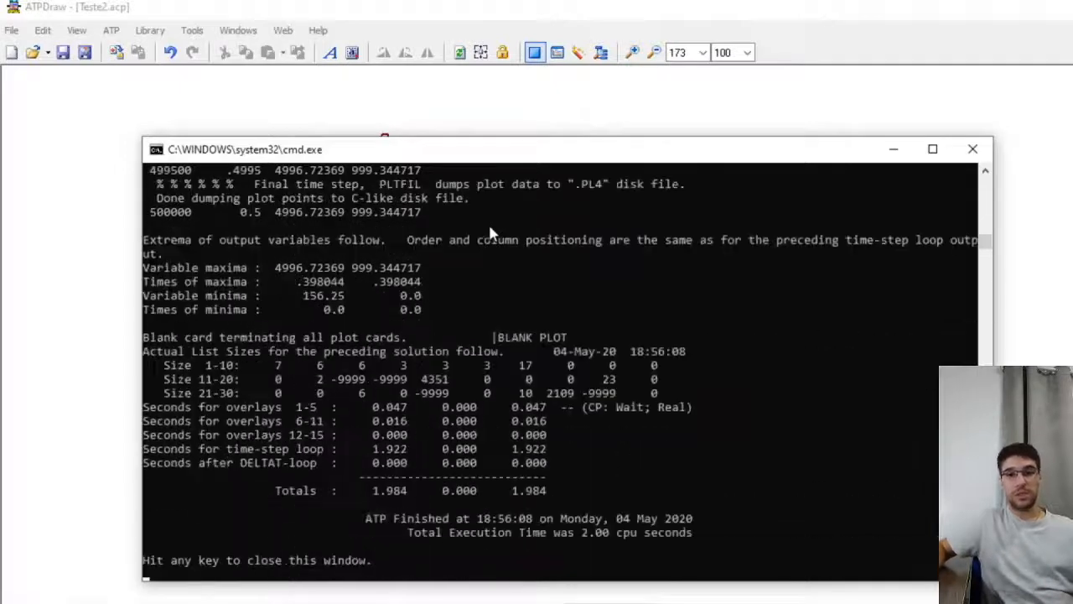
pyautogui.press('Return')
pyautogui.click(469, 602)
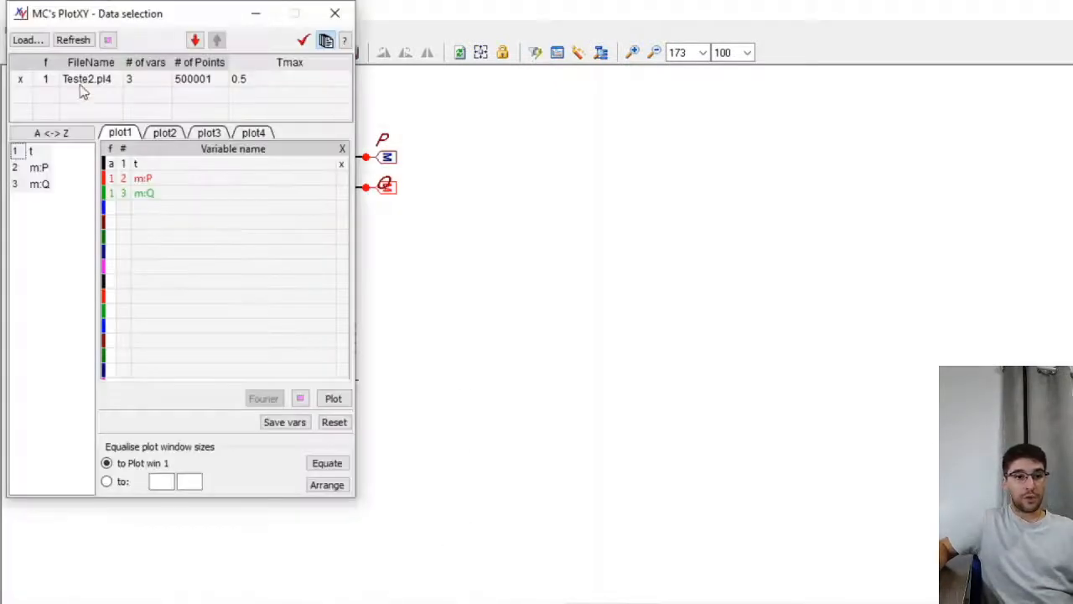
pyautogui.click(77, 45)
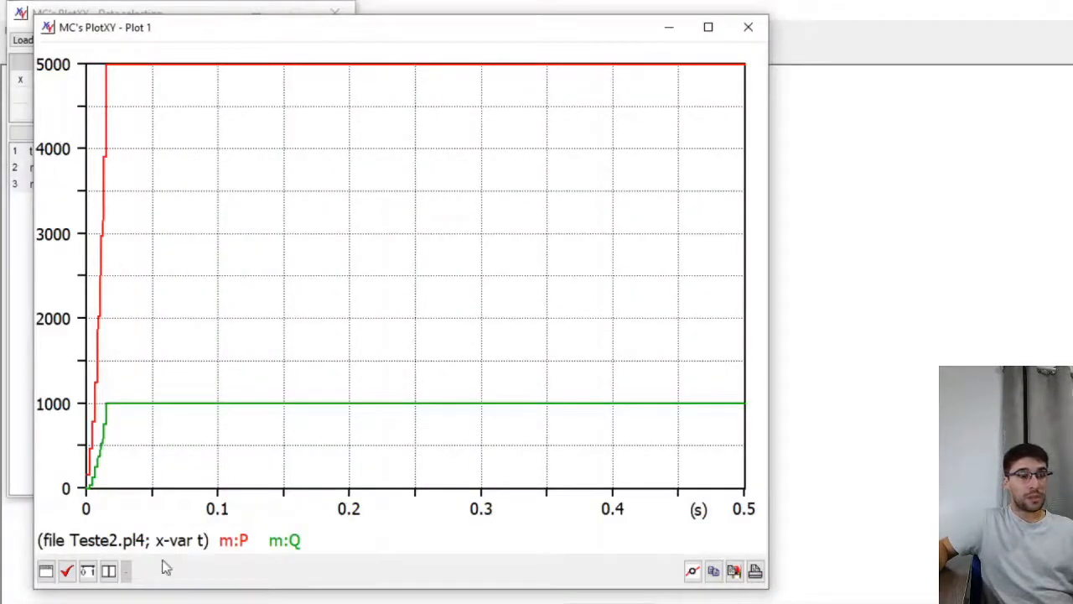
# Read P and Q on the plot with the cursor at about 0.35 s and return to the ATPDraw circuit
pyautogui.click(109, 571)
pyautogui.moveTo(421, 303); pyautogui.dragTo(547, 309)
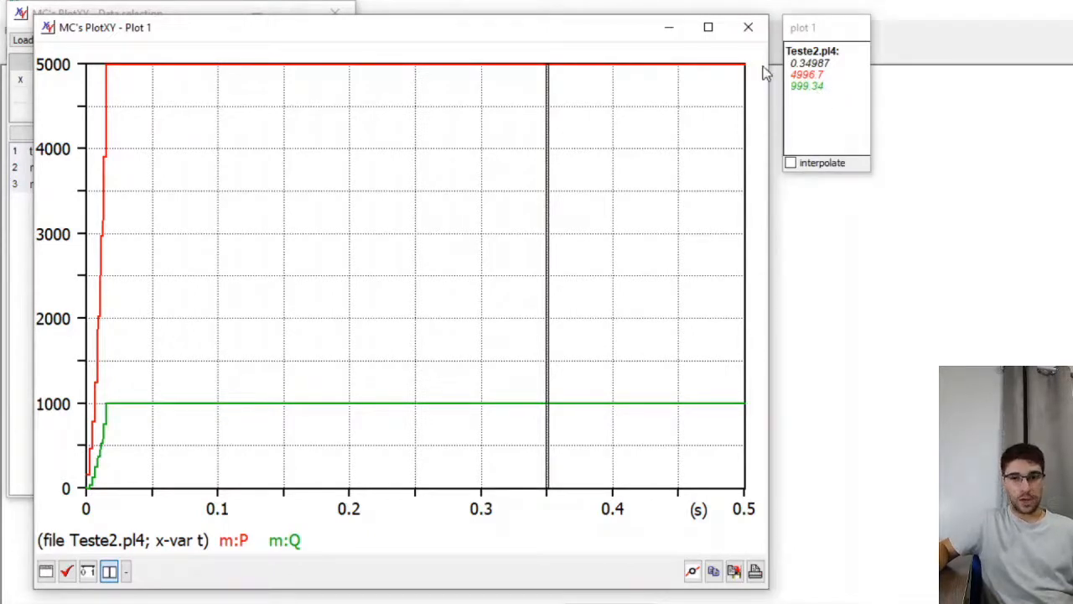
pyautogui.click(803, 139)
pyautogui.click(875, 396)
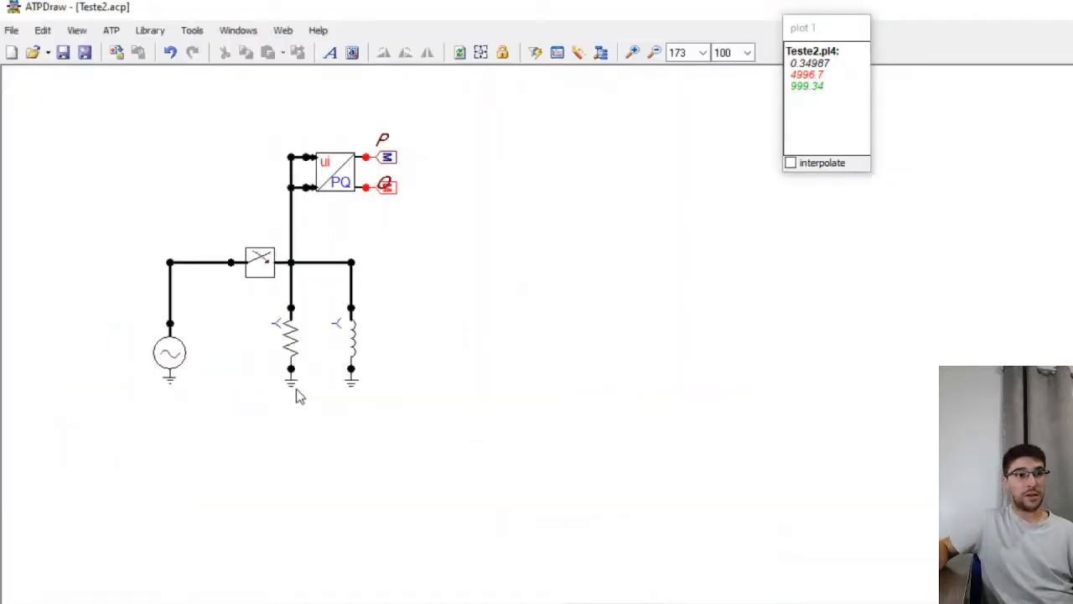
pyautogui.moveTo(386, 424); pyautogui.dragTo(277, 360)
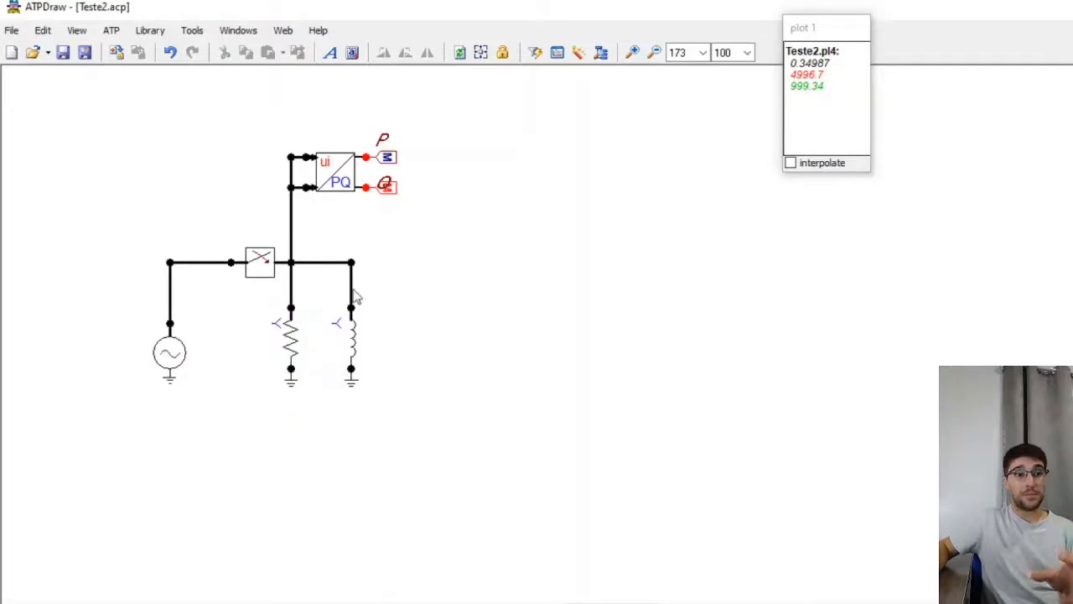
pyautogui.moveTo(312, 246); pyautogui.dragTo(392, 275)
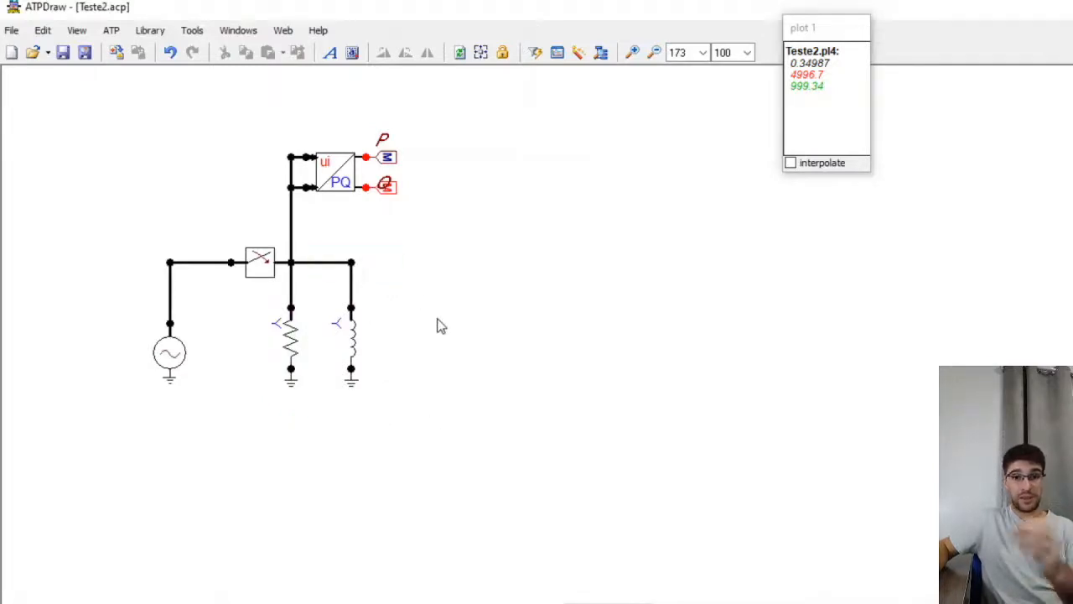
# Place a three-phase star RLC component (RLC-Y 3-ph) in the free area beside the inductive load branch
pyautogui.rightClick(407, 260)
pyautogui.moveTo(479, 295)
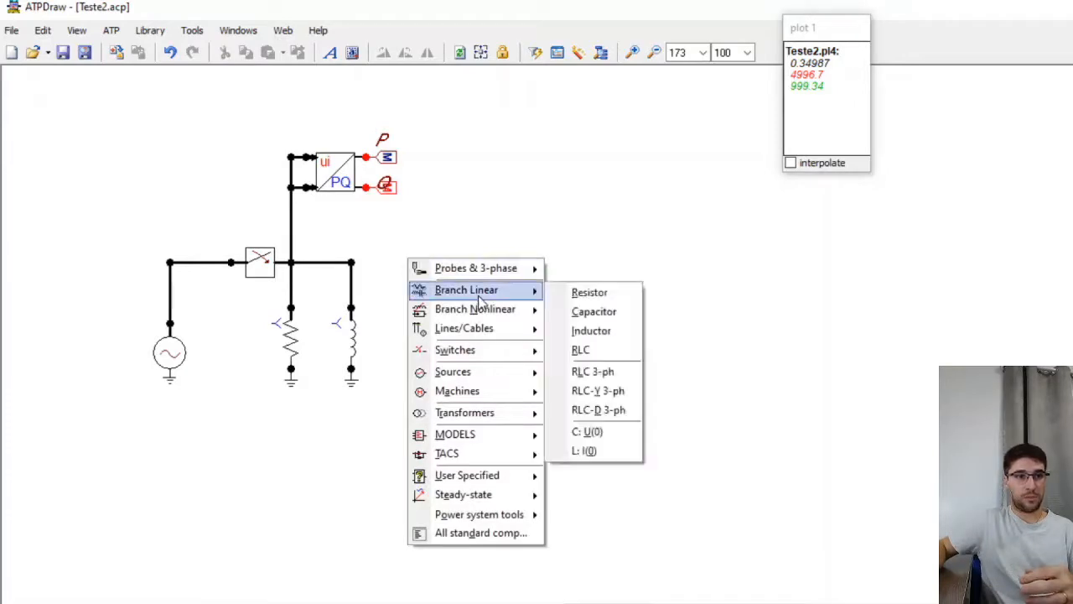
pyautogui.click(600, 391)
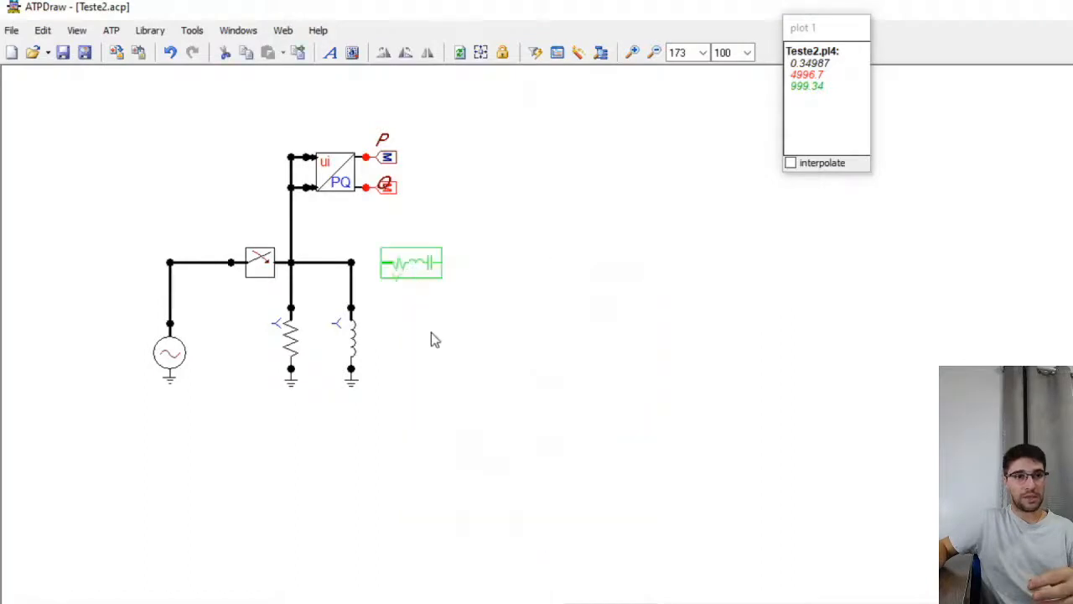
pyautogui.click(423, 267)
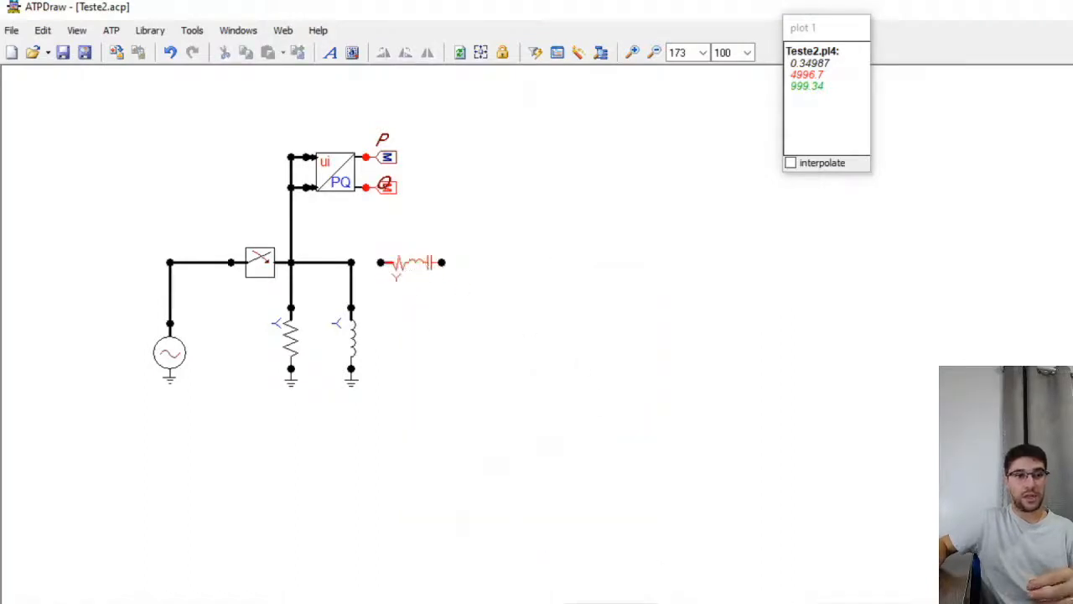
# Switch to PowerPoint and show the star-load impedance derivation slide as a slide show
pyautogui.click(405, 603)
pyautogui.click(371, 591)
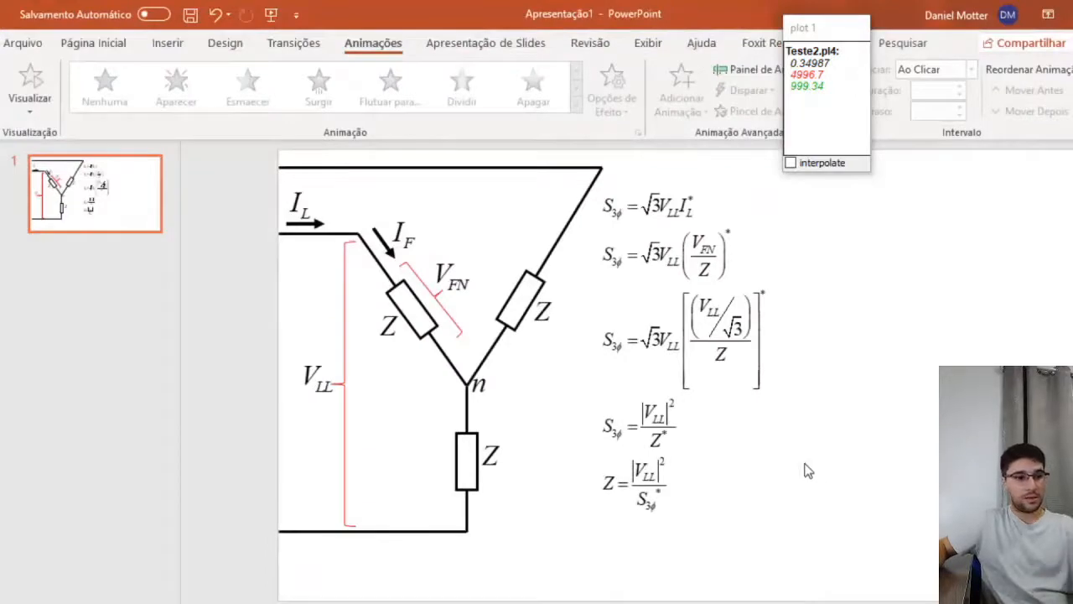
pyautogui.press('F5')
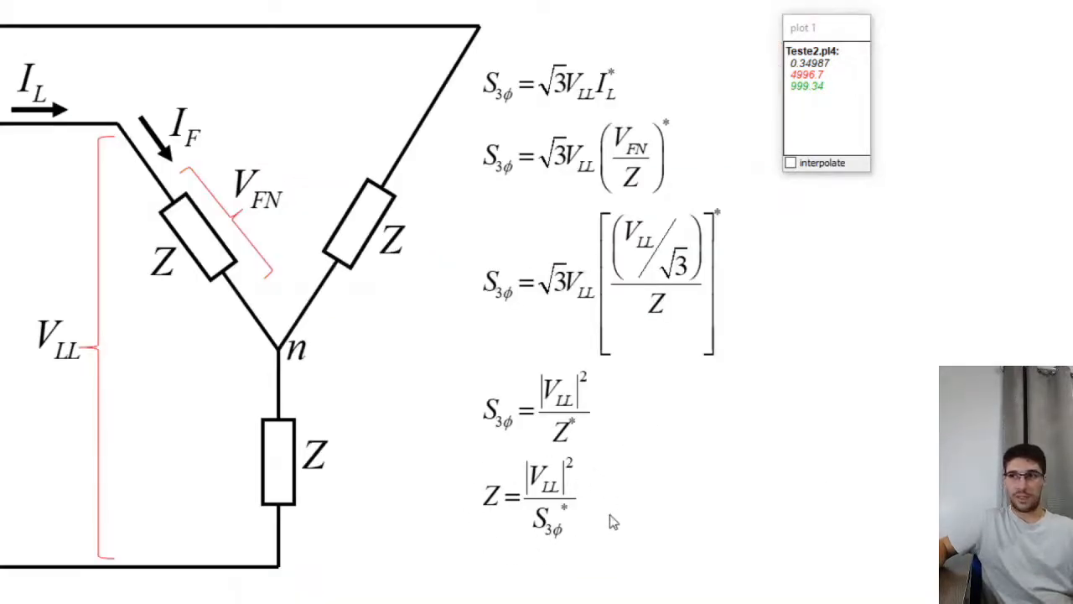